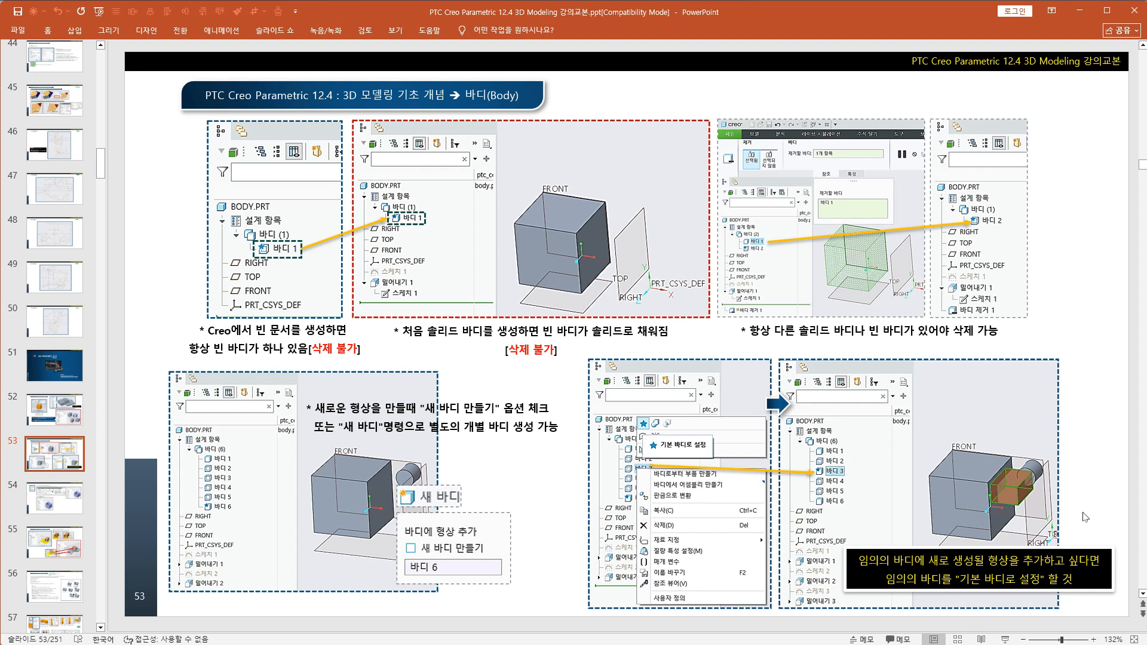
# View slide 54 on body operations, and return to slide 53 on the body concept.
pyautogui.click(75, 502)
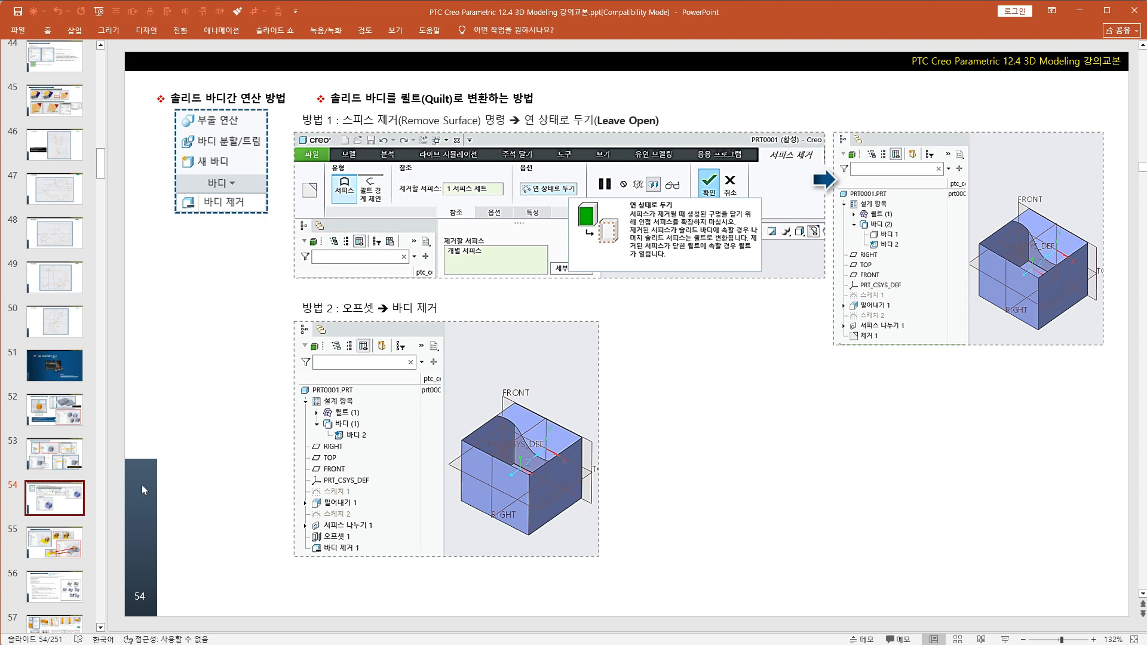
pyautogui.click(55, 454)
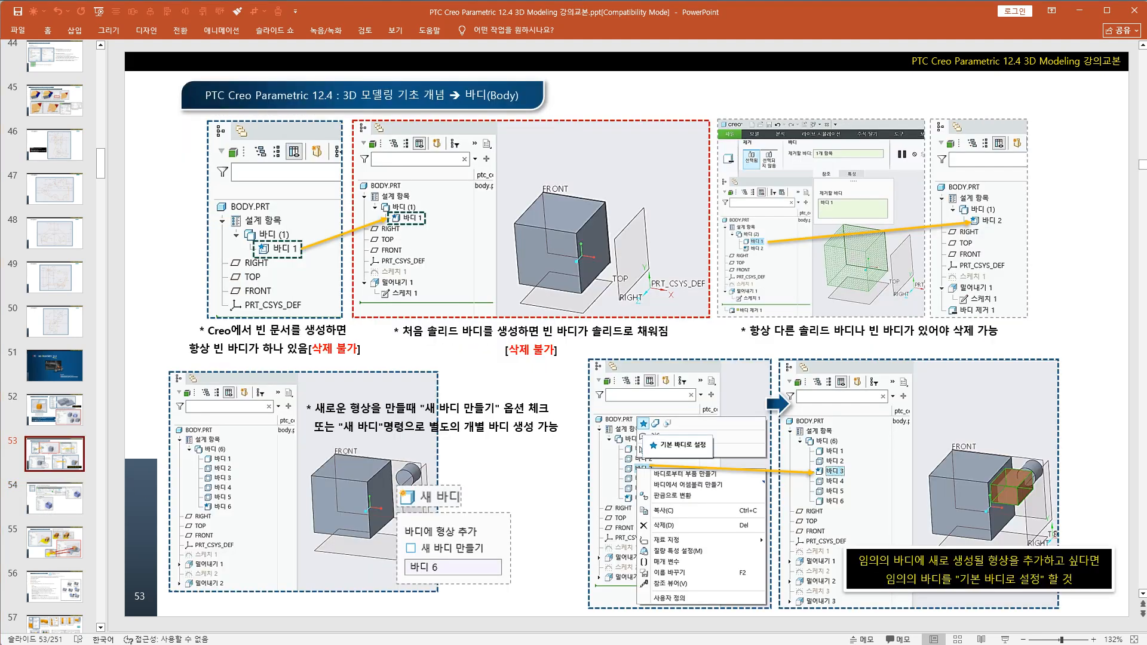
# Switch to Creo Parametric and create a new solid part named Body_Modeling from the default template.
pyautogui.hotkey('alt', 'Tab')
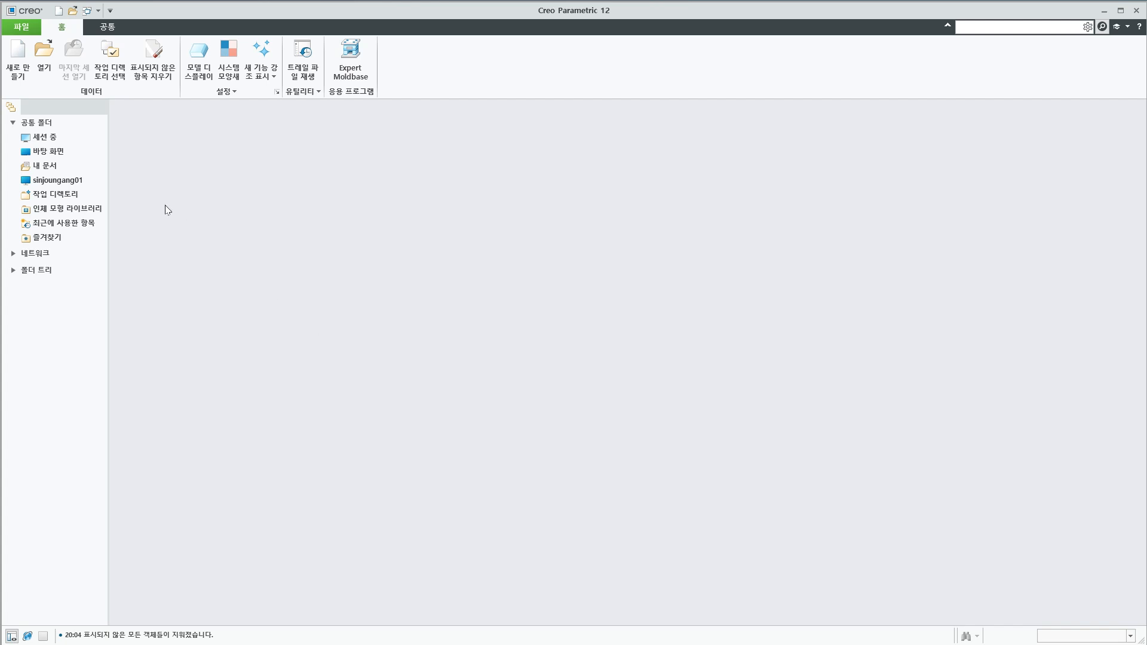
pyautogui.click(18, 69)
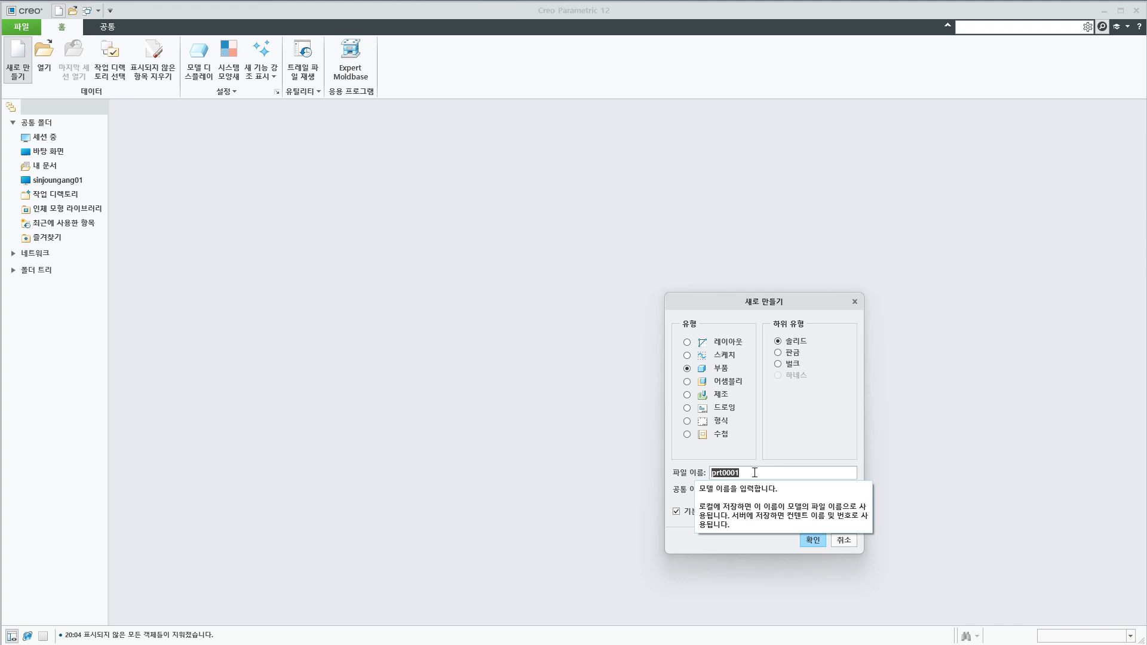
pyautogui.write('ㅠㅐ요')
pyautogui.press('BackSpace')
pyautogui.press('BackSpace')
pyautogui.write('Body_Modeling')
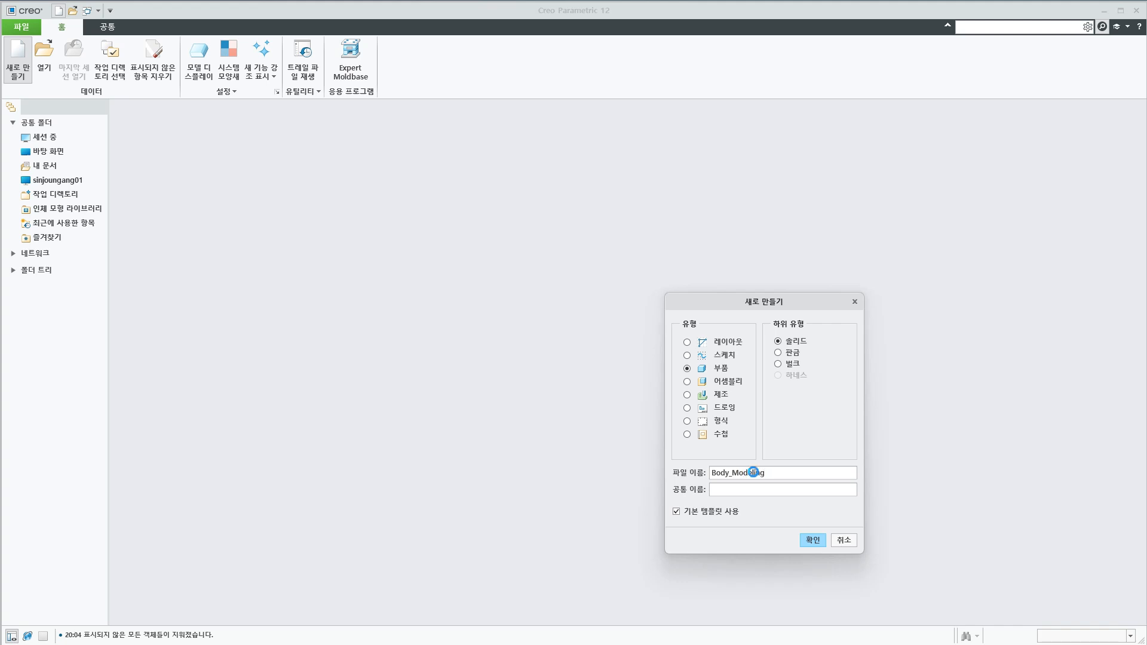
pyautogui.press('Return')
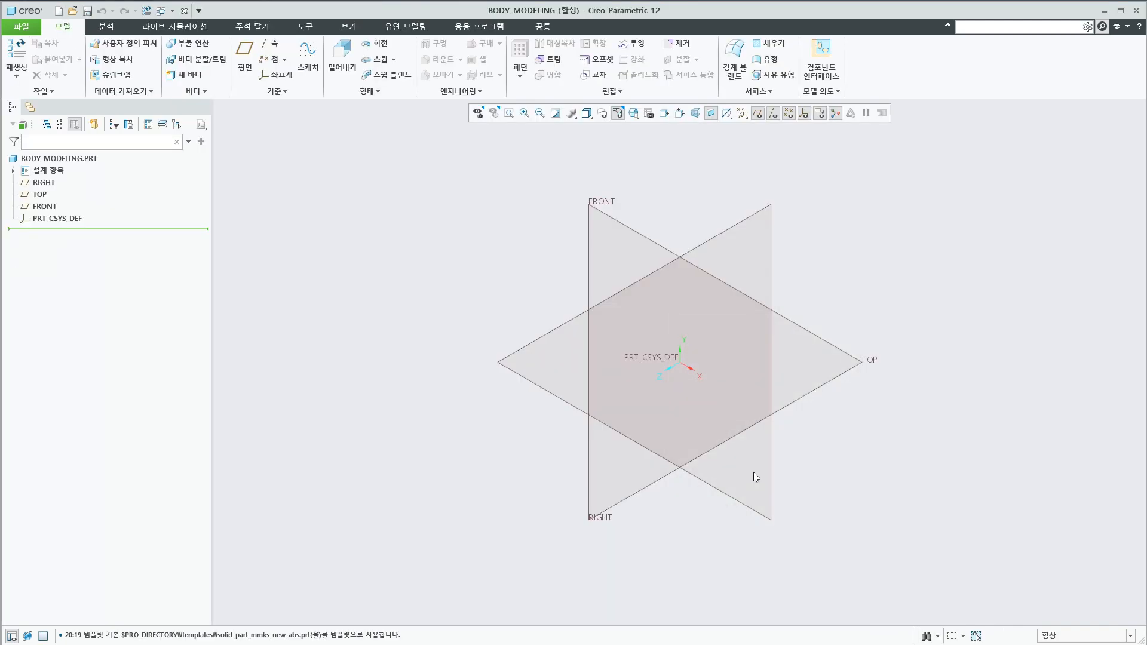
# Save the new part in the 실습자료 folder.
pyautogui.moveTo(698, 552)
pyautogui.mouseDown(button='middle')
pyautogui.moveTo(699, 540)
pyautogui.moveTo(686, 549)
pyautogui.mouseUp(button='middle')
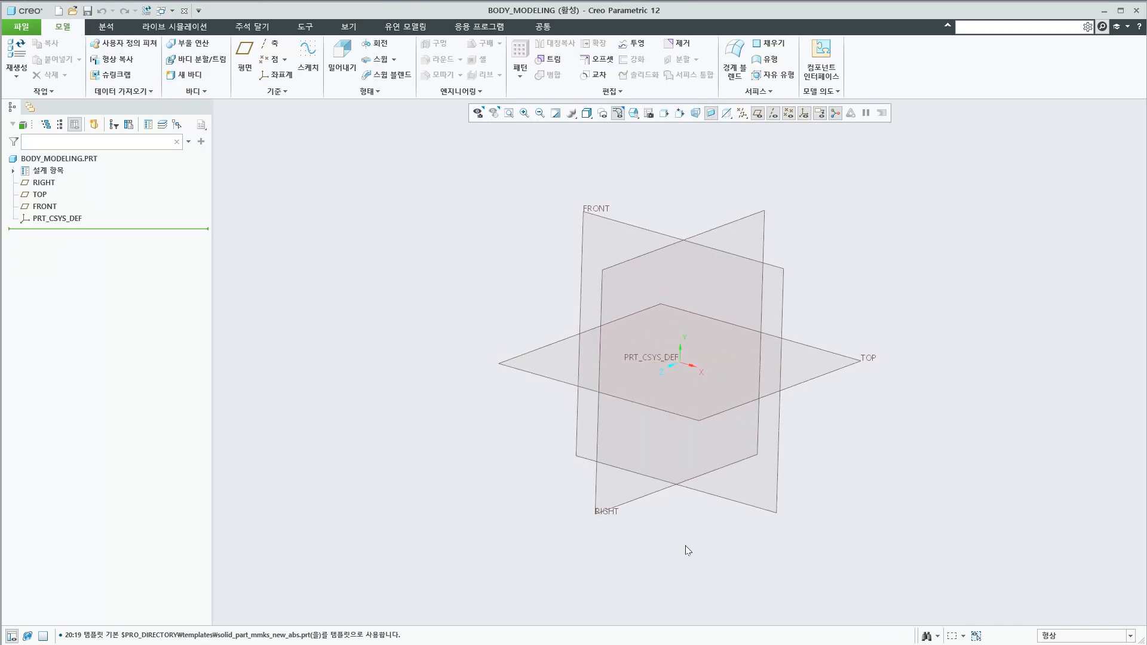
pyautogui.hotkey('ctrl', 's')
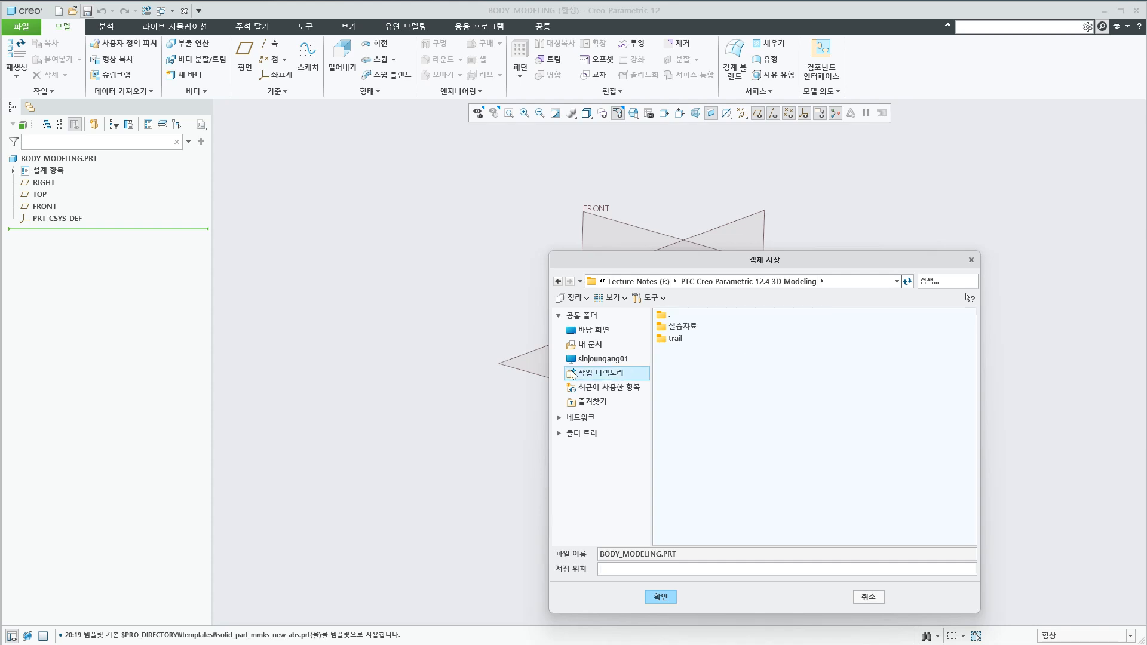
pyautogui.doubleClick(680, 327)
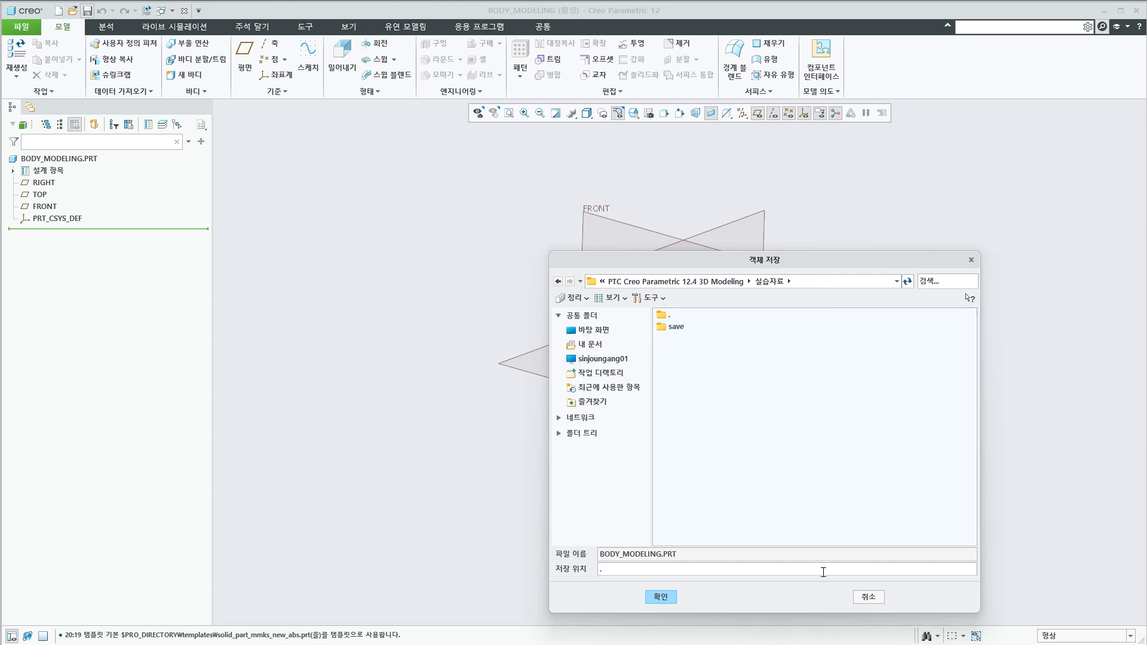
pyautogui.click(660, 596)
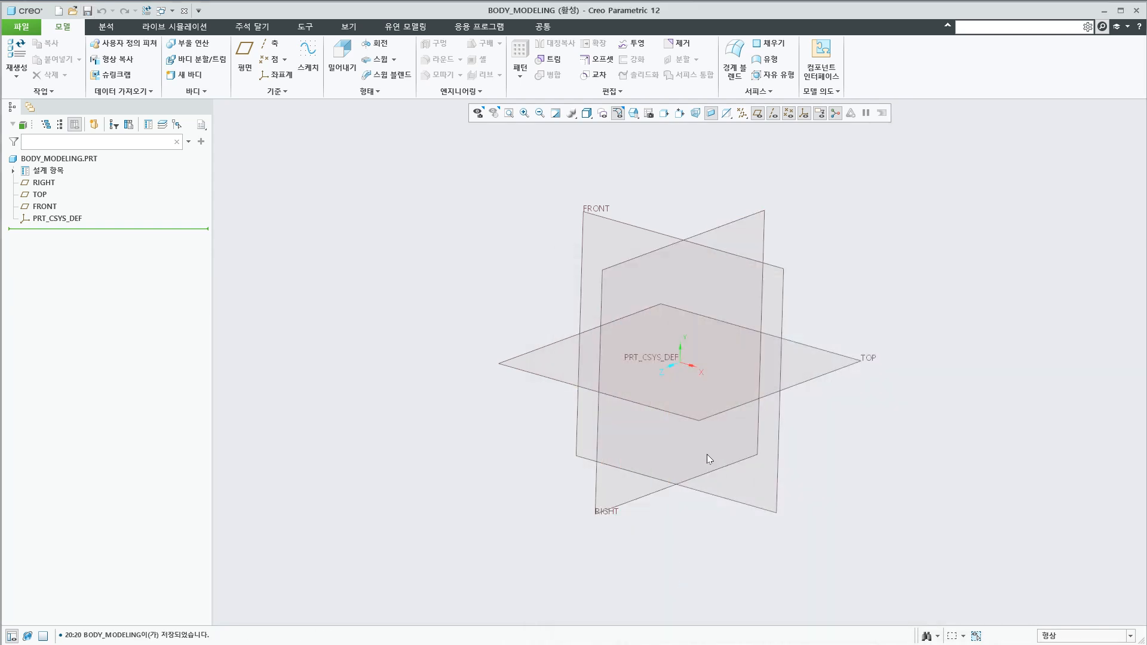
# Expand the design items (설계 항목) and their body group in the model tree.
pyautogui.moveTo(707, 454)
pyautogui.mouseDown(button='middle')
pyautogui.moveTo(658, 470)
pyautogui.moveTo(681, 479)
pyautogui.moveTo(520, 471)
pyautogui.mouseUp(button='middle')
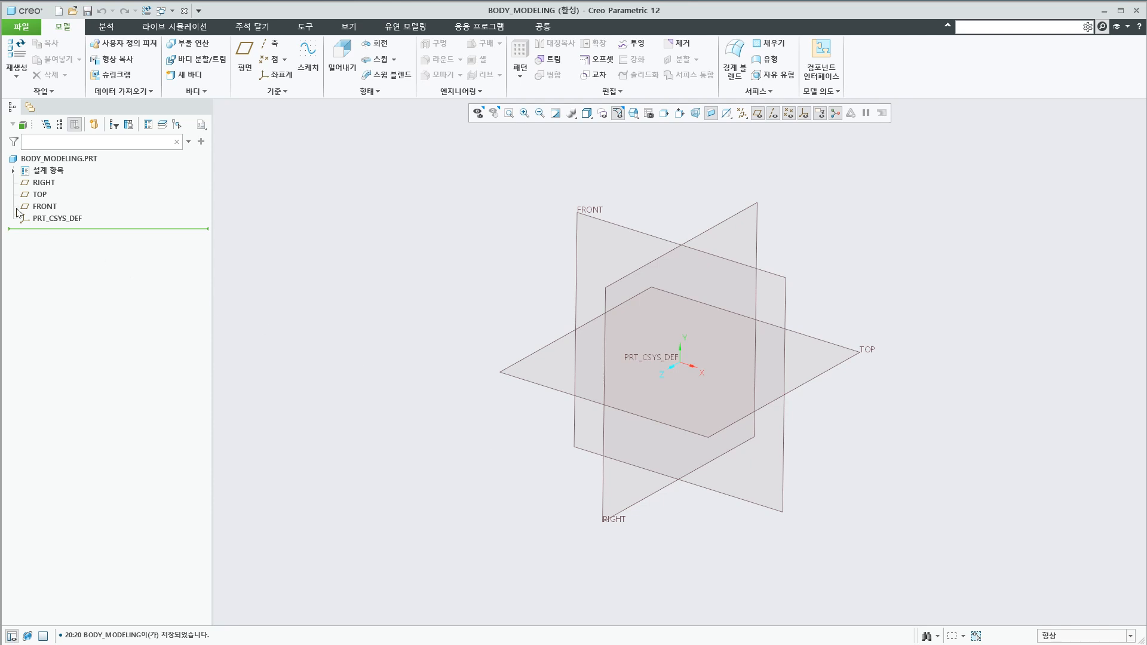
pyautogui.click(13, 171)
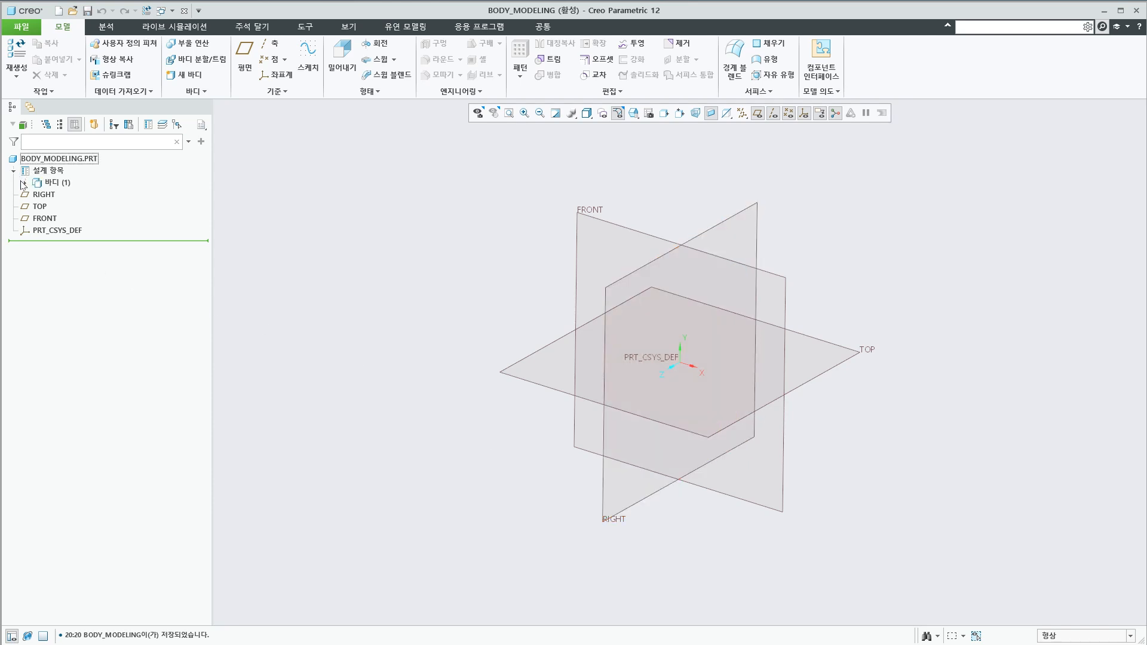
pyautogui.click(25, 184)
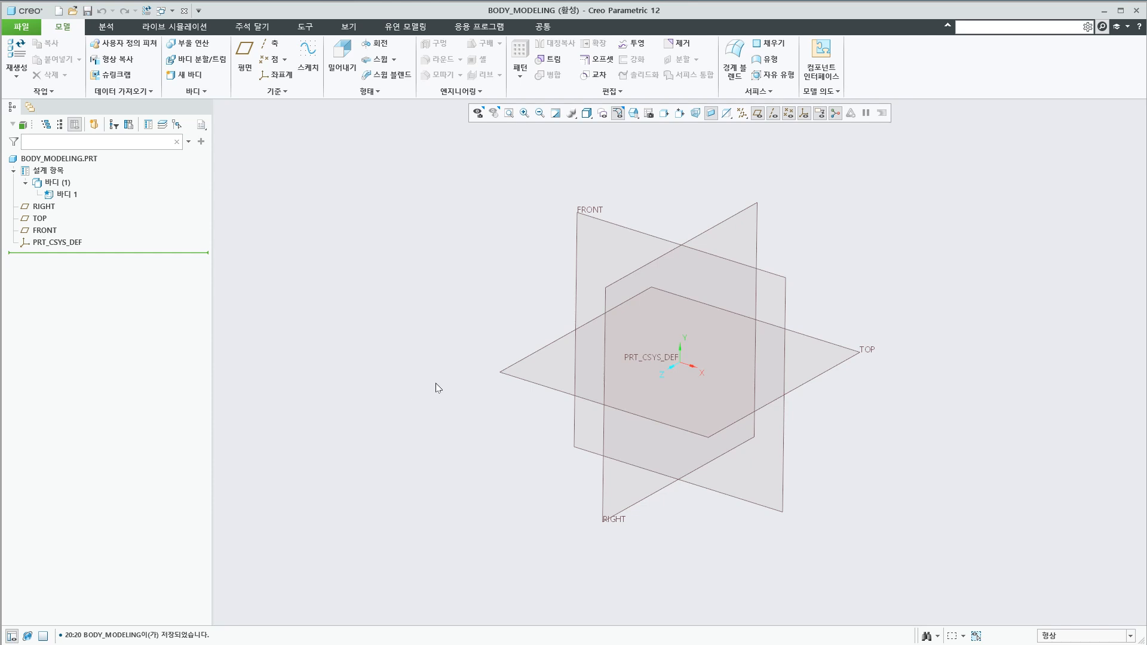
# Examine the commands available for the empty body 바디 1, including whether it can be deleted.
pyautogui.moveTo(438, 387); pyautogui.dragTo(430, 379, button='middle')
pyautogui.rightClick(66, 194)
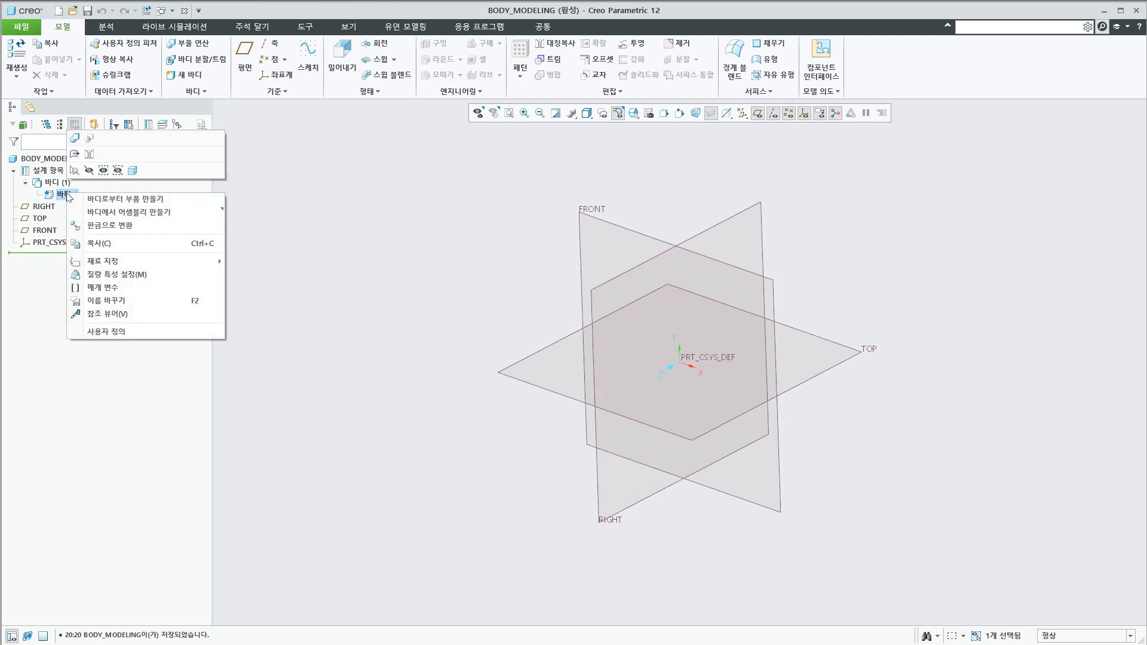
pyautogui.click(104, 300)
pyautogui.click(352, 365)
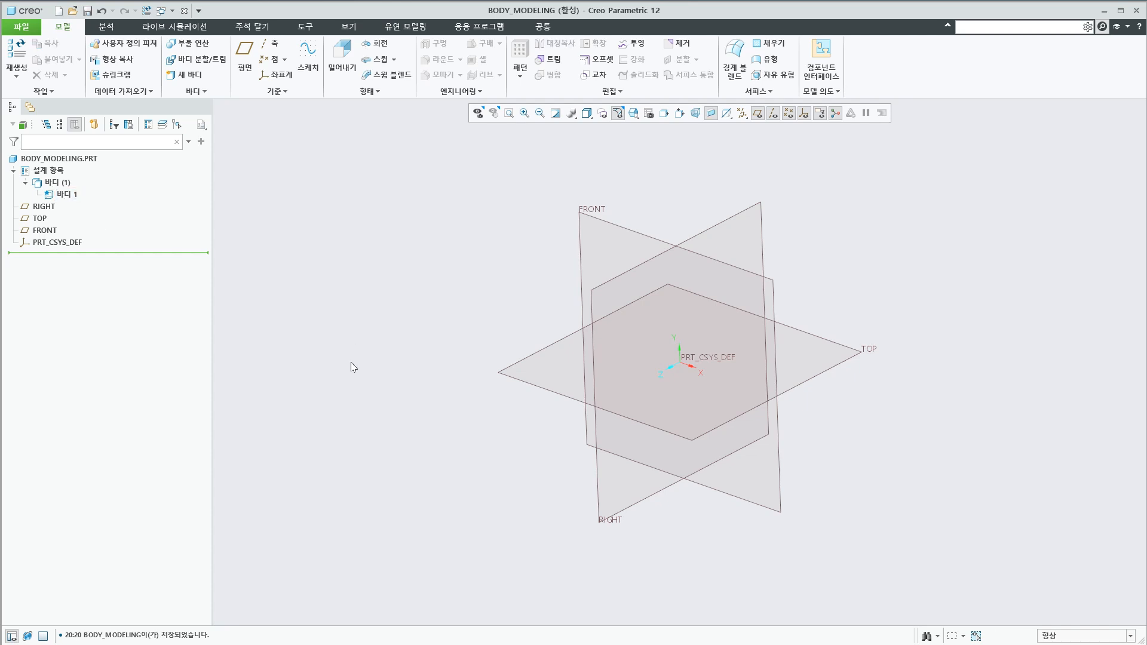
pyautogui.moveTo(420, 429); pyautogui.dragTo(433, 441, button='middle')
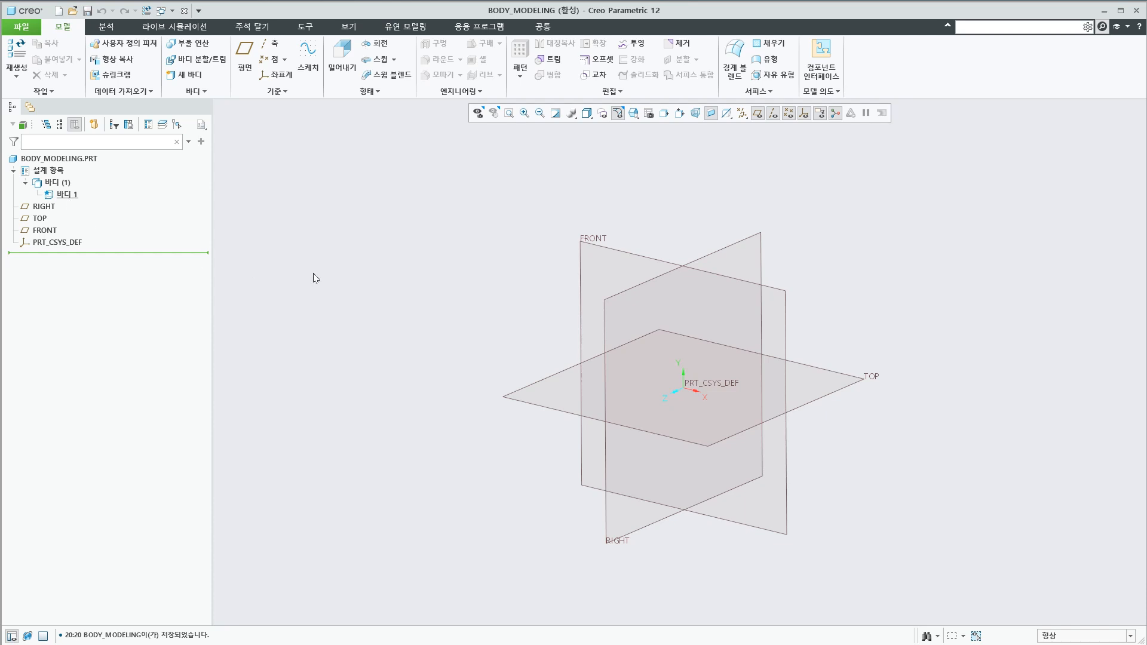
# Sketch a square on the FRONT plane, above and to the left of the origin, and finish the sketch.
pyautogui.click(621, 253)
pyautogui.click(630, 230)
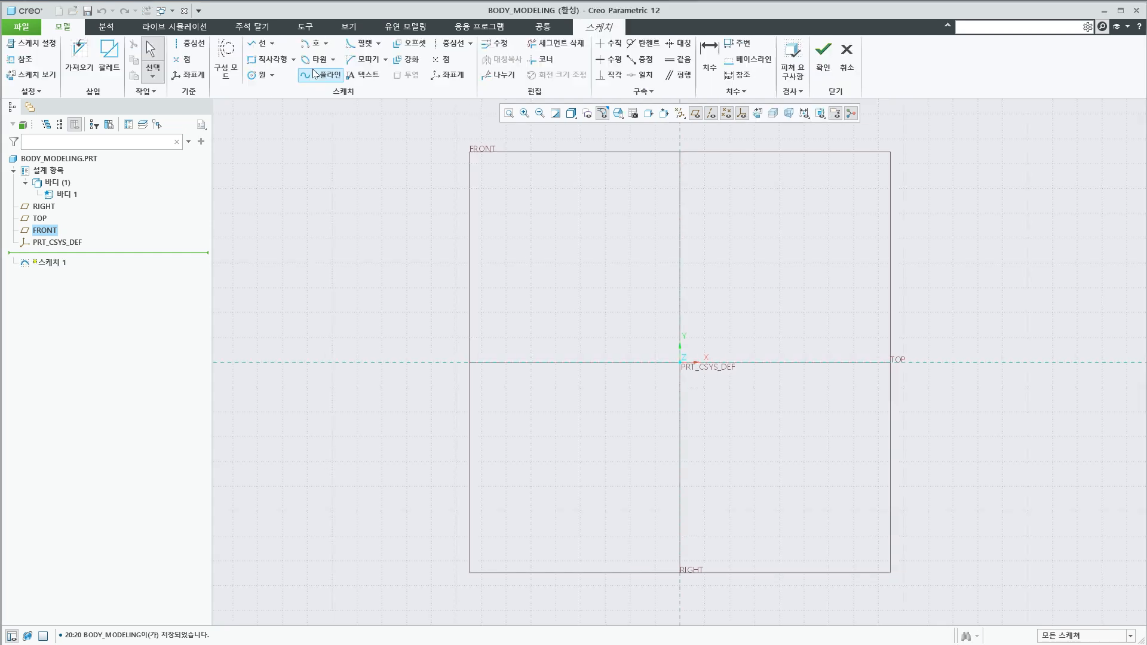
pyautogui.click(268, 59)
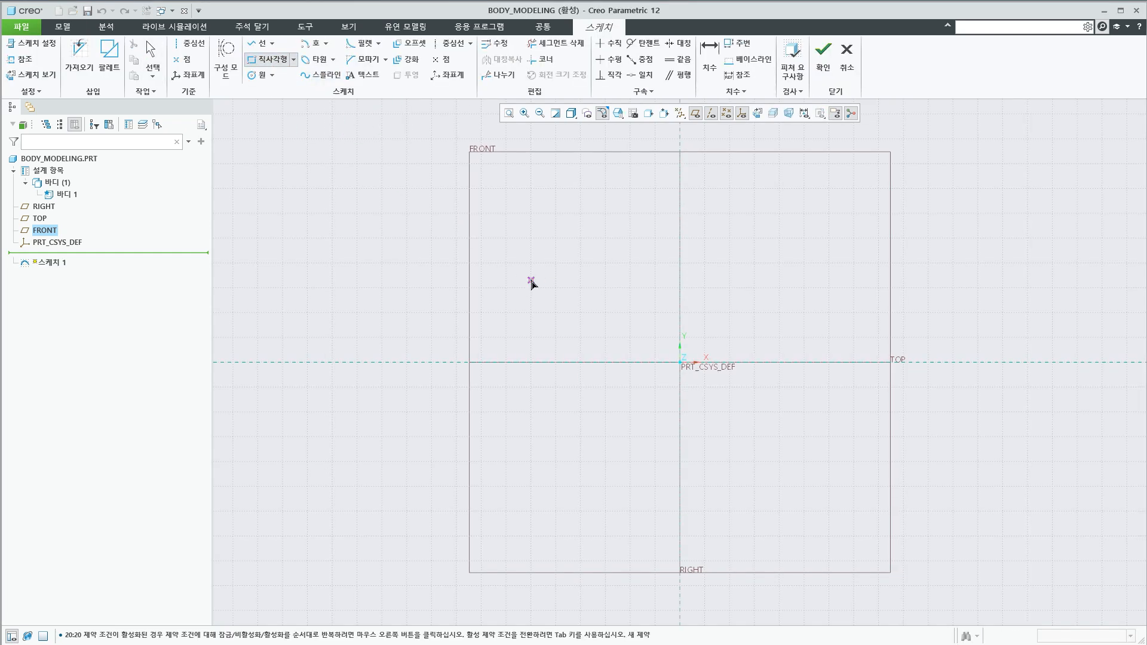
pyautogui.click(577, 261)
pyautogui.click(651, 335)
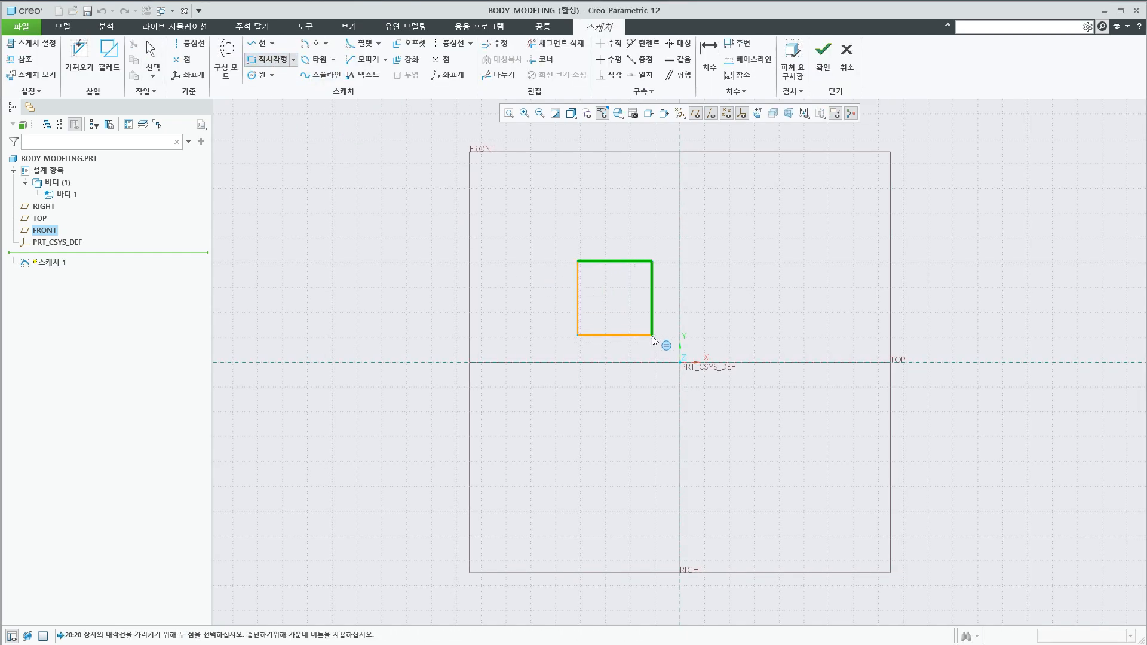
pyautogui.click(824, 65)
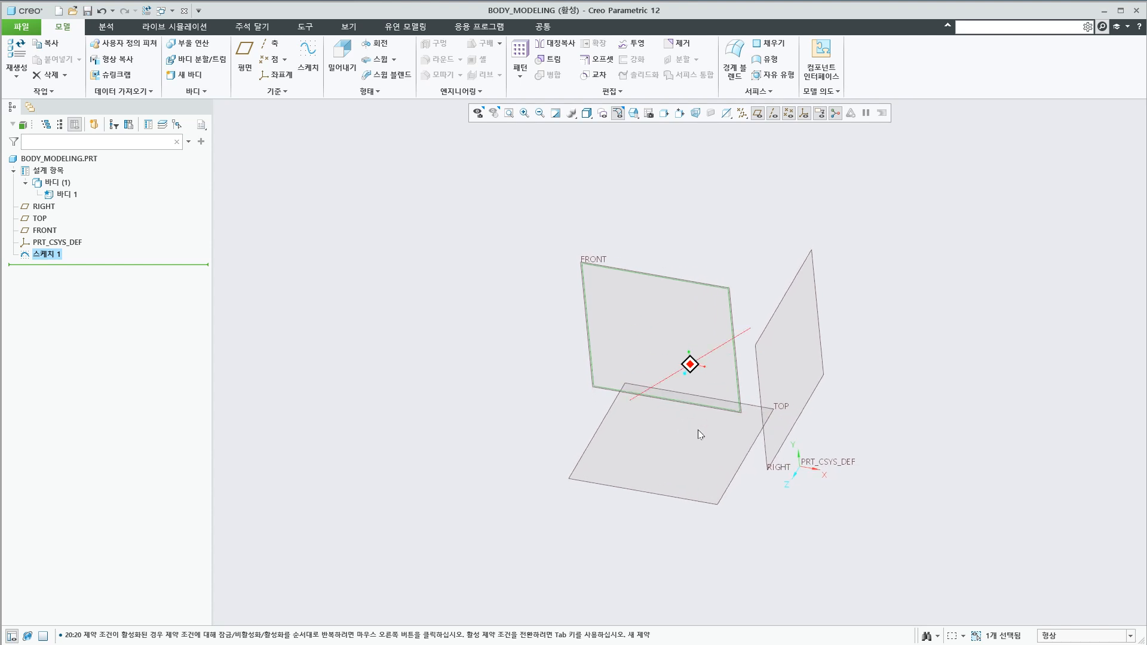
pyautogui.scroll(1, 694, 419)
pyautogui.click(509, 410)
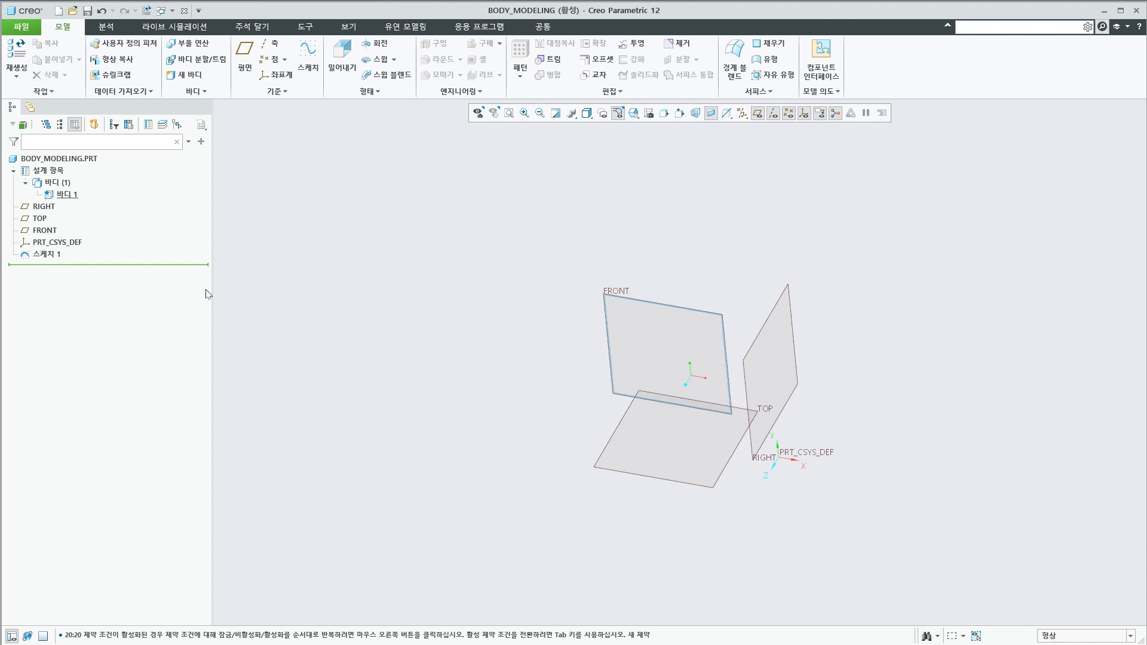
# Extrude the square sketch as a solid to a depth of 89.49.
pyautogui.moveTo(381, 361); pyautogui.dragTo(385, 340, button='middle')
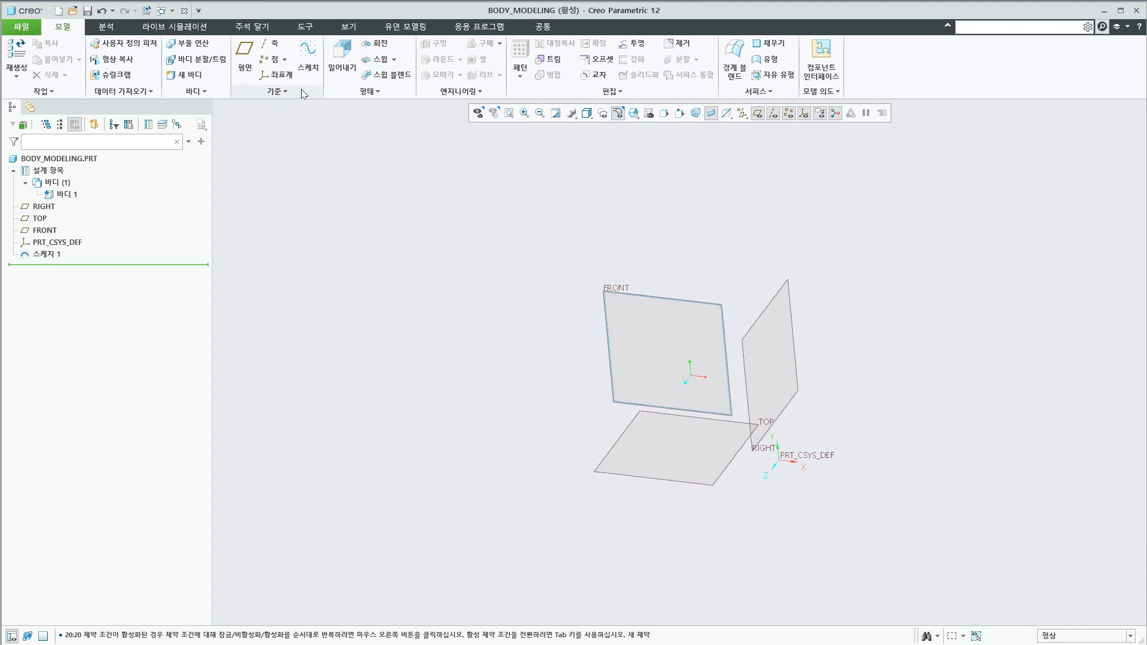
pyautogui.click(342, 59)
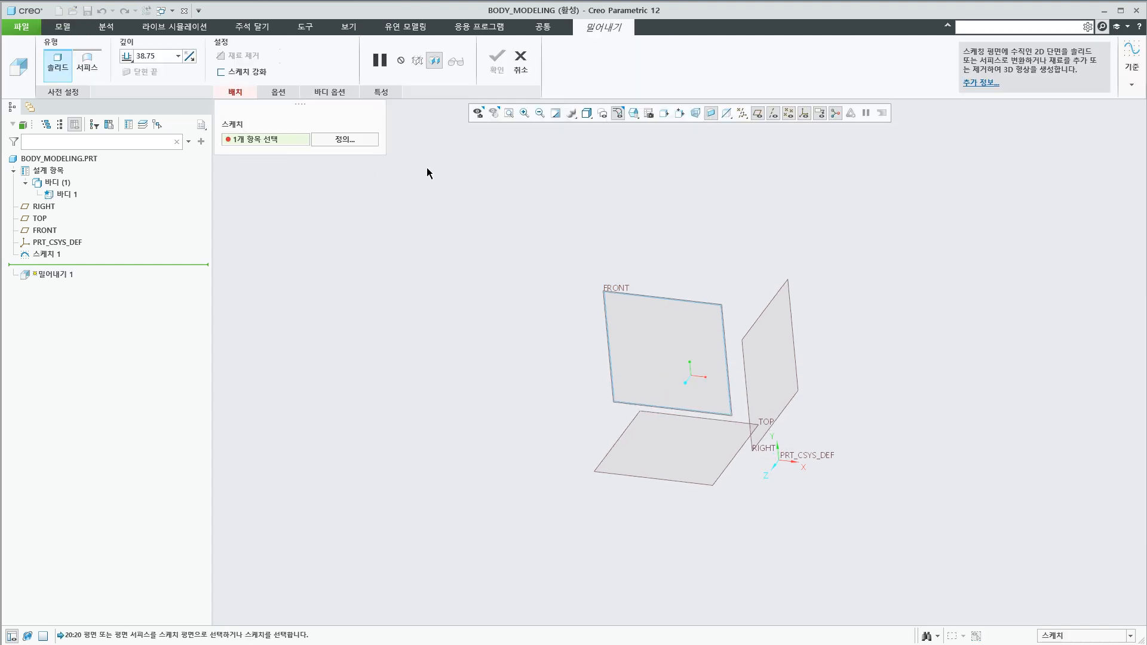
pyautogui.click(619, 405)
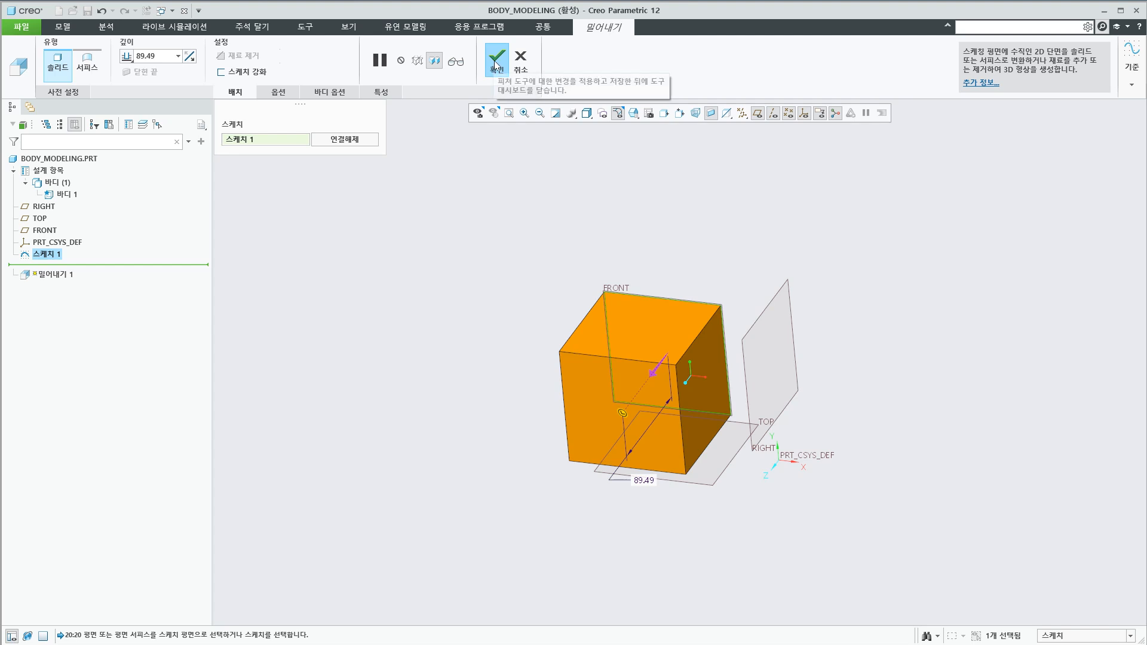
pyautogui.click(495, 67)
# Highlight 바디 1 in the model tree to check which geometry belongs to it, and clear the selection.
pyautogui.click(54, 194)
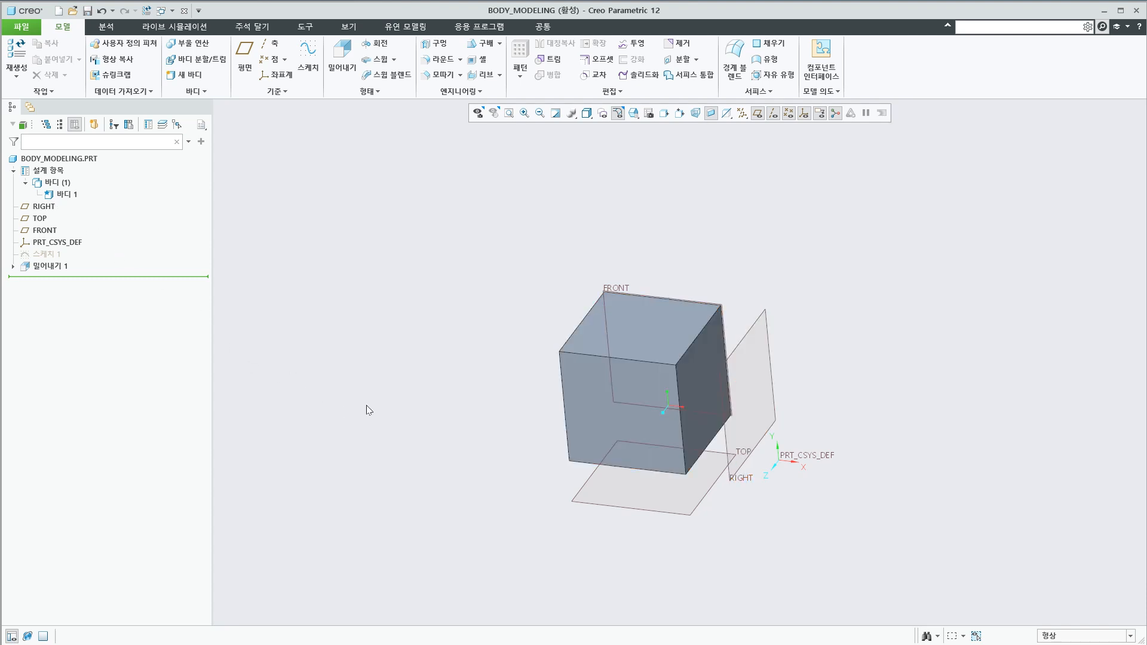
pyautogui.click(67, 195)
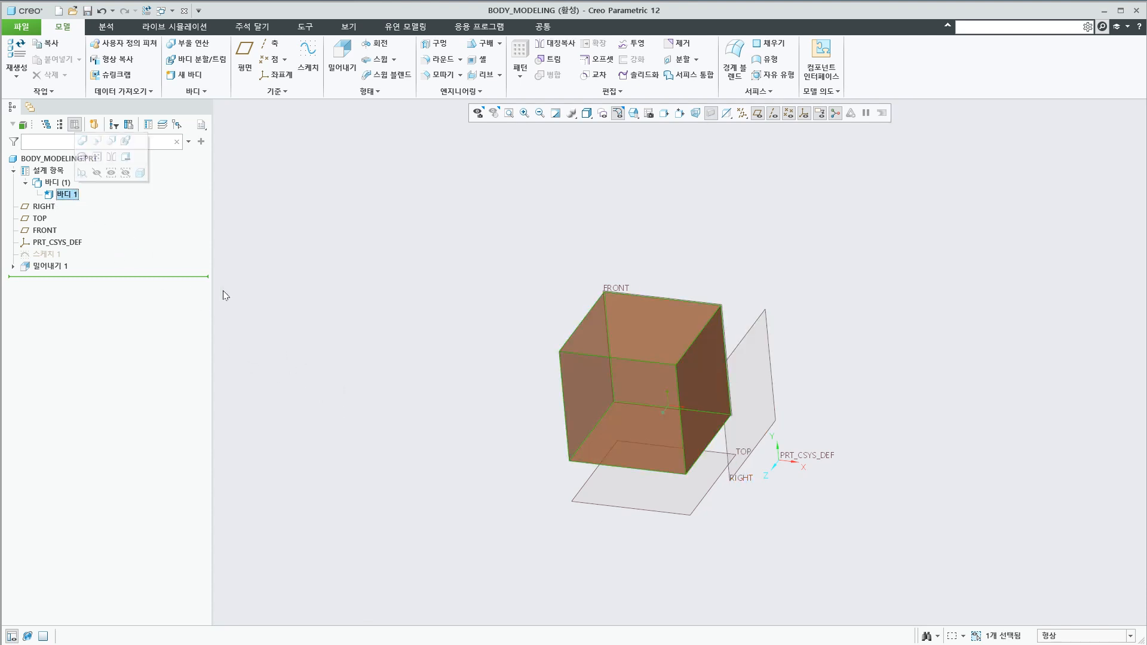
pyautogui.click(379, 329)
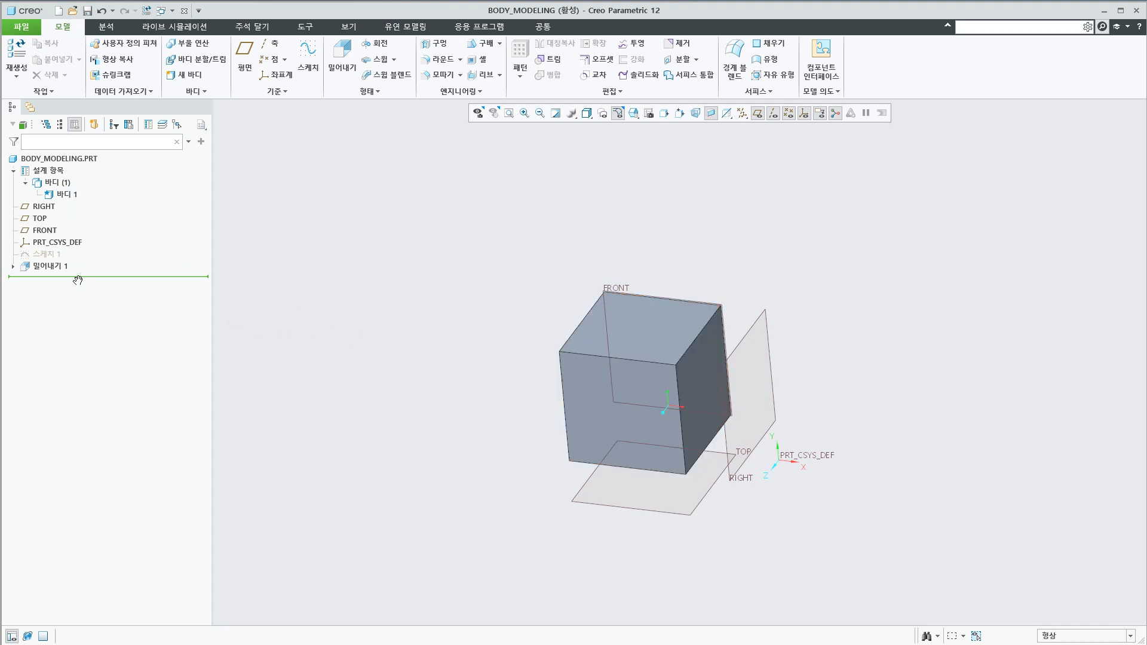
# Delete the extrusion 밀어내기 1 from the part, keeping its sketch.
pyautogui.click(51, 266)
pyautogui.press('Delete')
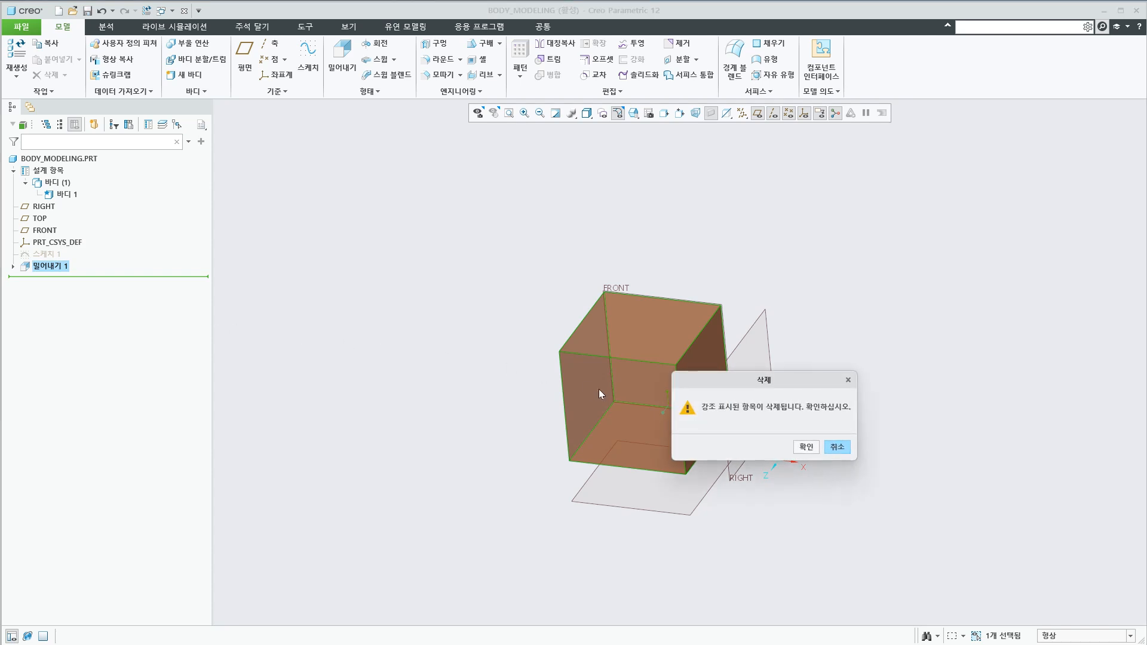
pyautogui.click(806, 448)
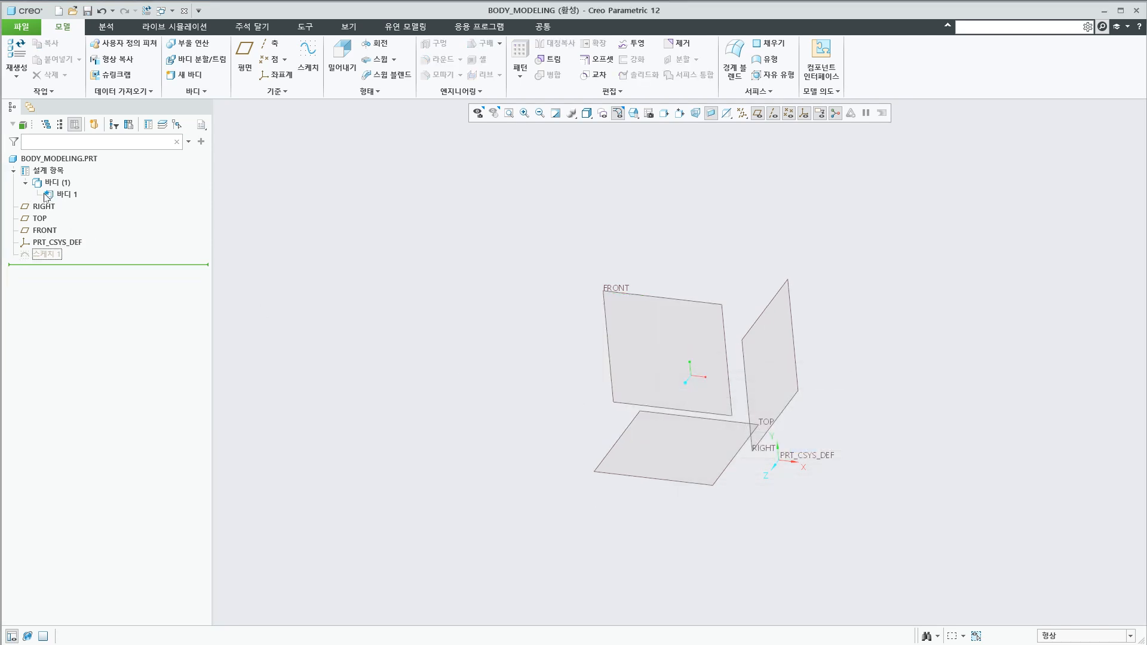
pyautogui.click(46, 254)
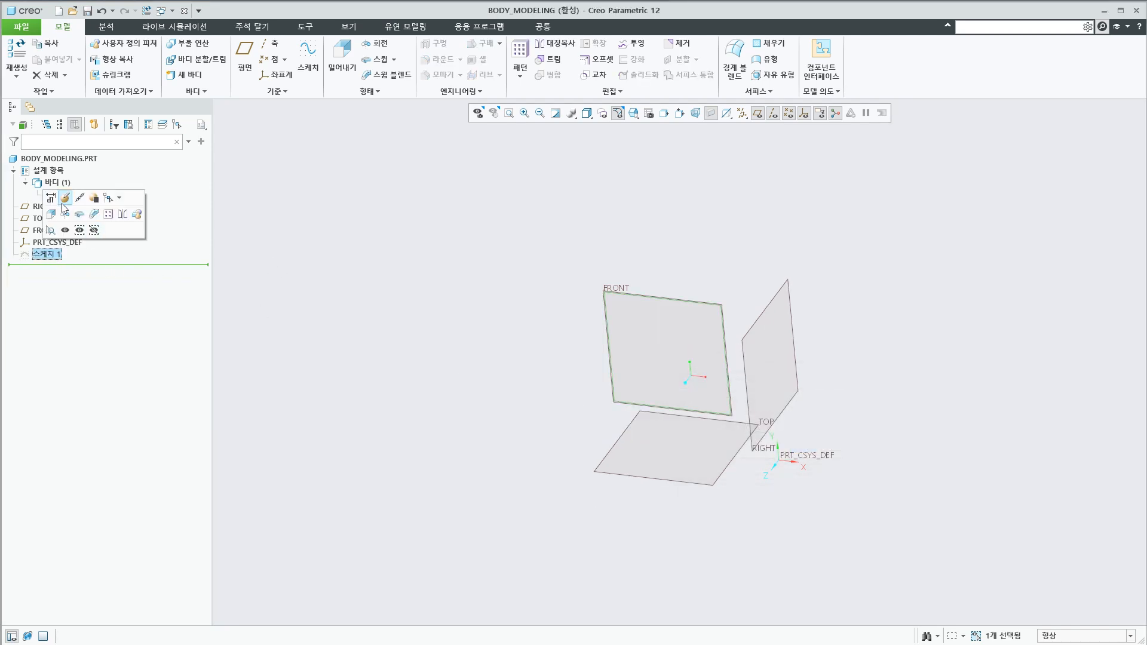
pyautogui.click(323, 297)
# Create the solid block again by extruding 스케치 1 with a depth of 89.49.
pyautogui.click(53, 255)
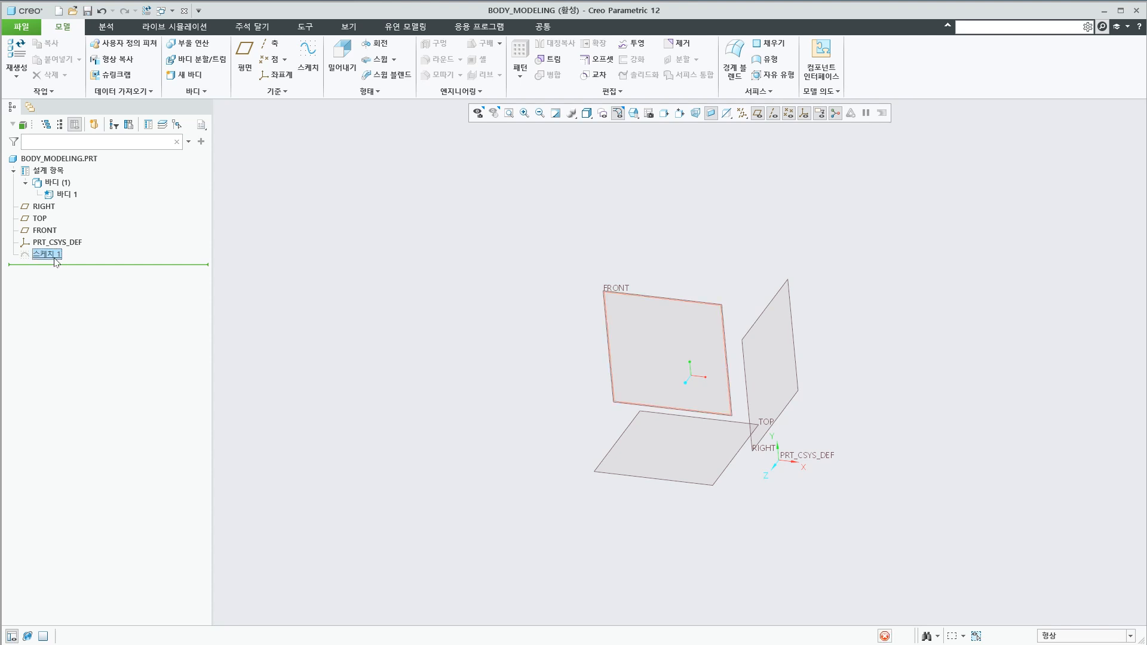
pyautogui.click(340, 67)
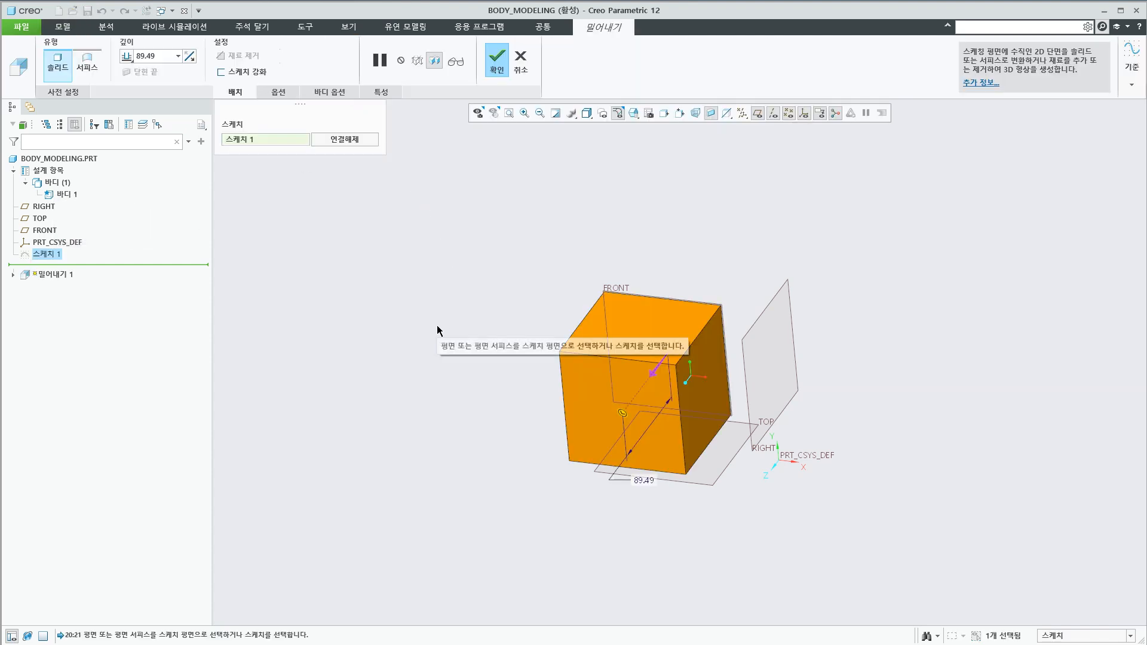
pyautogui.middleClick(424, 331)
pyautogui.click(403, 343)
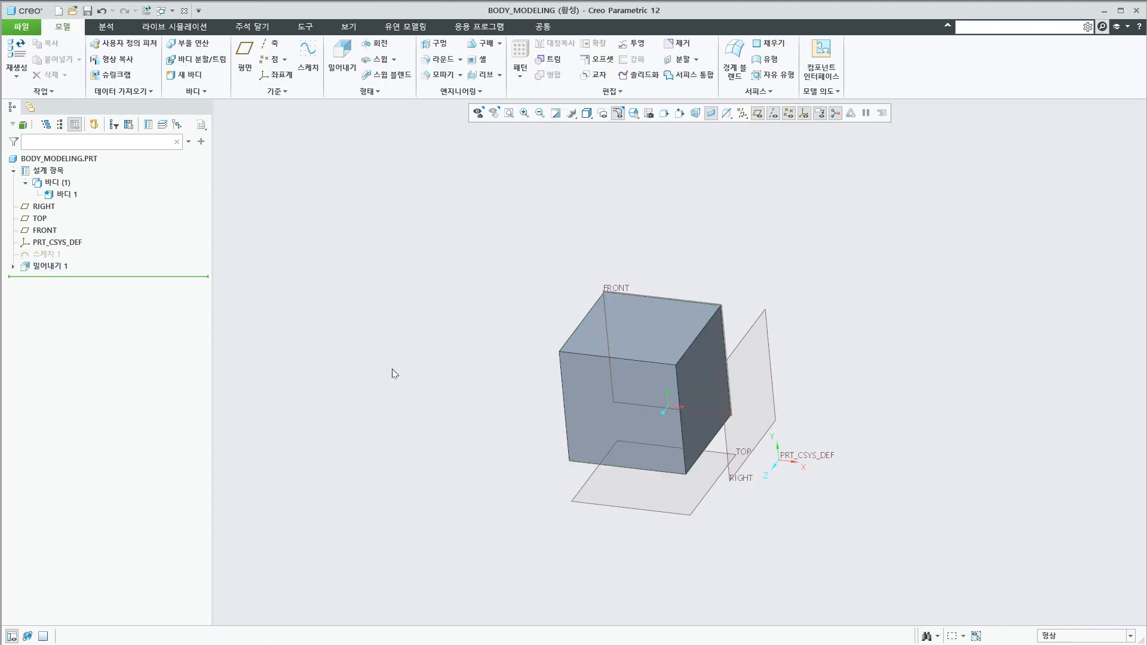
pyautogui.keyDown('shift'); pyautogui.moveTo(534, 430); pyautogui.dragTo(468, 424, button='middle'); pyautogui.keyUp('shift')
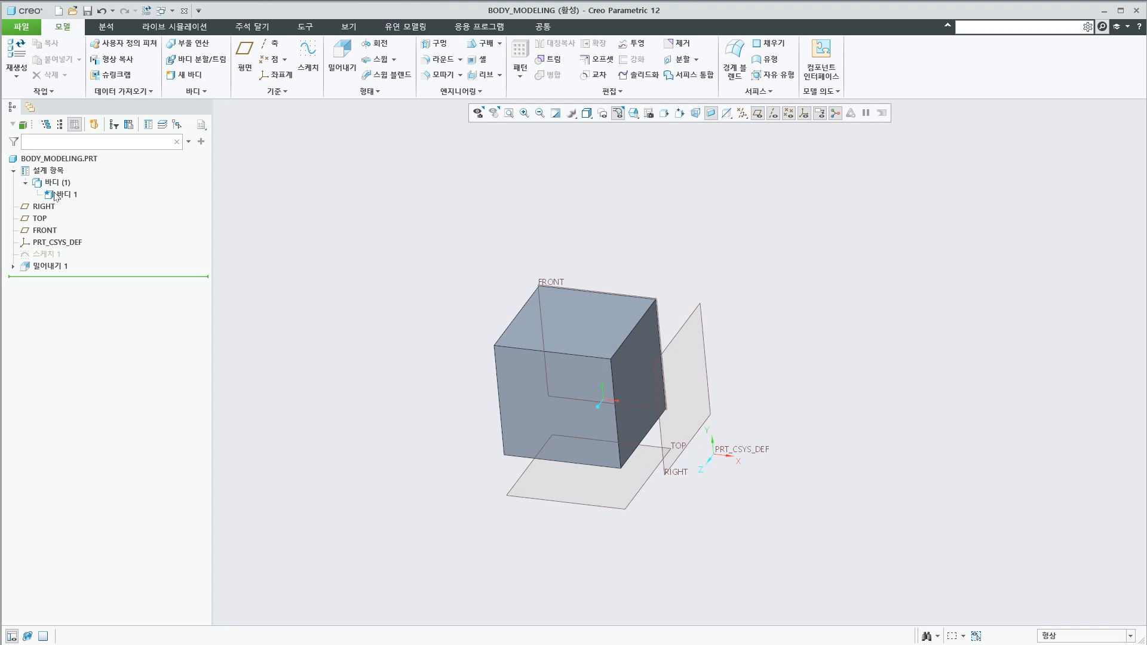
# Switch back to PowerPoint to view slide 53 on bodies.
pyautogui.hotkey('alt', 'Tab')
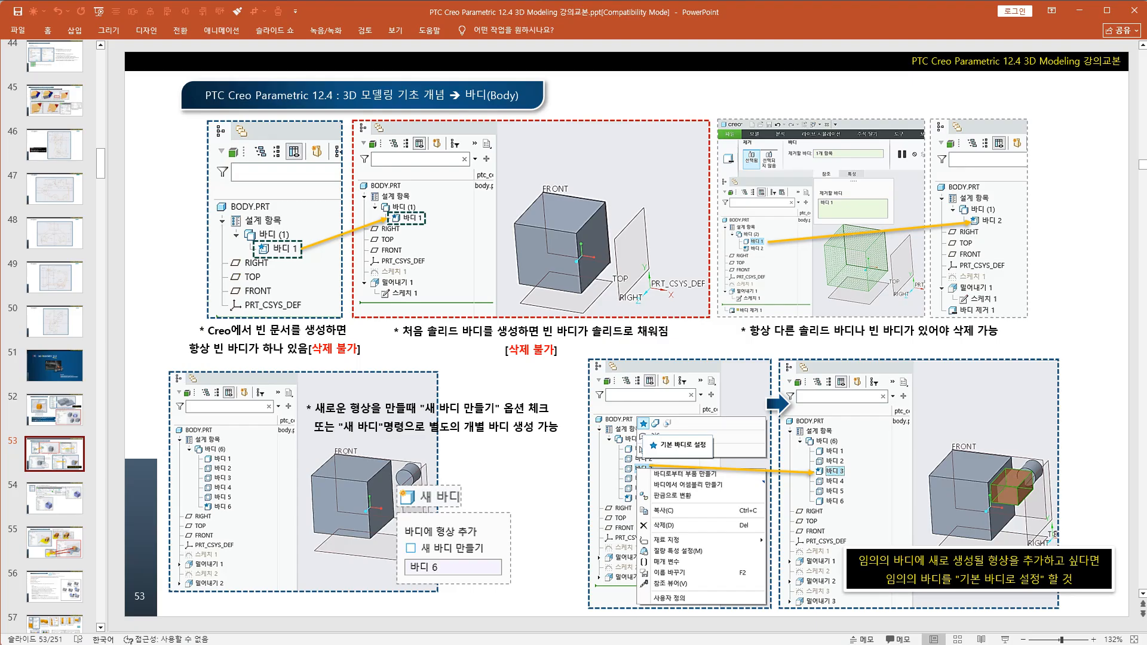
pyautogui.moveTo(209, 330); pyautogui.dragTo(344, 355)
pyautogui.click(452, 360)
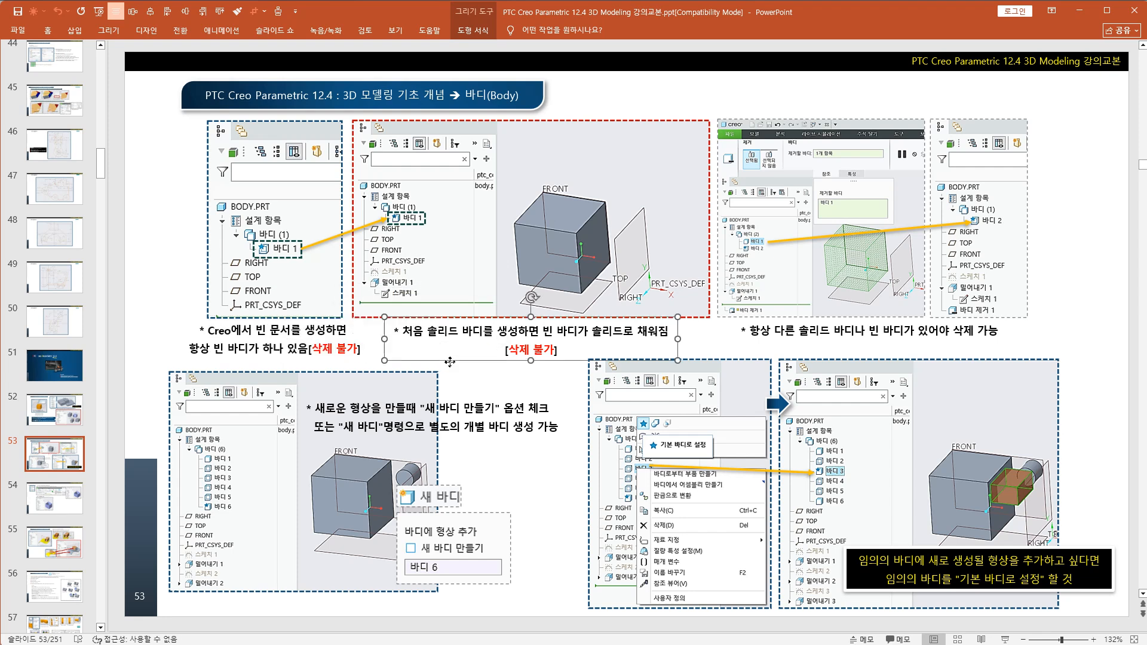
pyautogui.click(499, 387)
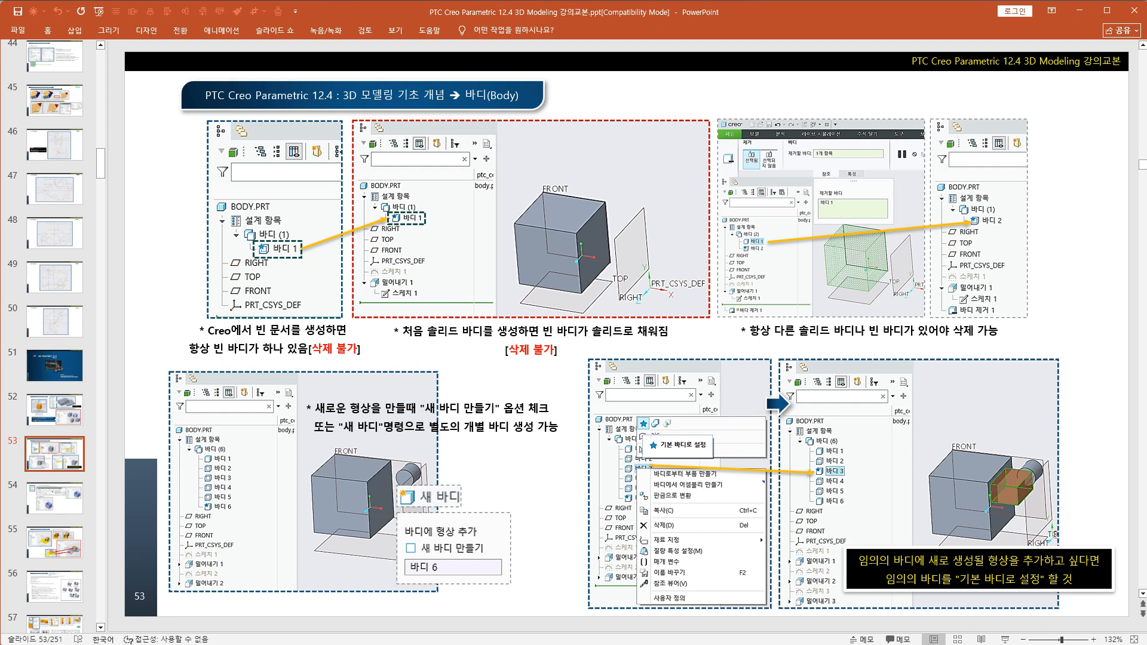
# Switch back to Creo Parametric and add a new empty body named 바디 2 to the part.
pyautogui.hotkey('alt', 'Tab')
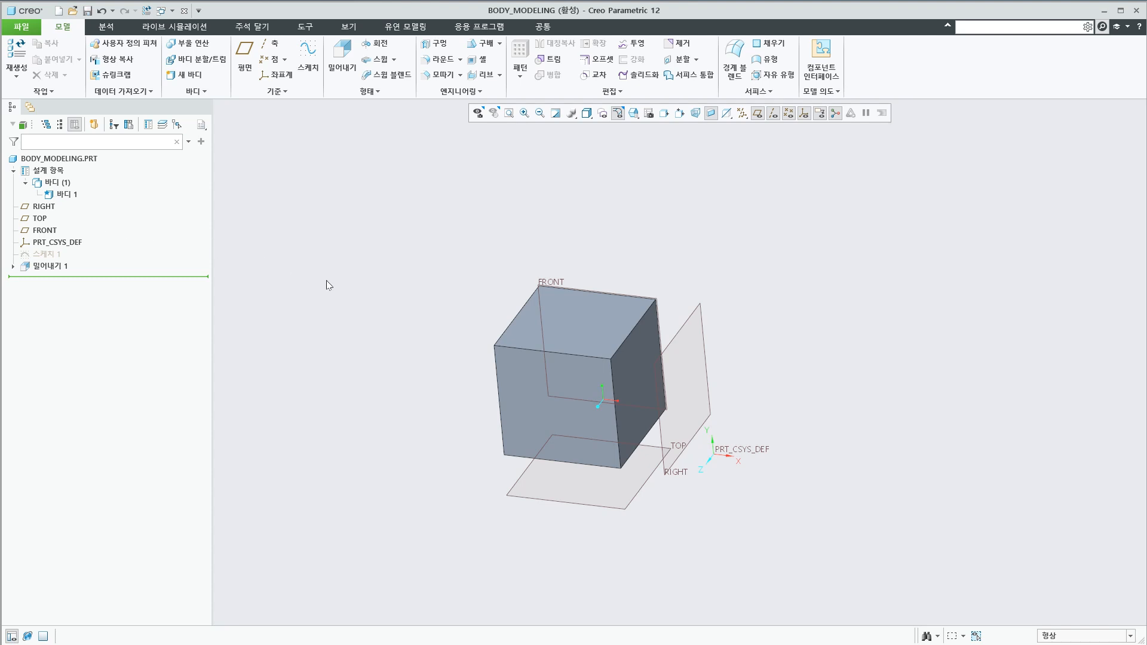
pyautogui.click(192, 80)
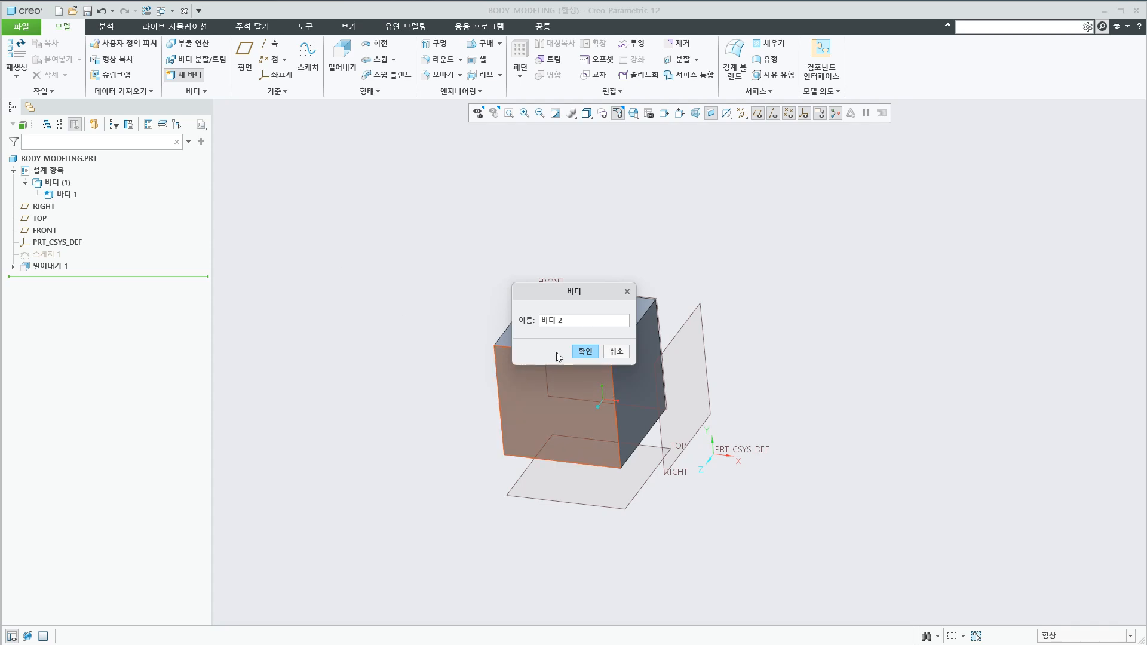
pyautogui.click(588, 352)
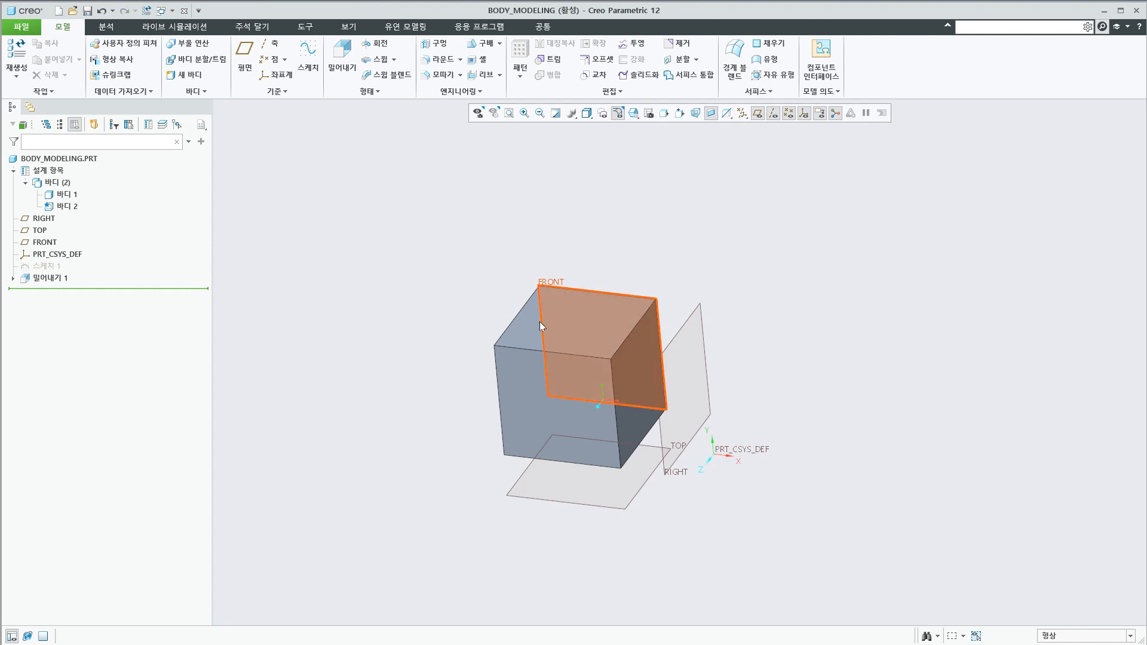
# Sketch a rectangle on the FRONT plane, on the opposite side of the RIGHT plane from the existing block, and finish the sketch.
pyautogui.click(551, 284)
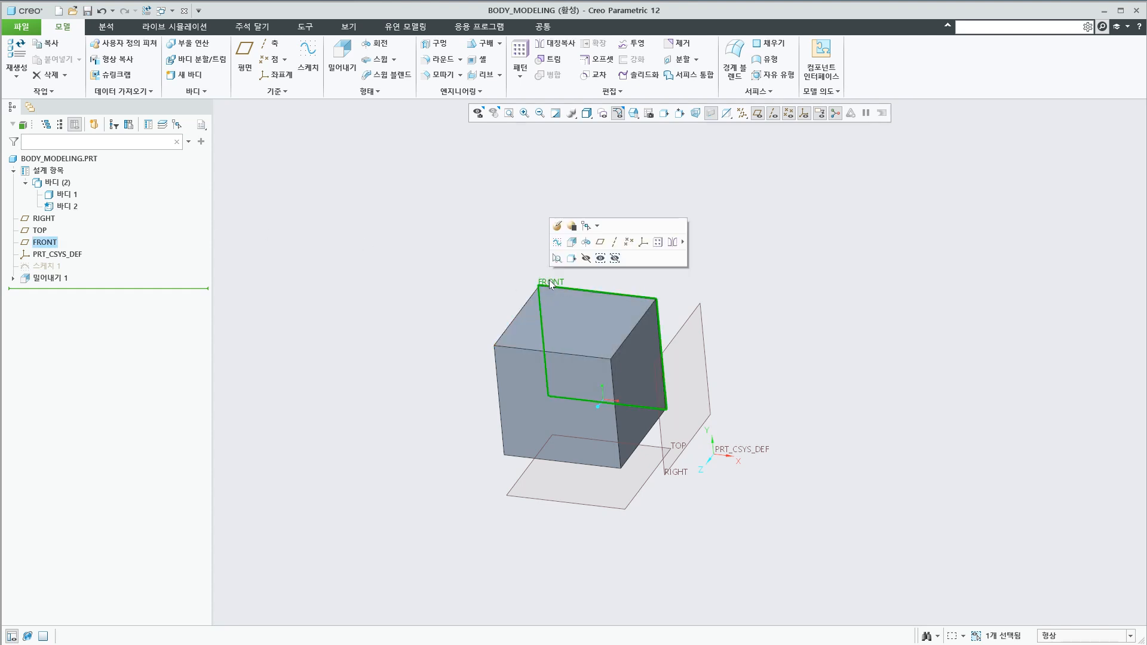
pyautogui.click(557, 242)
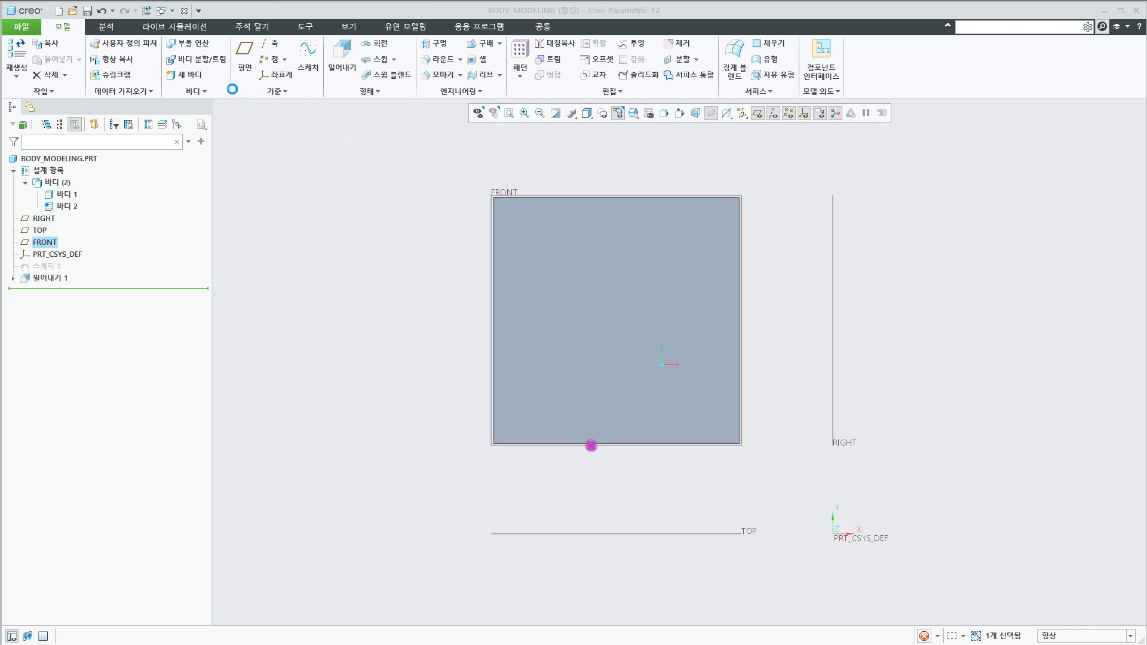
pyautogui.click(249, 60)
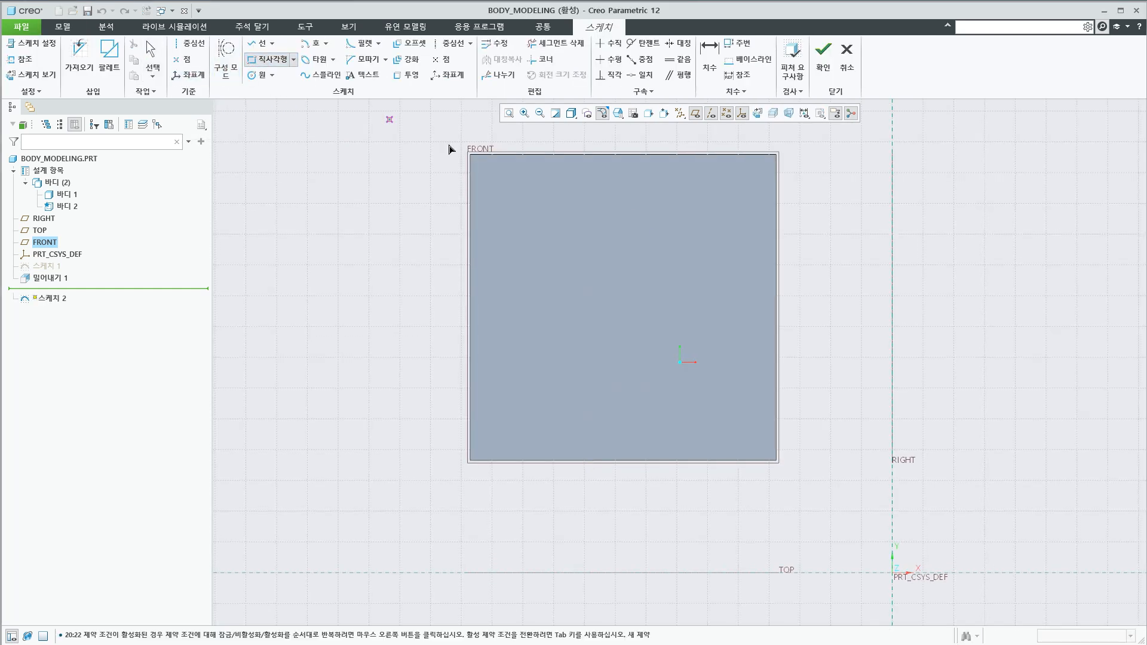
pyautogui.scroll(-4, 923, 324)
pyautogui.click(931, 304)
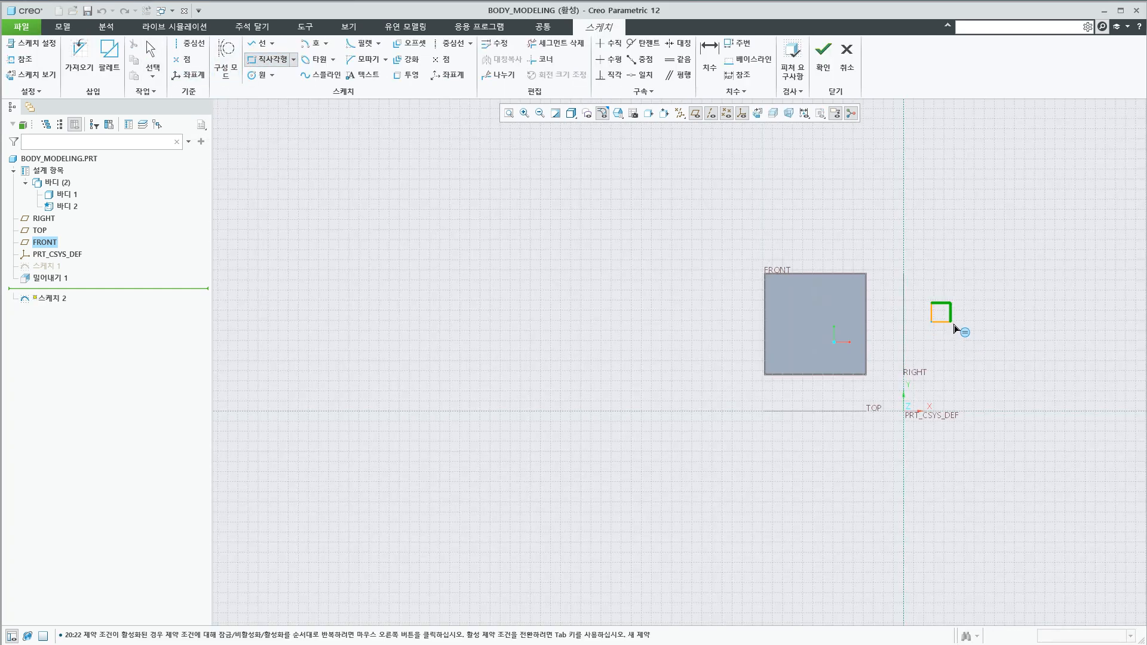
pyautogui.click(993, 356)
pyautogui.moveTo(987, 385); pyautogui.dragTo(704, 454, button='middle')
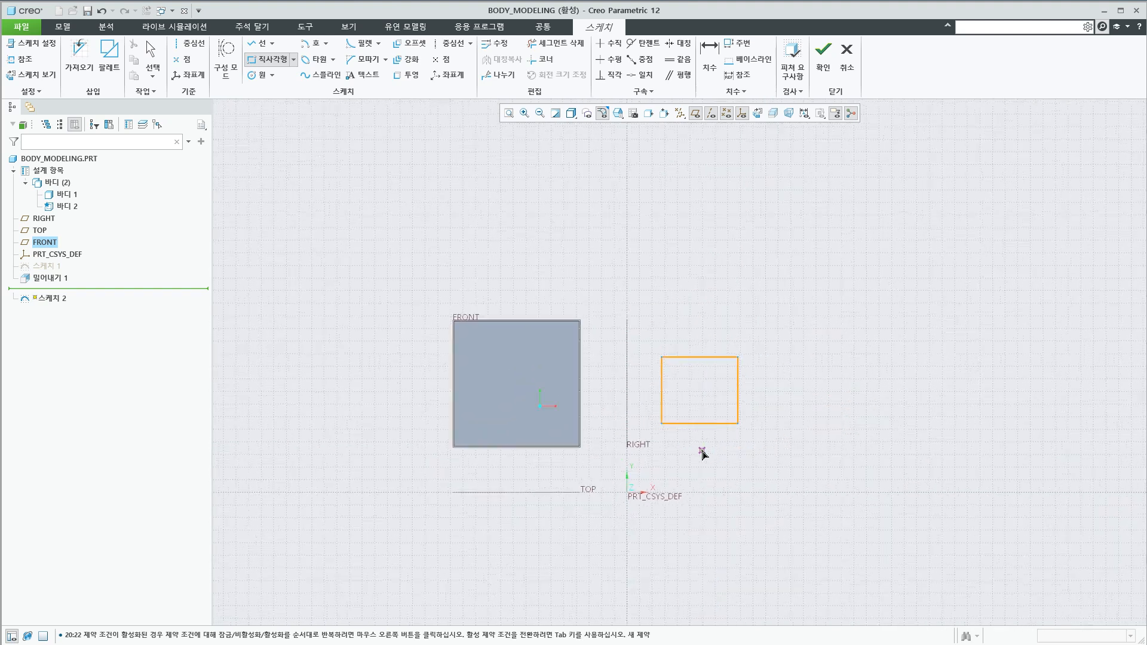
pyautogui.scroll(3, 735, 440)
pyautogui.click(823, 63)
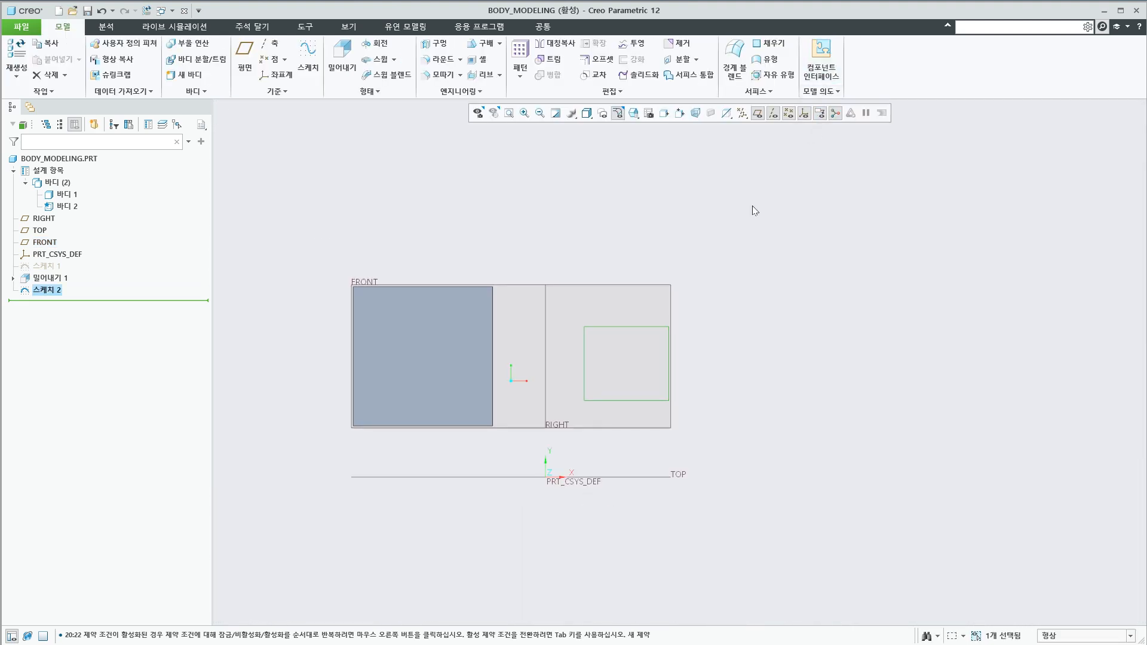
# Extrude 스케치 2 into a separate solid block with a depth of about 35.
pyautogui.click(347, 76)
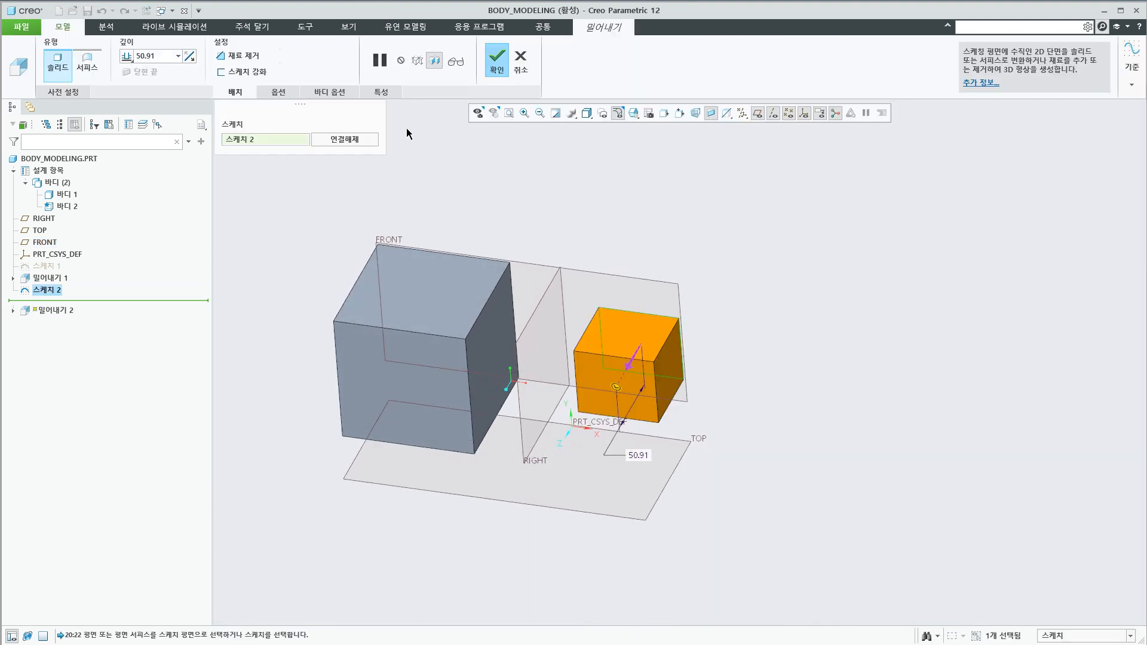
pyautogui.moveTo(621, 381); pyautogui.dragTo(625, 378)
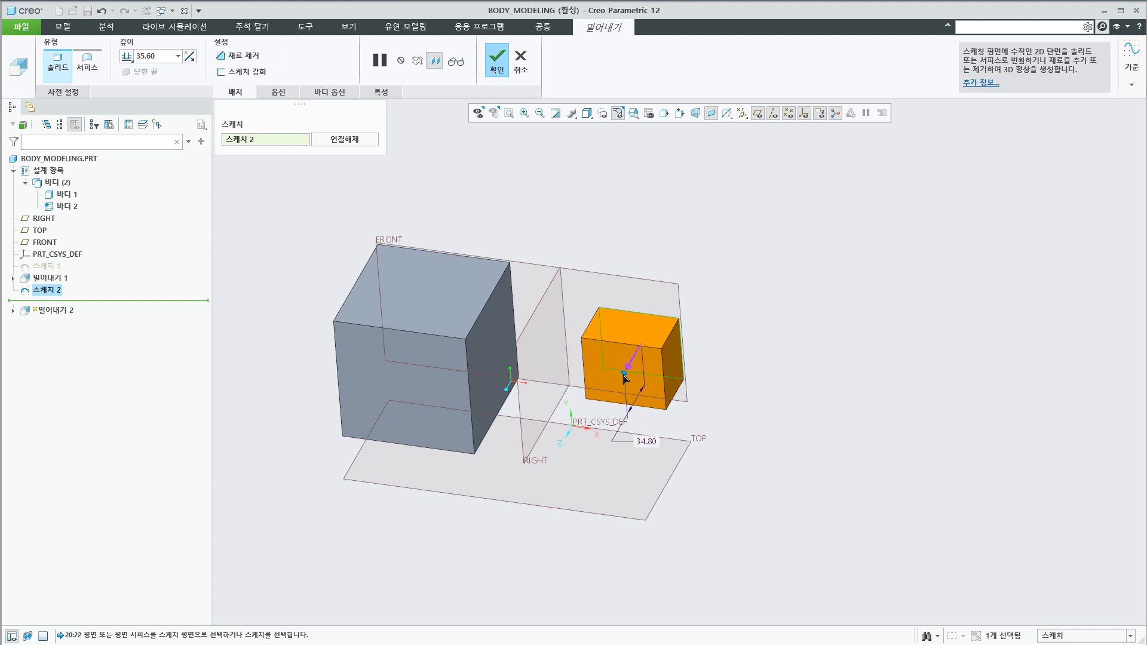
pyautogui.middleClick(750, 271)
pyautogui.keyDown('shift'); pyautogui.moveTo(752, 349); pyautogui.dragTo(896, 350, button='middle'); pyautogui.keyUp('shift')
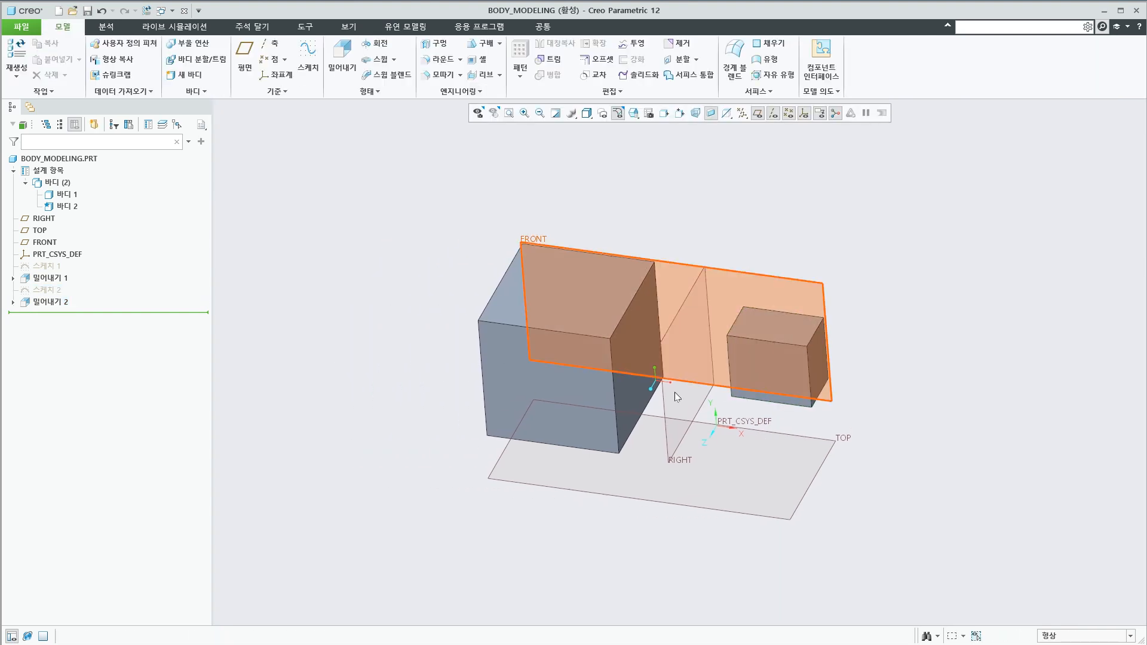
# Highlight 바디 1 and the extrusion 밀어내기 1 in the model tree to compare their geometry, and clear the selection.
pyautogui.click(67, 195)
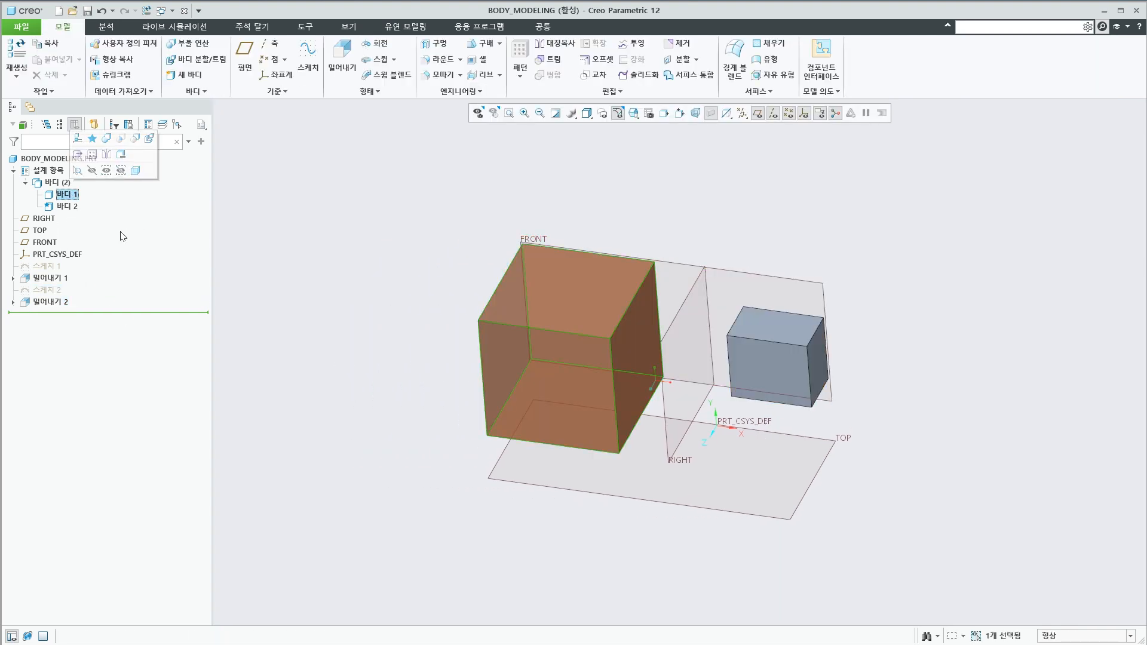
pyautogui.click(317, 348)
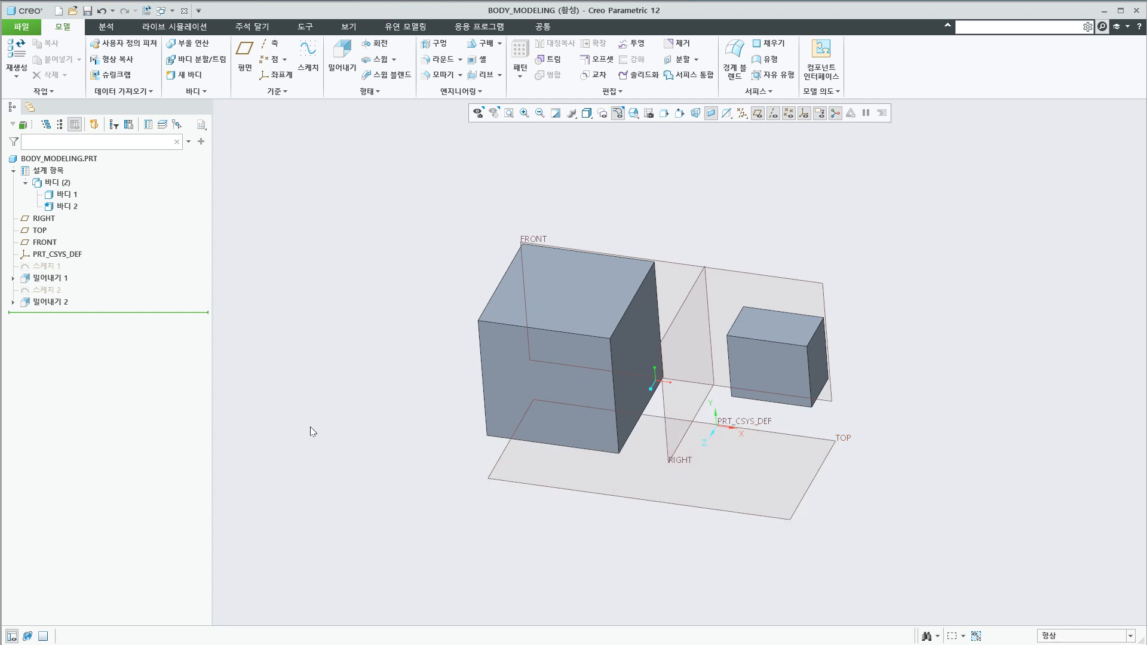
pyautogui.click(67, 195)
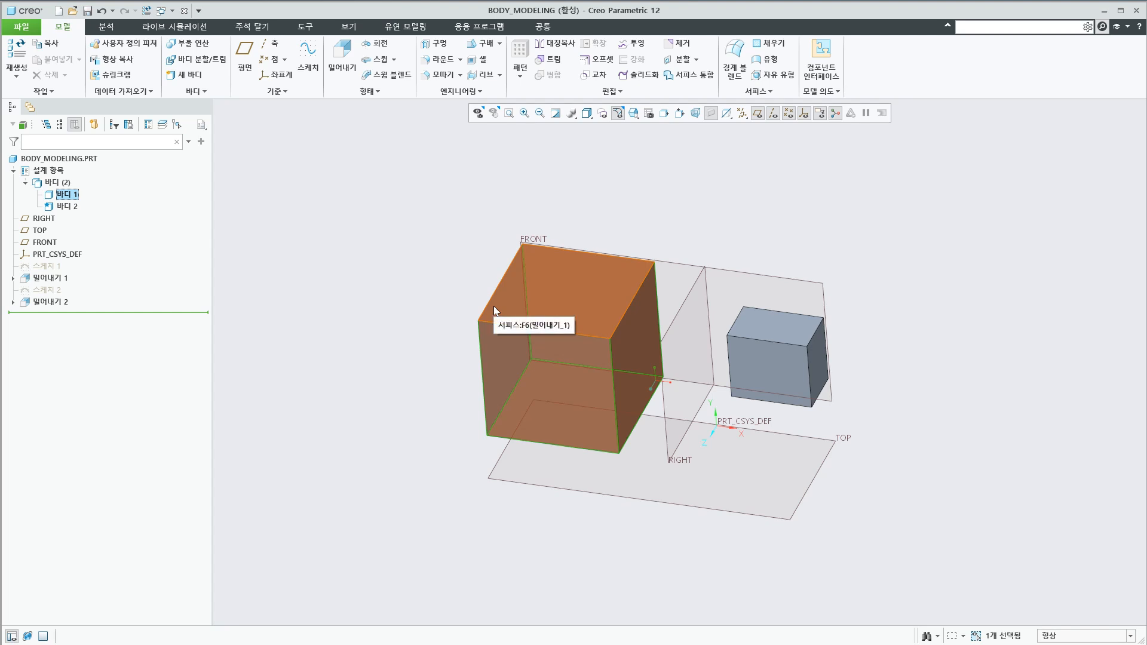
pyautogui.click(377, 338)
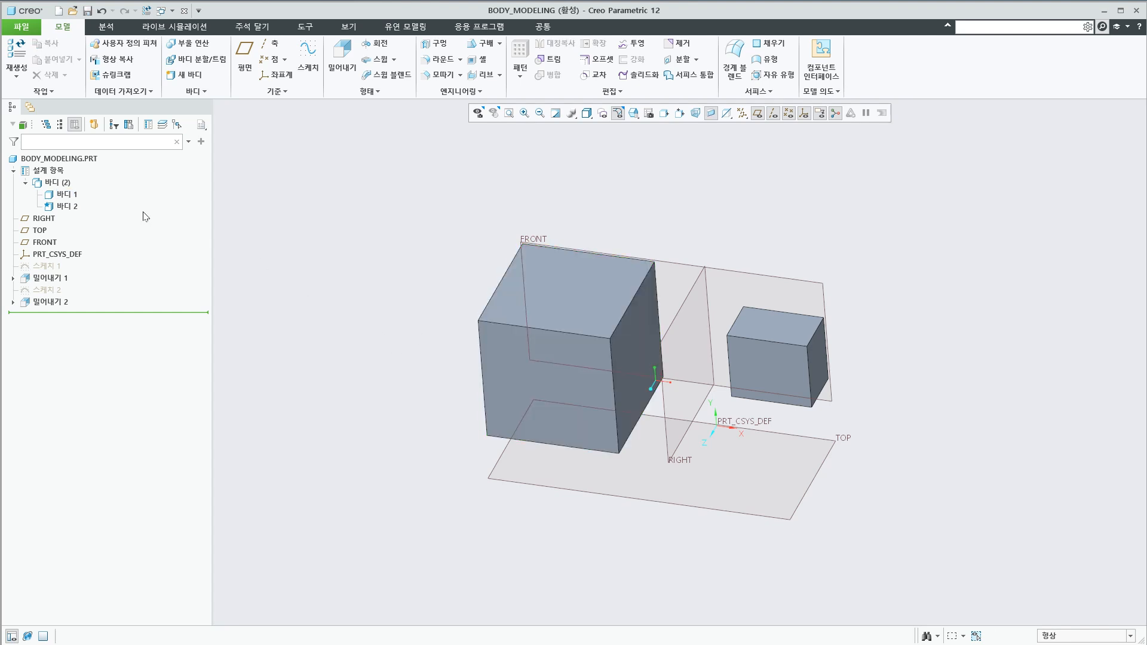
pyautogui.click(67, 195)
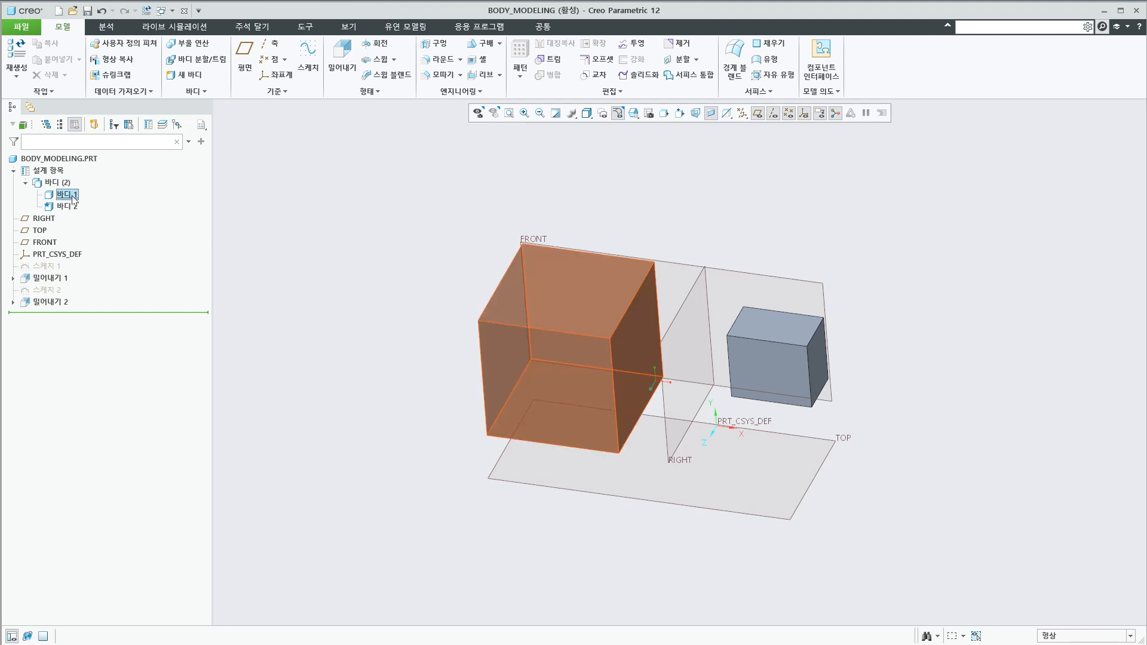
pyautogui.click(329, 242)
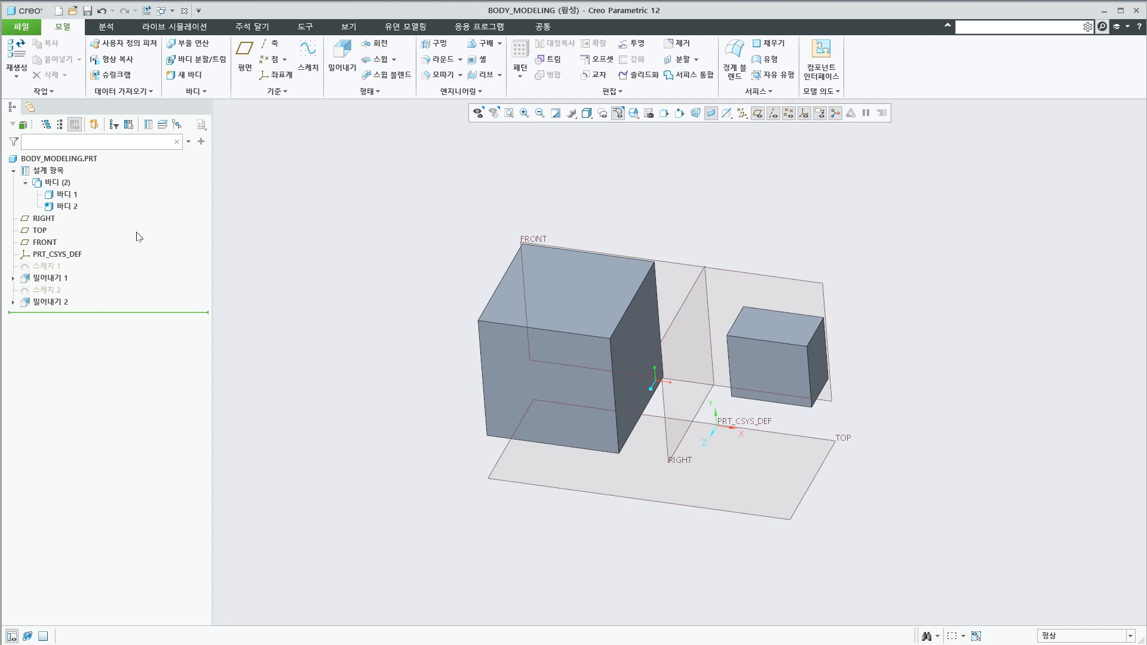
pyautogui.click(69, 196)
pyautogui.click(220, 300)
pyautogui.click(51, 278)
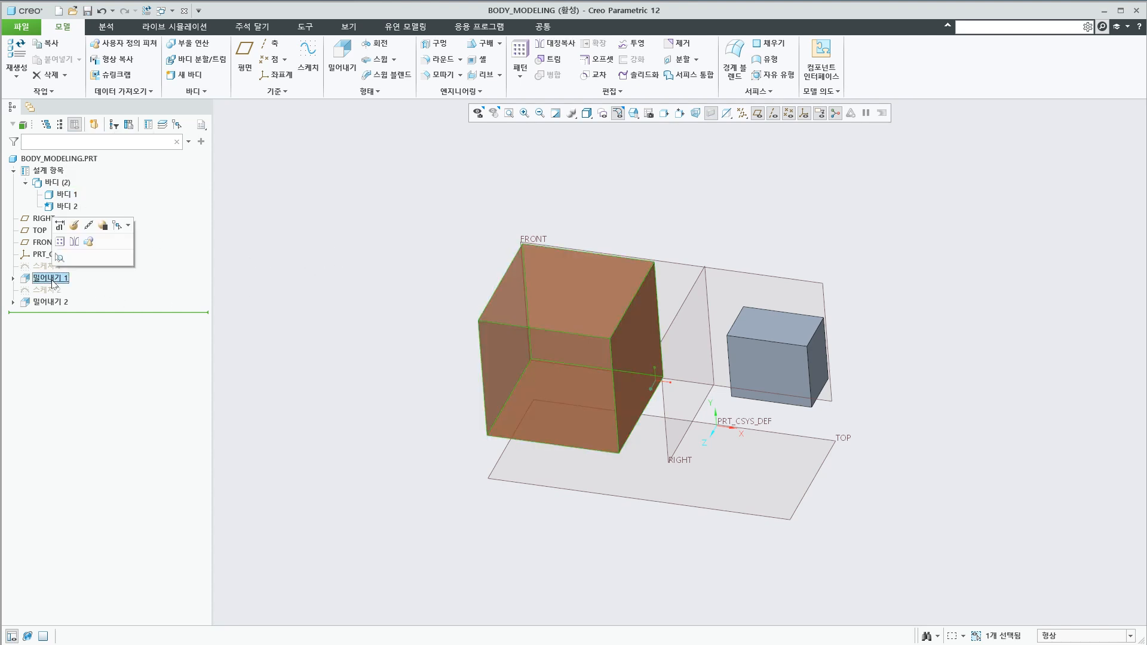
pyautogui.click(388, 301)
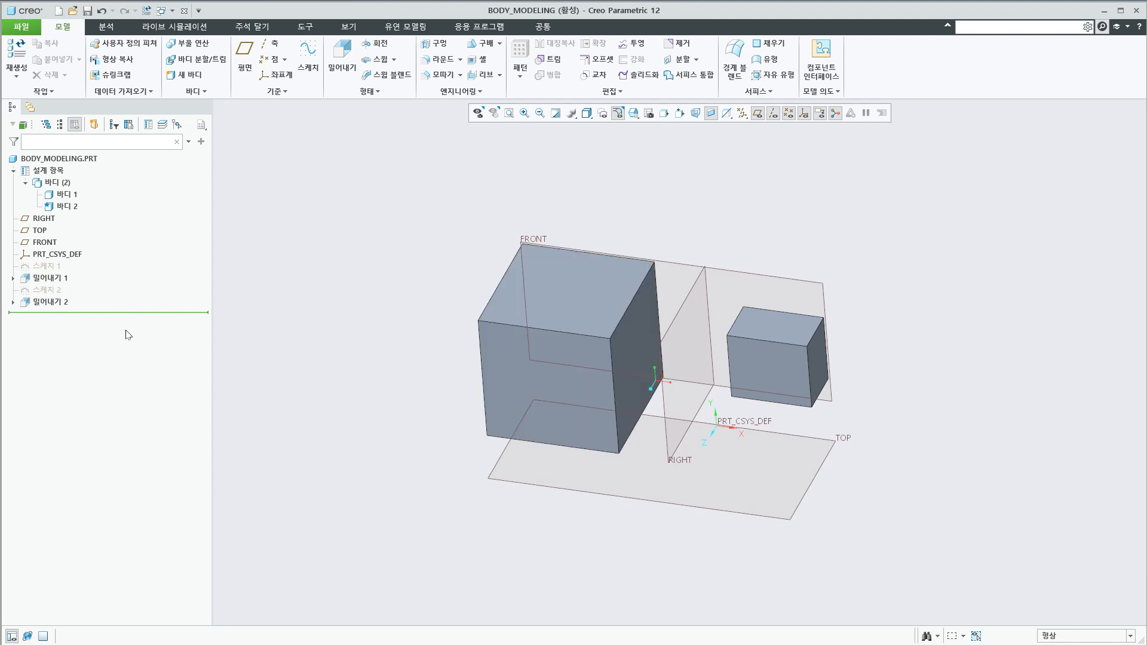
# Roll the part back to just after 밀어내기 1 to inspect the large block, and return the insertion point to the end.
pyautogui.click(128, 308)
pyautogui.moveTo(130, 314); pyautogui.dragTo(128, 287)
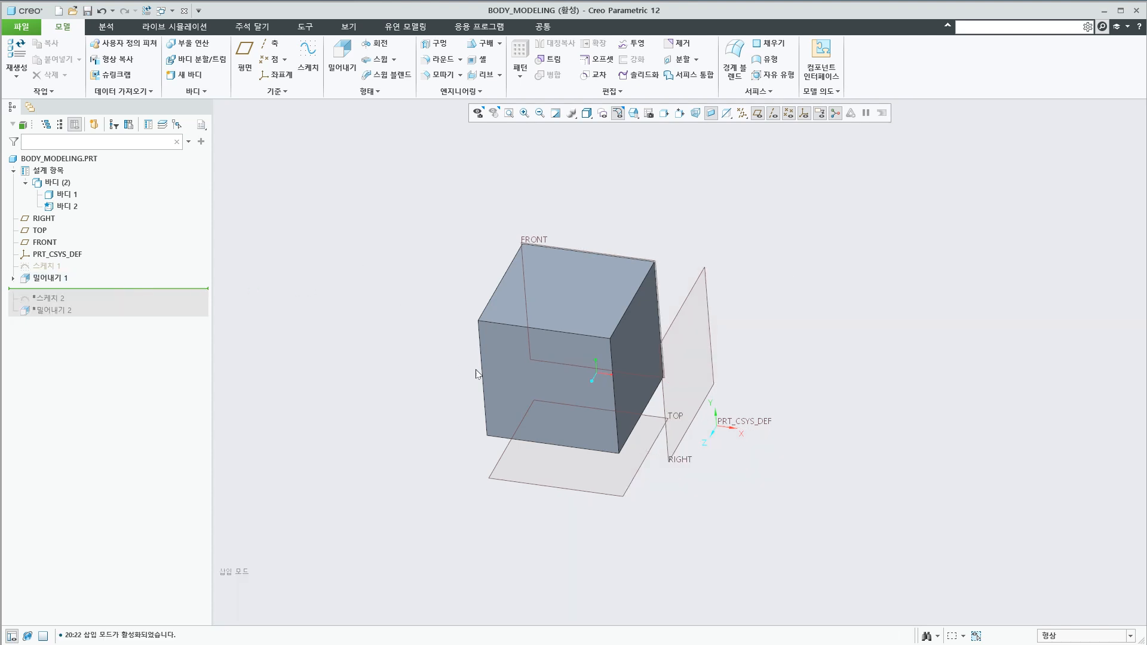
pyautogui.click(543, 379)
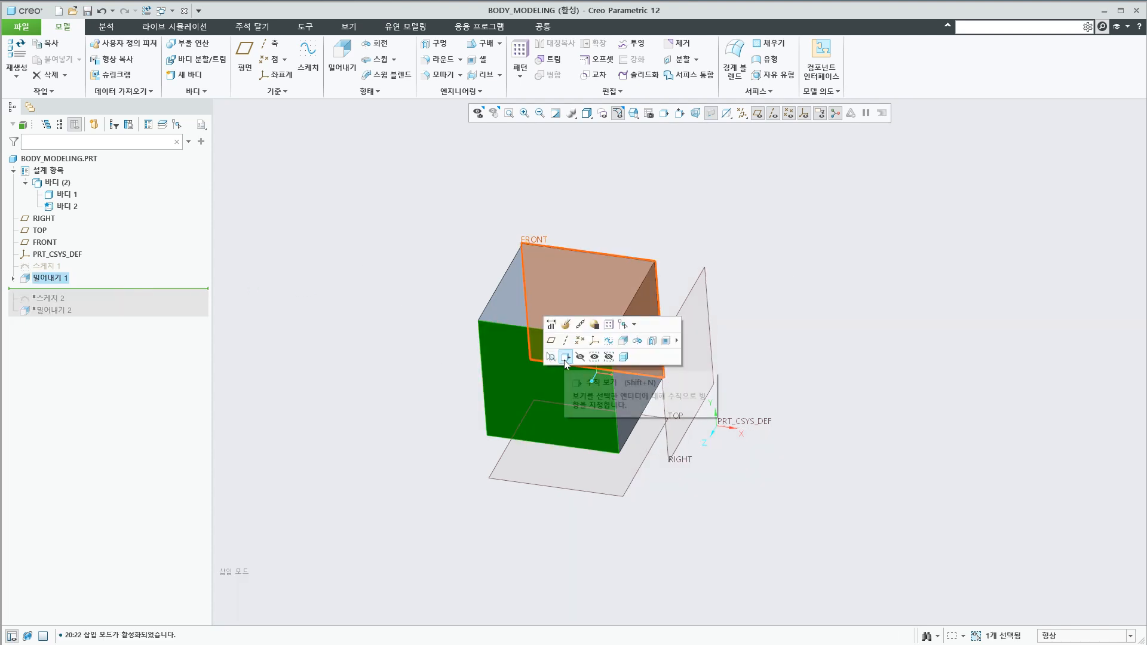
pyautogui.click(460, 375)
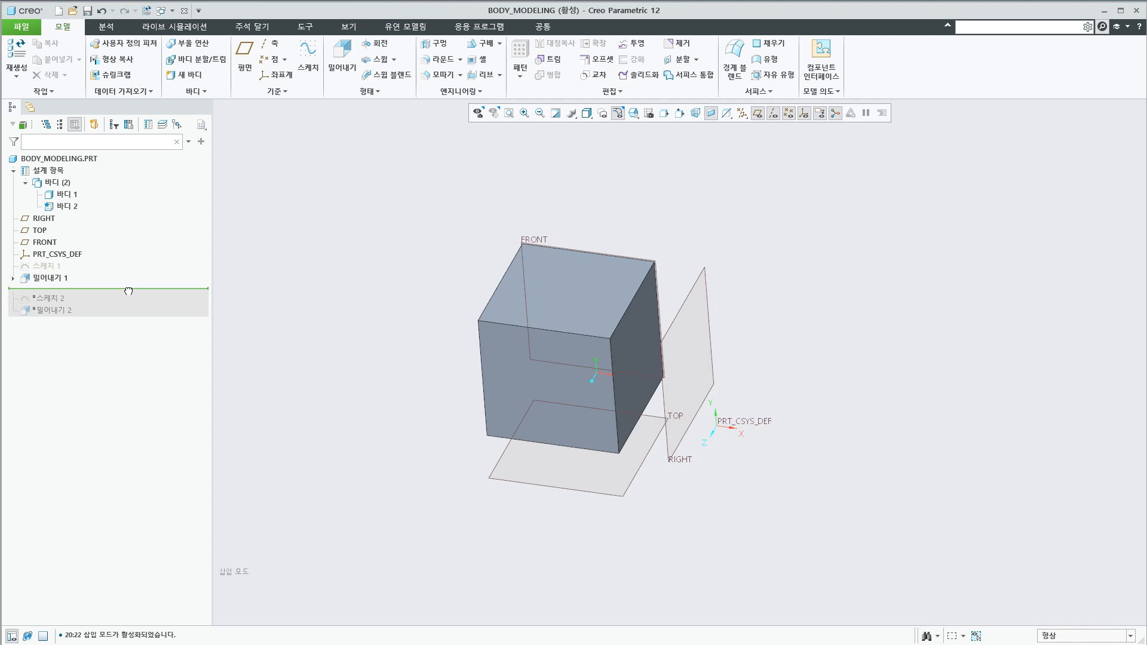
pyautogui.moveTo(128, 291); pyautogui.dragTo(112, 316)
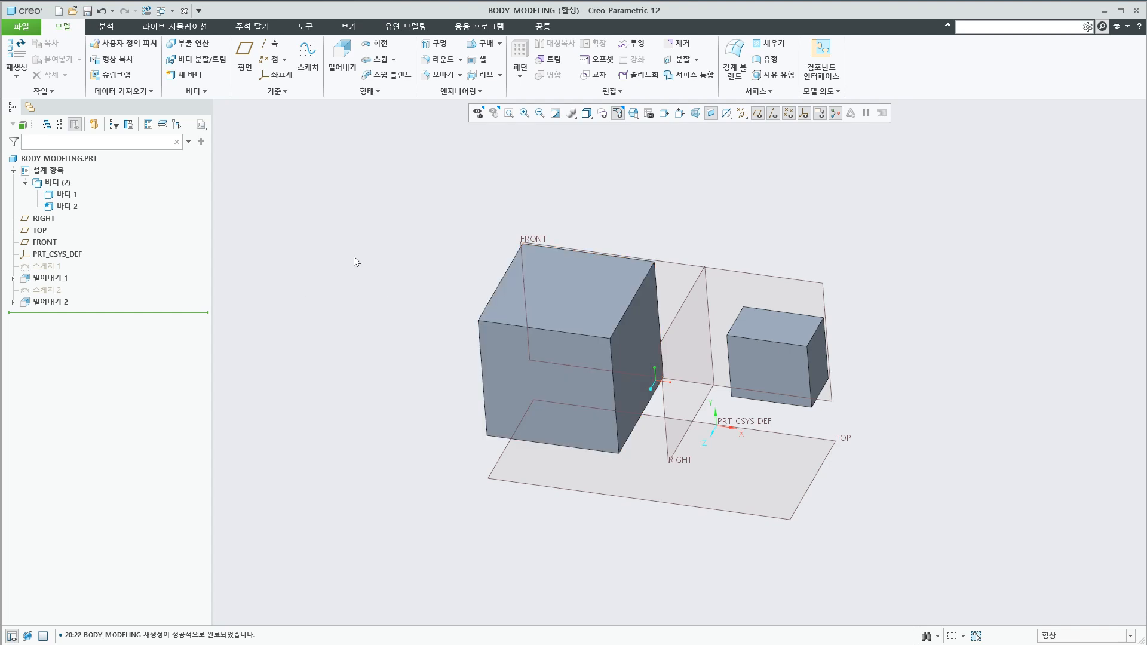
# Remove 바디 1 with the Remove Body feature, comparing the selected and unselected removal options, and undo the removal.
pyautogui.click(204, 93)
pyautogui.click(203, 107)
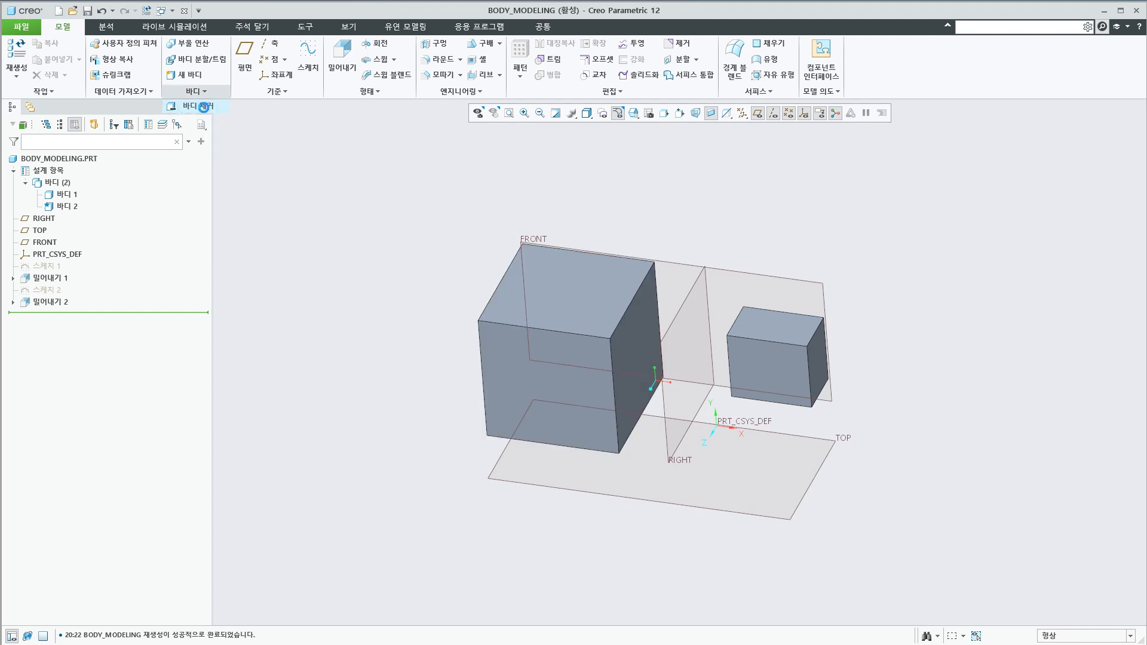
pyautogui.click(525, 361)
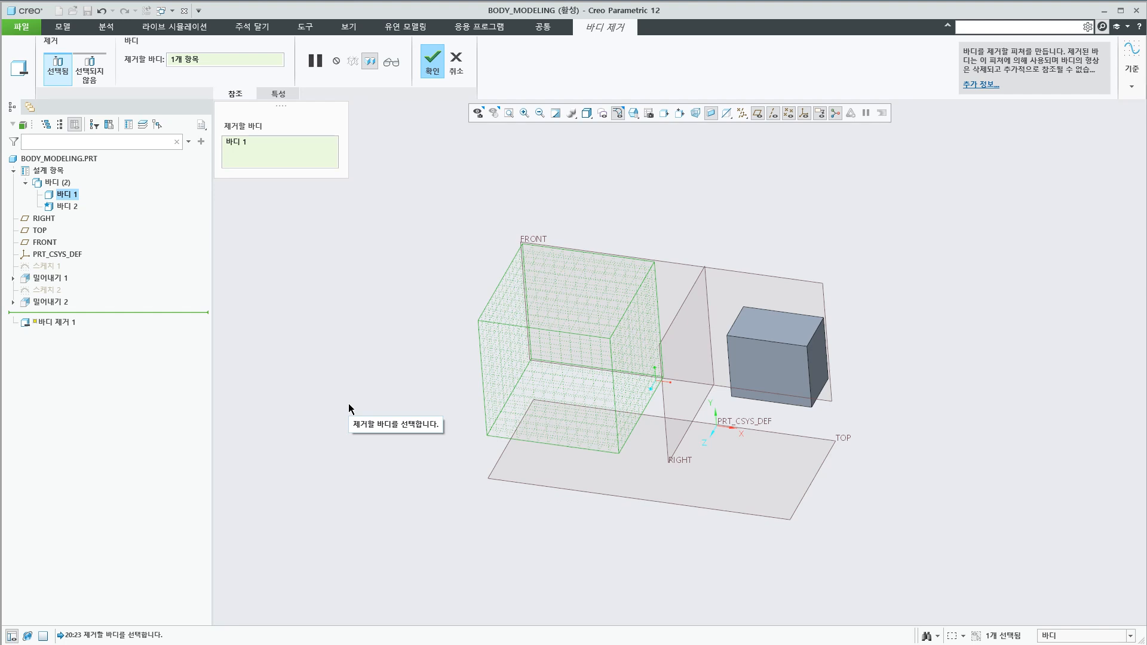
pyautogui.click(91, 73)
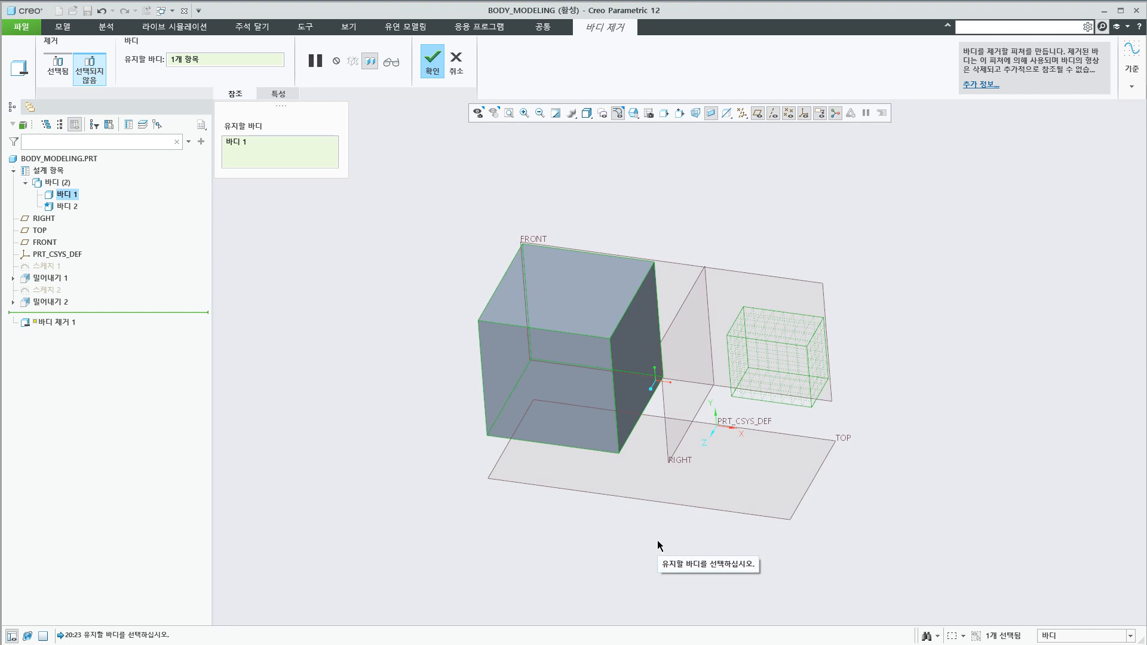
pyautogui.click(58, 70)
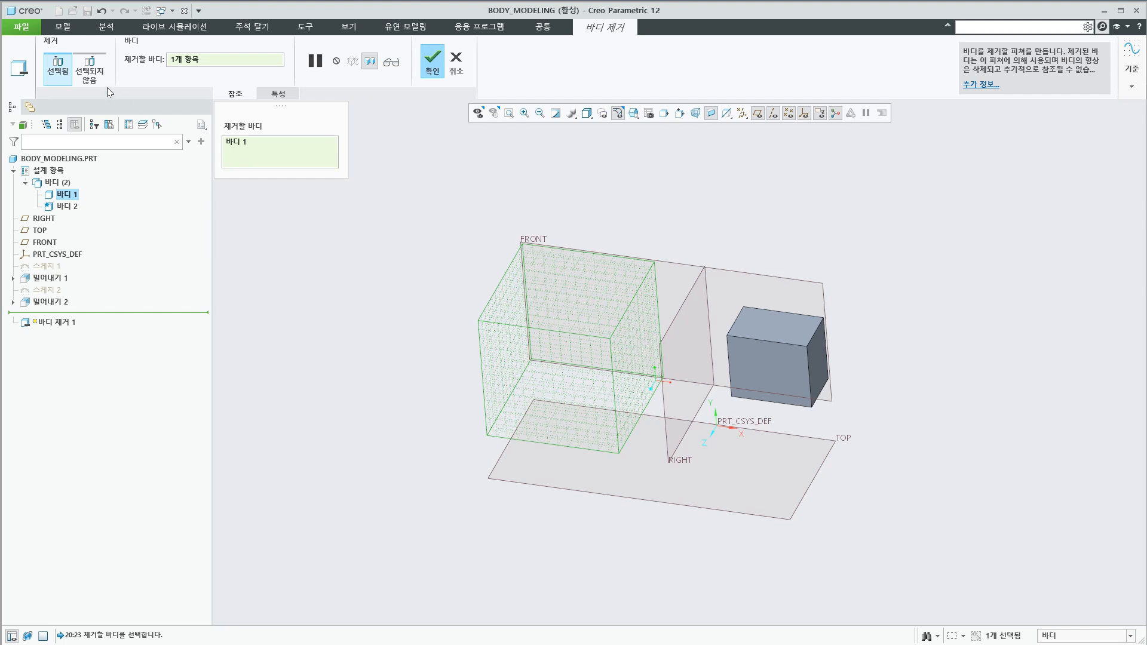
pyautogui.click(88, 72)
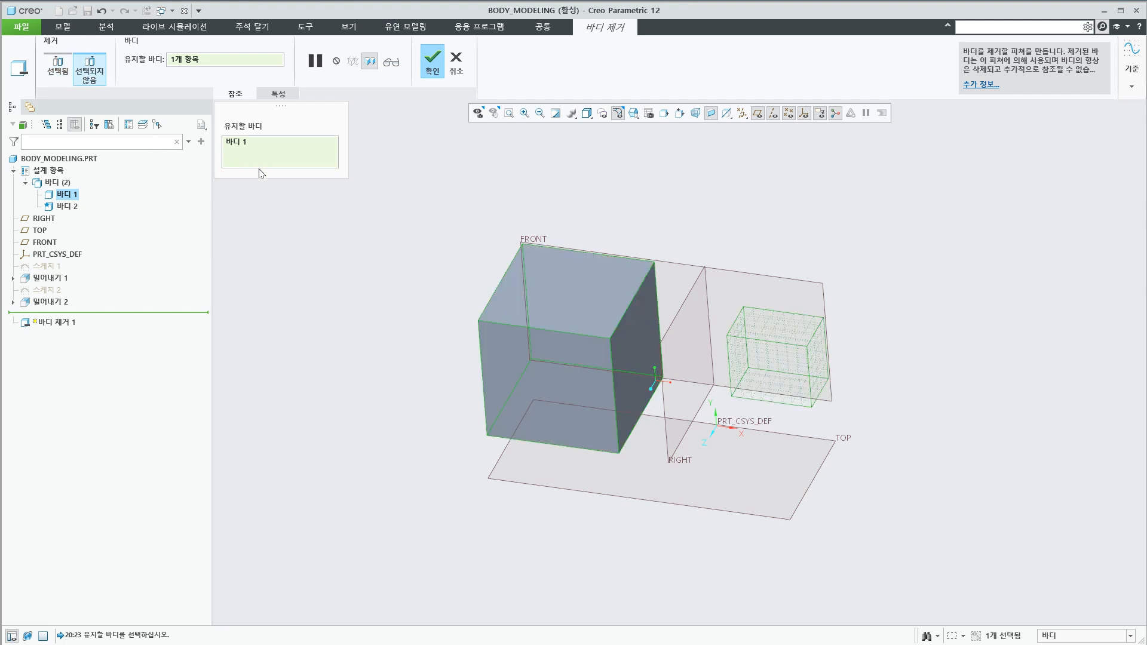
pyautogui.click(58, 66)
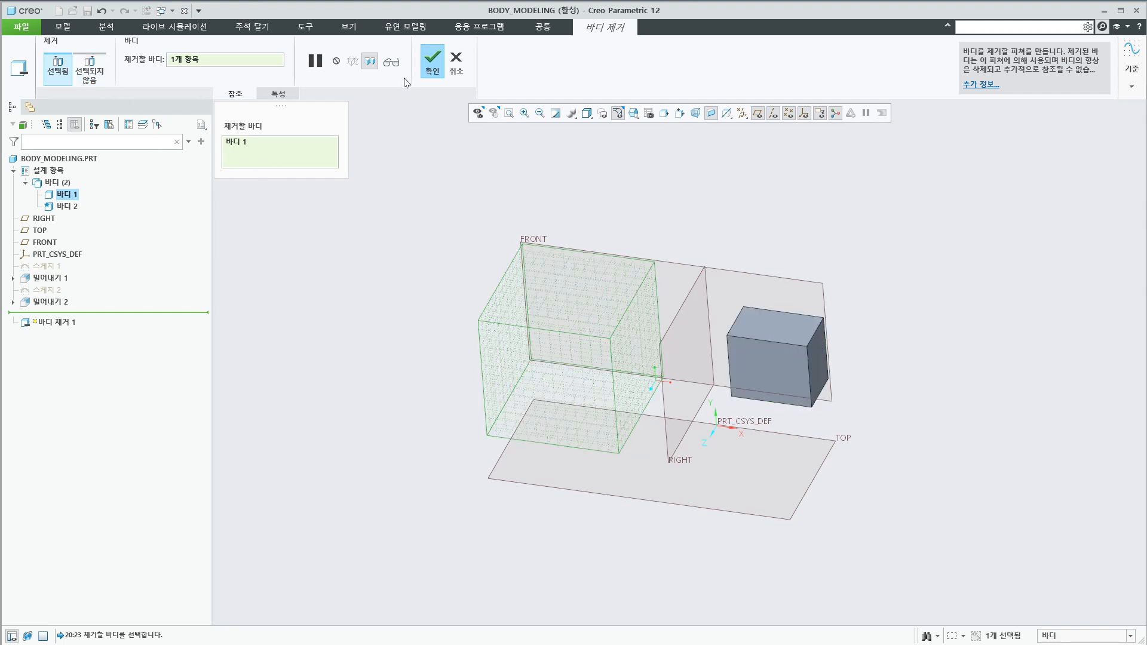
pyautogui.click(432, 67)
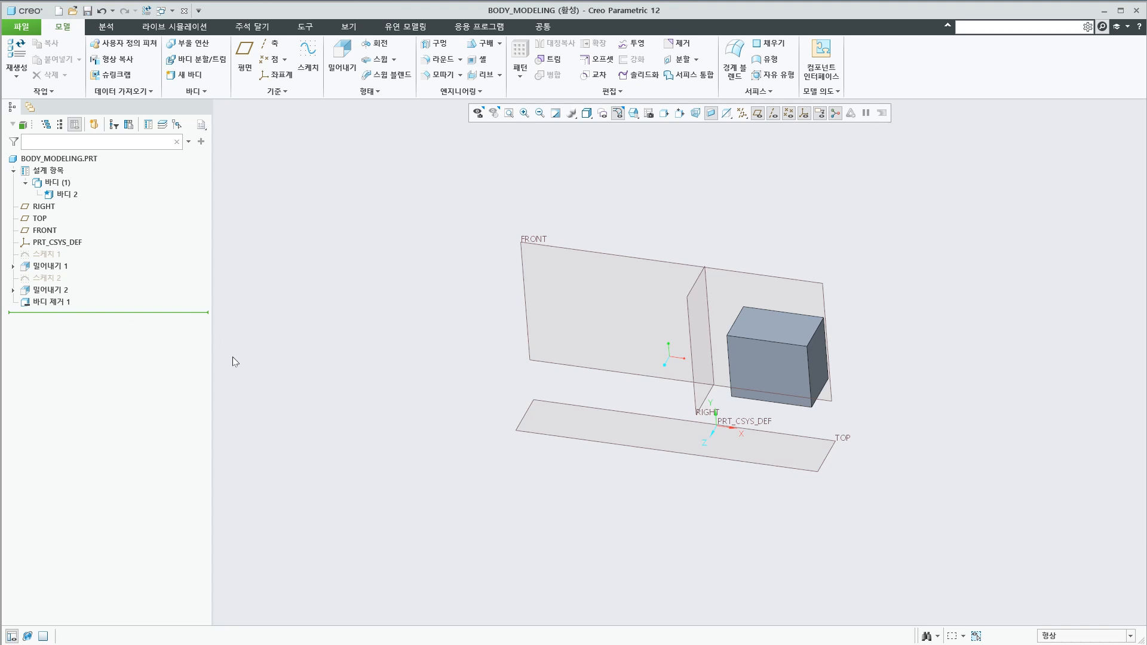
pyautogui.hotkey('ctrl', 'z')
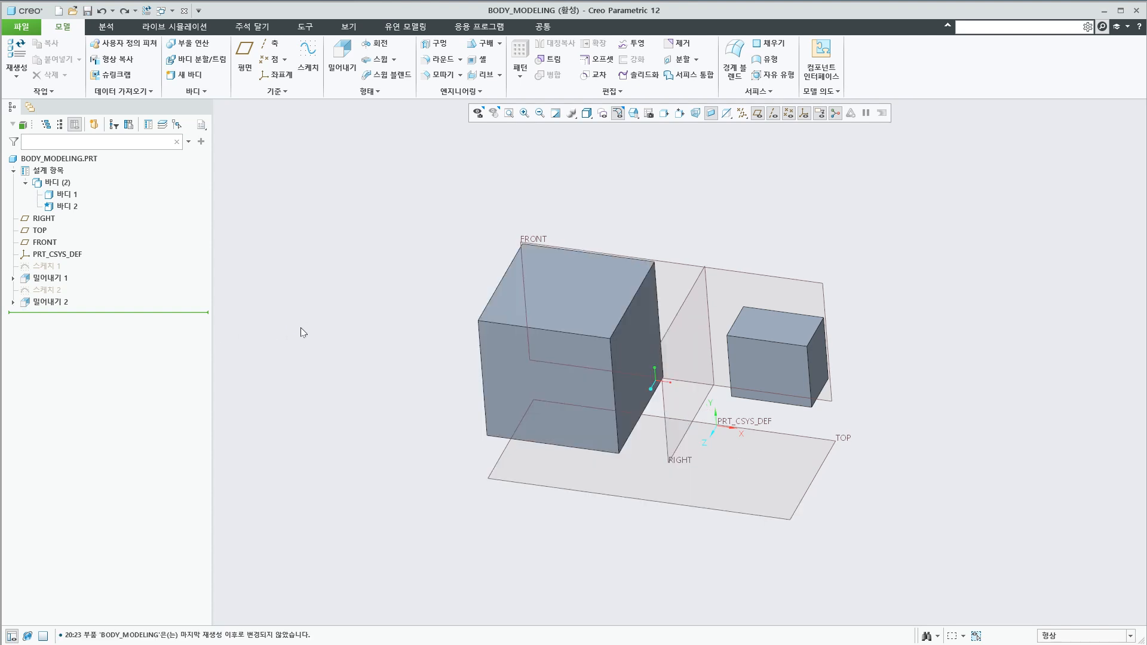
# Highlight the extrusion 밀어내기 1 and 바디 1 in the model tree to compare them, and clear the selection.
pyautogui.click(65, 280)
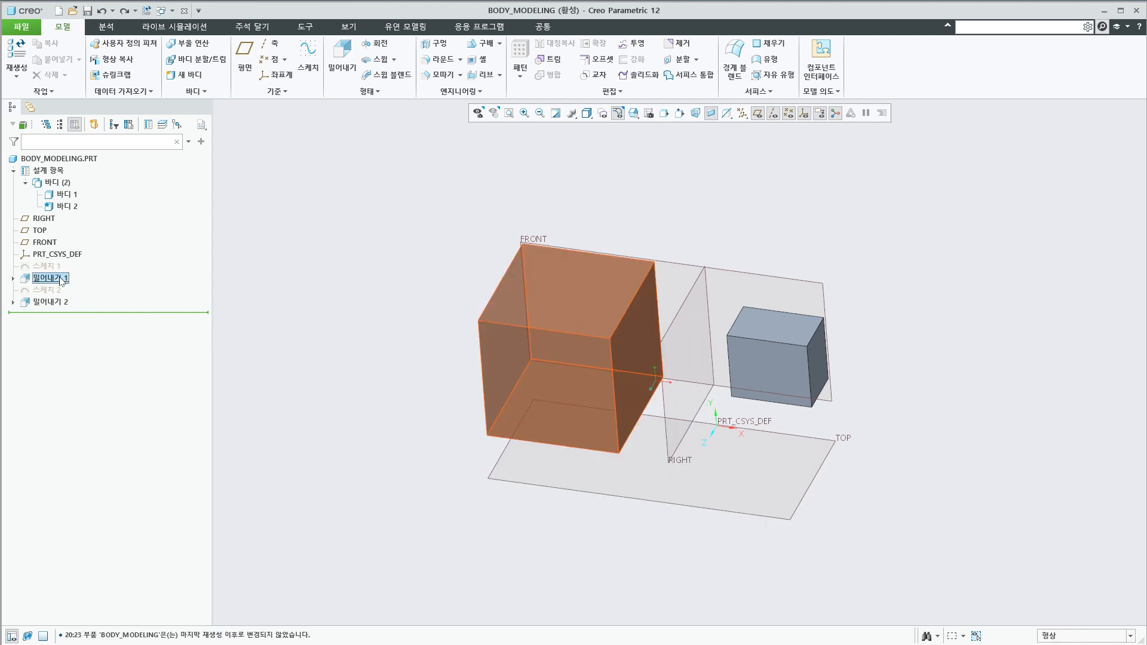
pyautogui.click(291, 292)
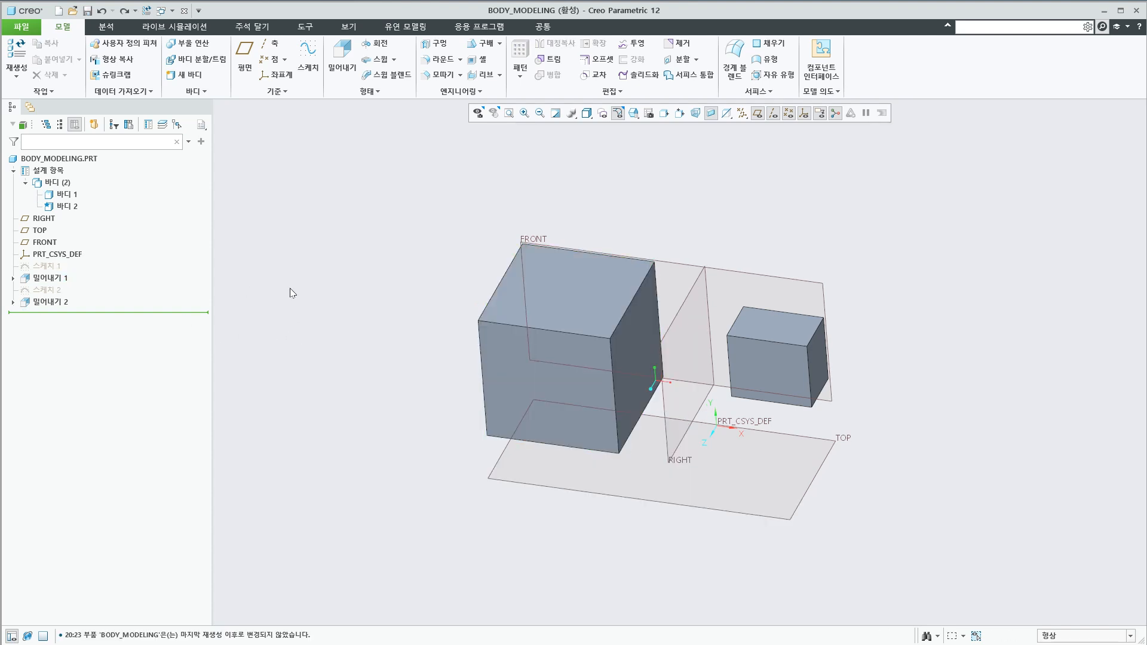
pyautogui.click(67, 196)
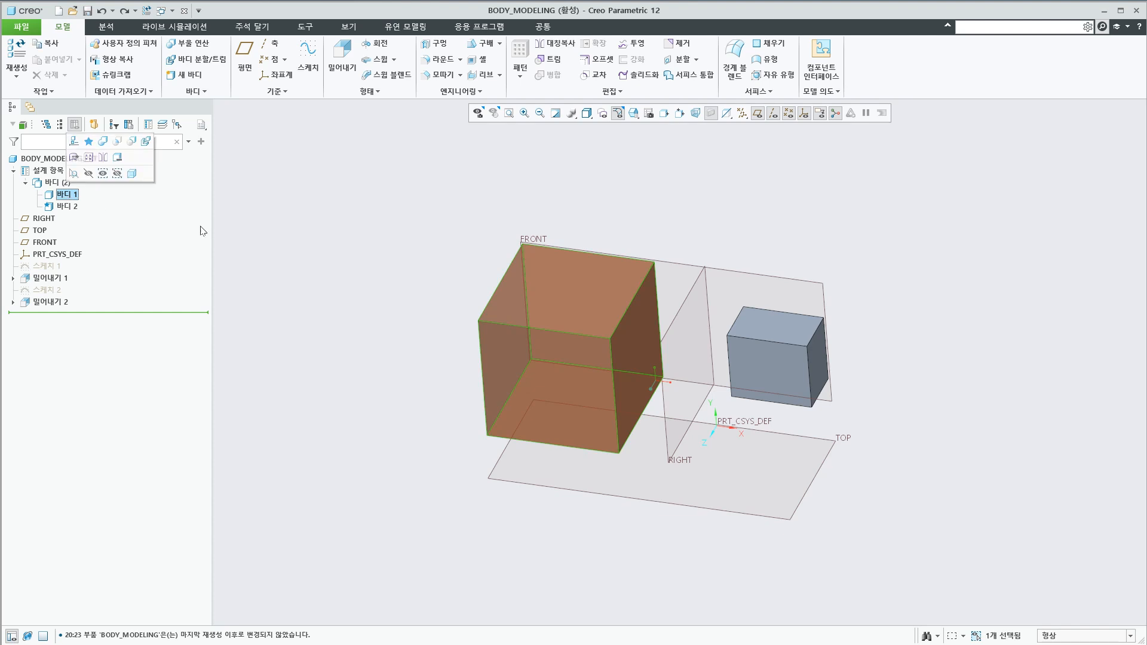
pyautogui.click(311, 278)
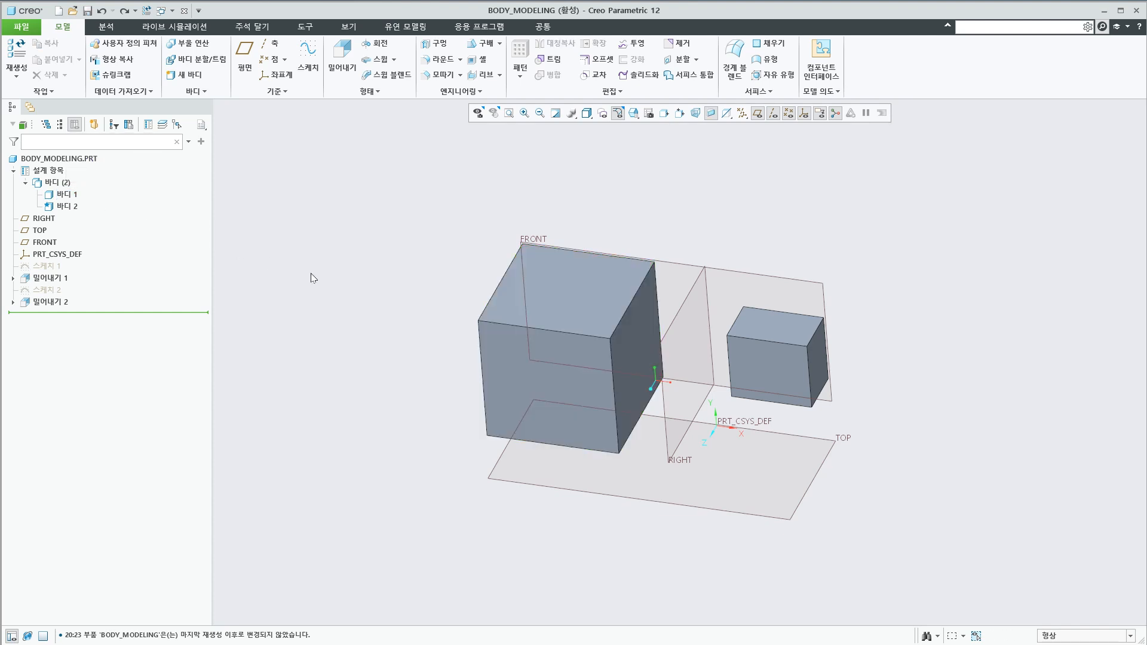
# Look up the Remove Body command and the New Body dialog, closing both without applying anything.
pyautogui.click(194, 91)
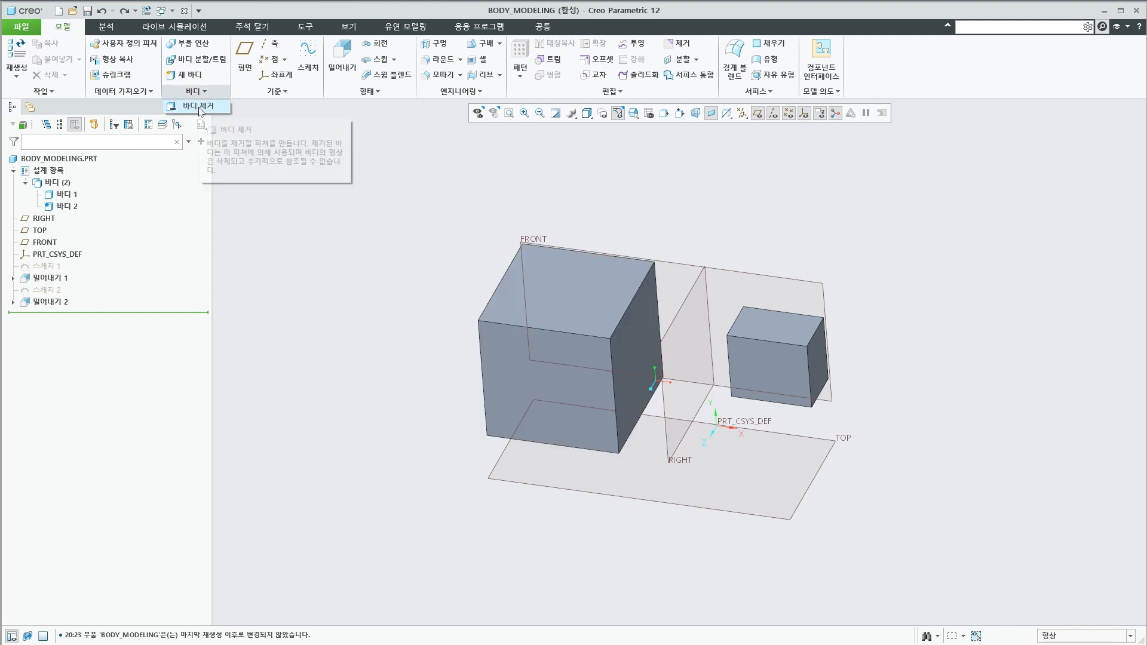
pyautogui.click(372, 355)
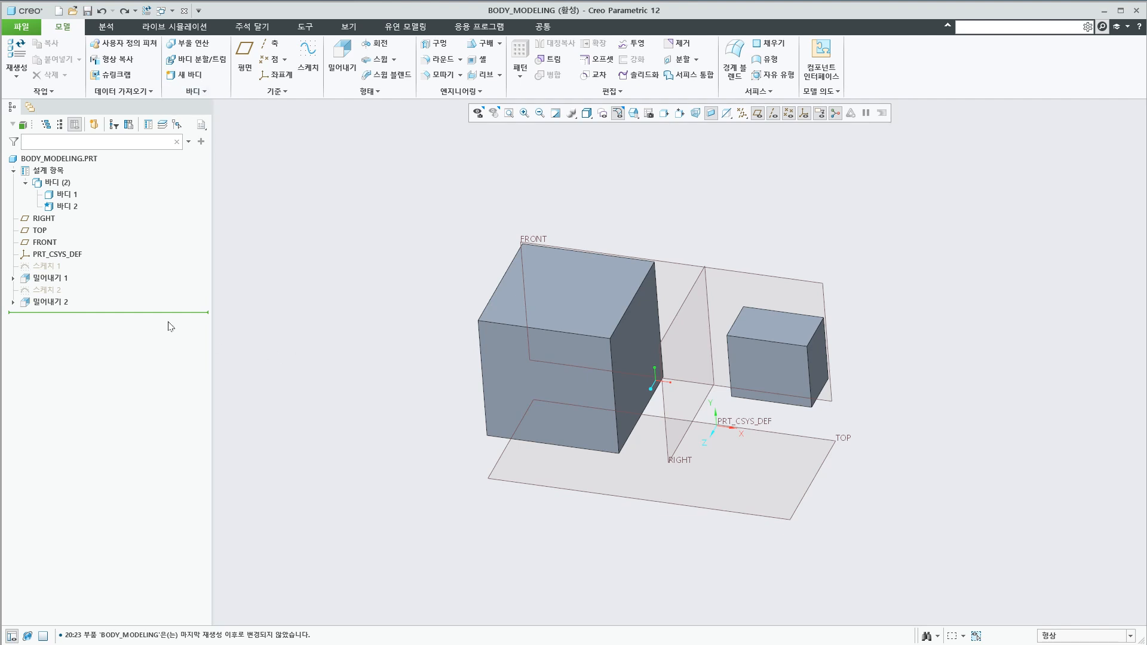
pyautogui.click(111, 383)
pyautogui.click(186, 74)
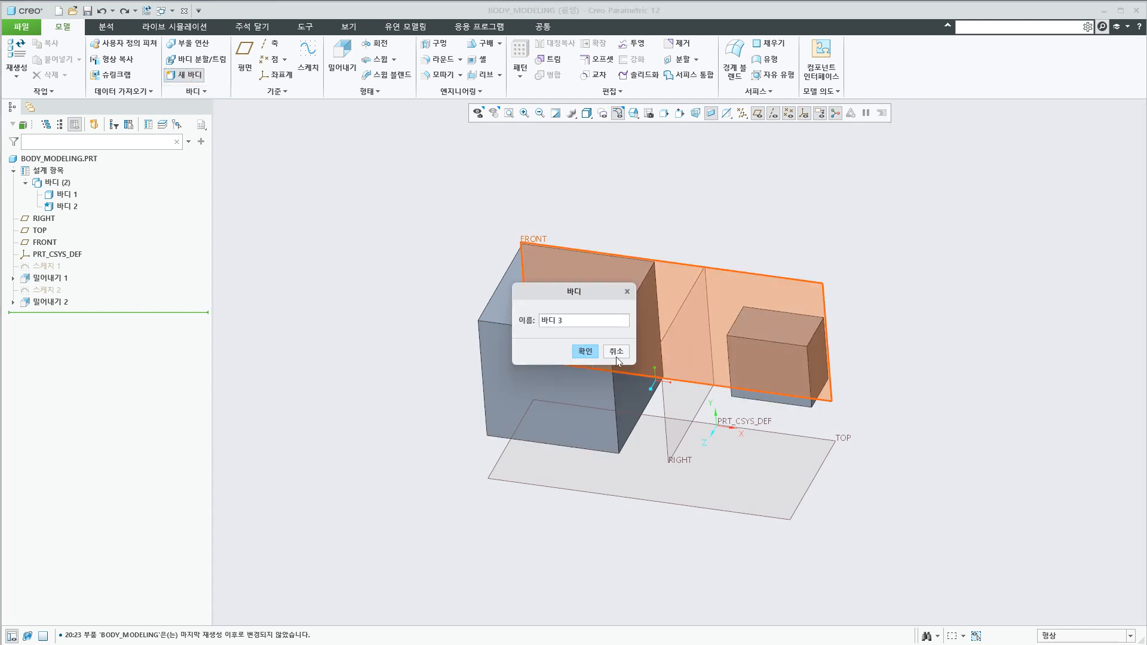
pyautogui.click(585, 353)
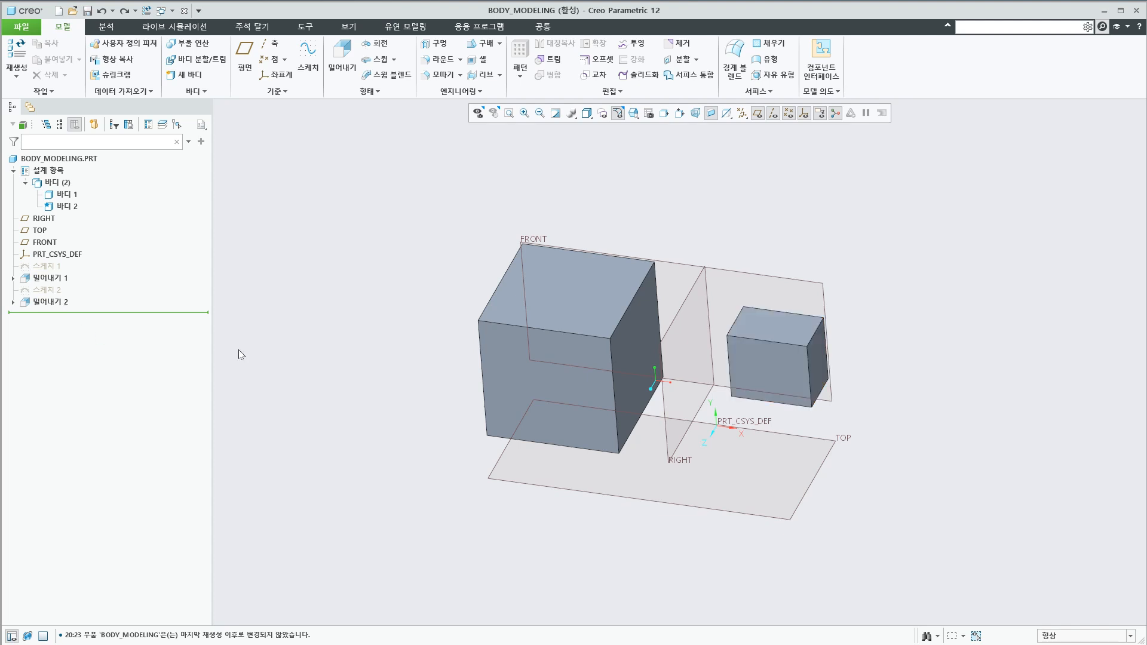
# Sketch a circle on the FRONT plane, beside the small block on the side away from the large block.
pyautogui.click(819, 283)
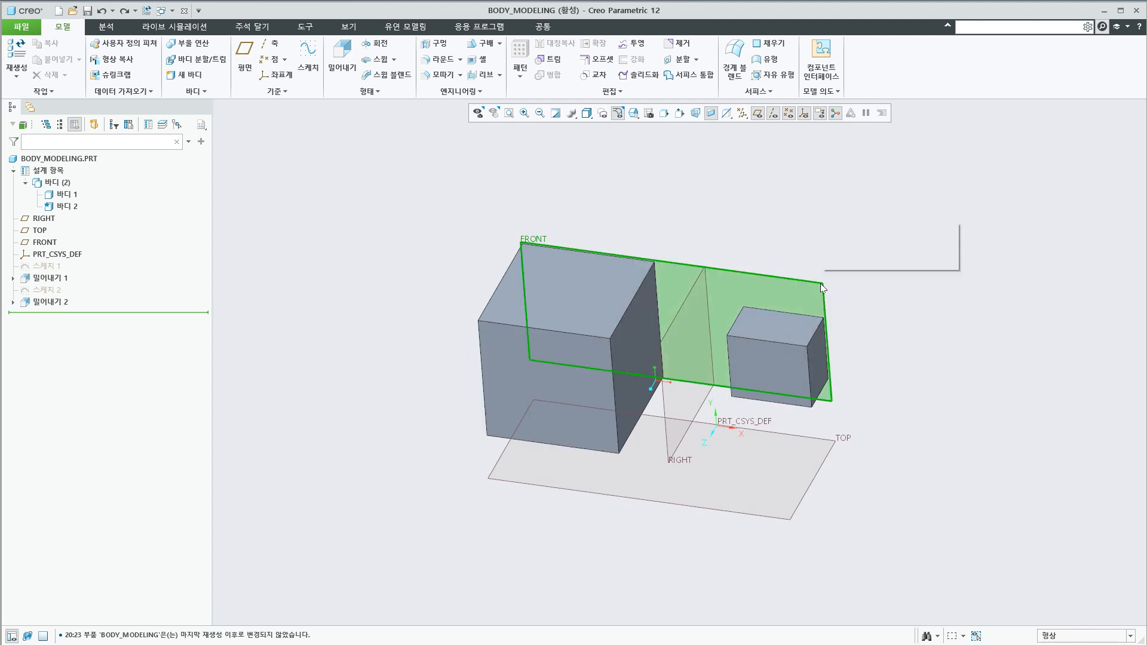
pyautogui.click(832, 246)
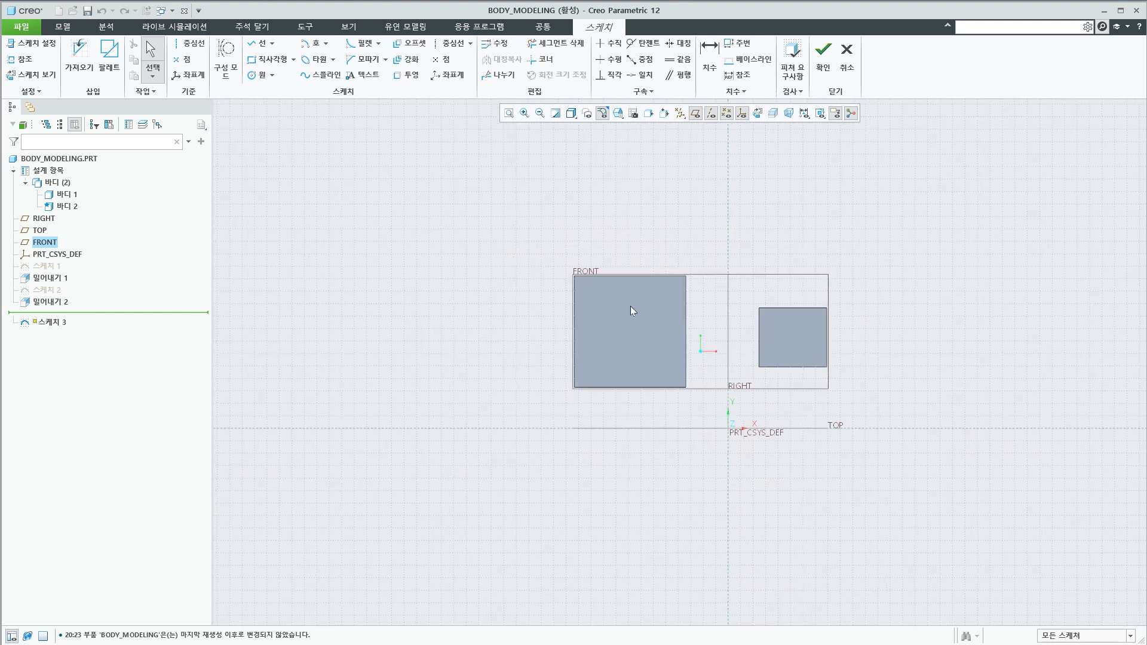
pyautogui.click(255, 75)
pyautogui.click(921, 338)
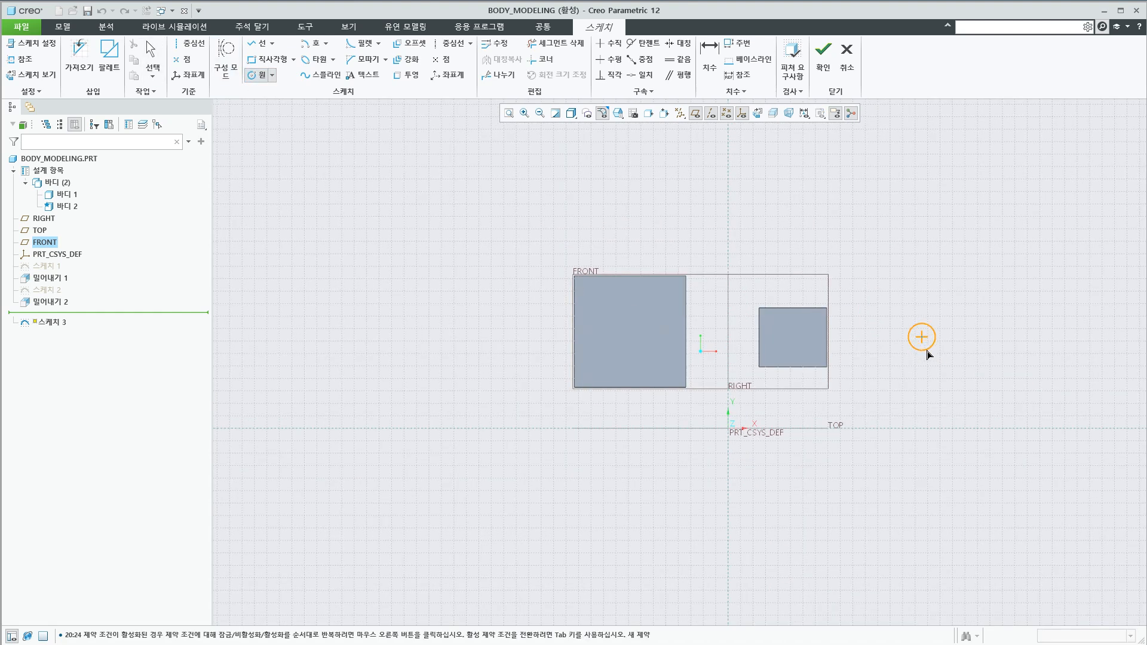
pyautogui.click(930, 365)
pyautogui.click(829, 68)
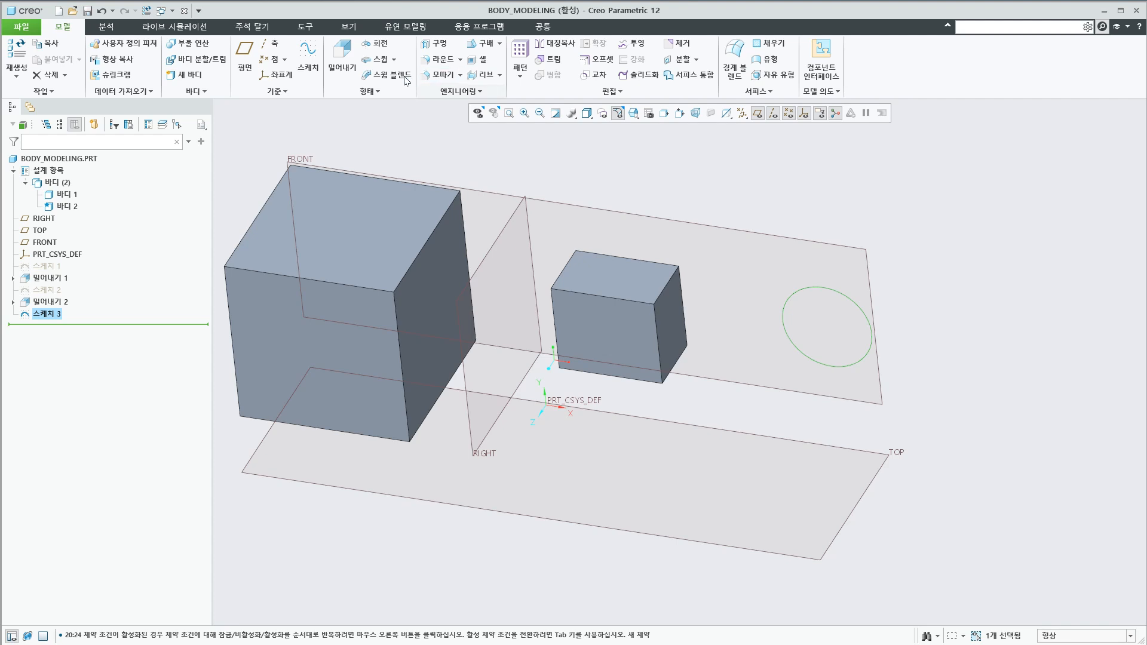
# Extrude the circle sketch 스케치 3 to a depth of 47.01 as a new separate body.
pyautogui.click(346, 66)
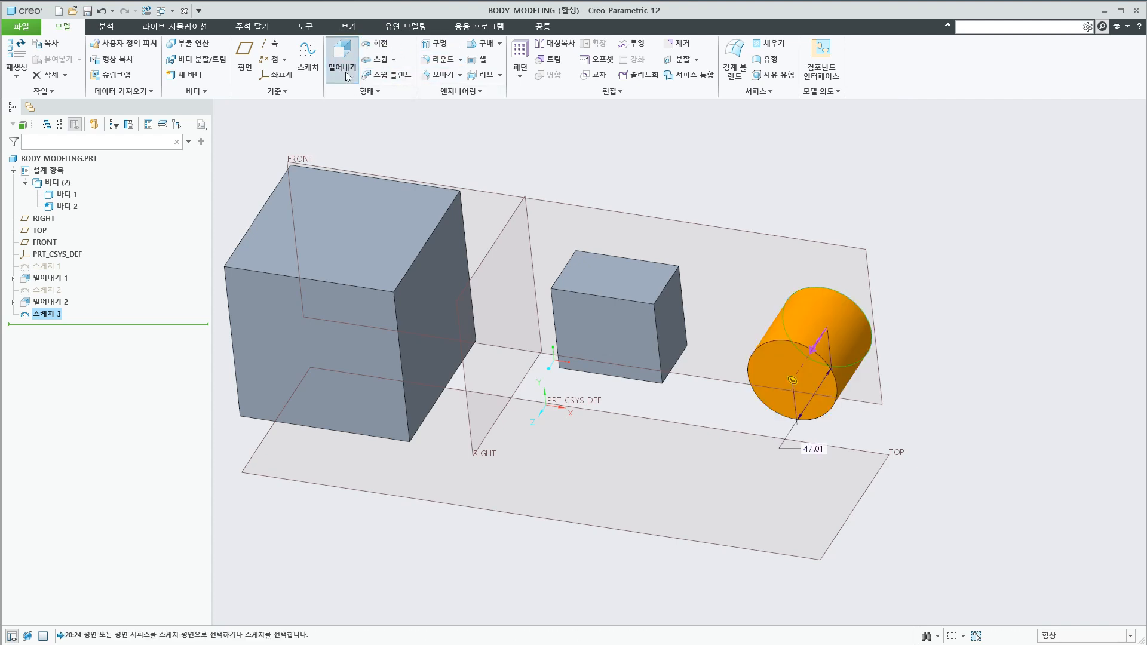
pyautogui.click(330, 92)
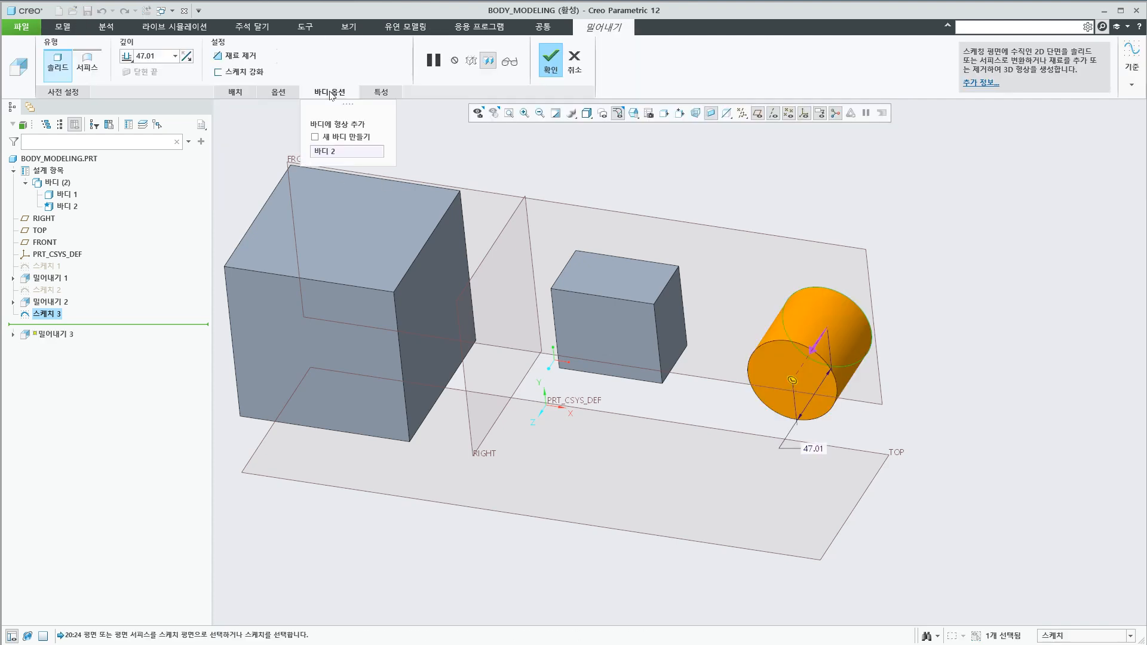
pyautogui.click(331, 135)
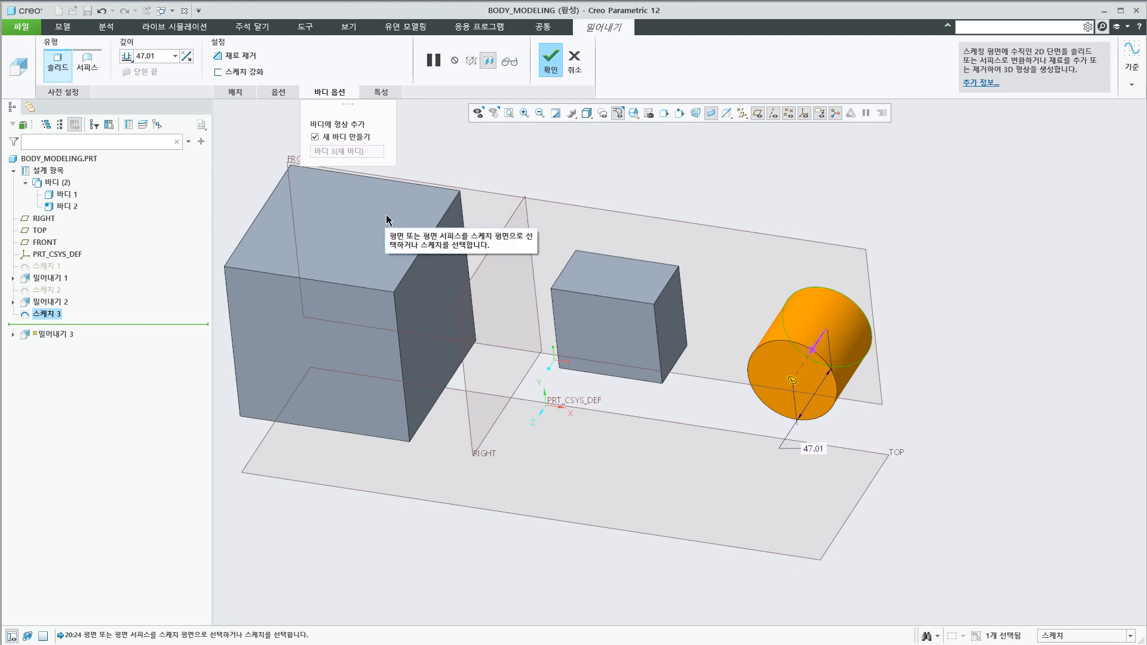
pyautogui.click(551, 65)
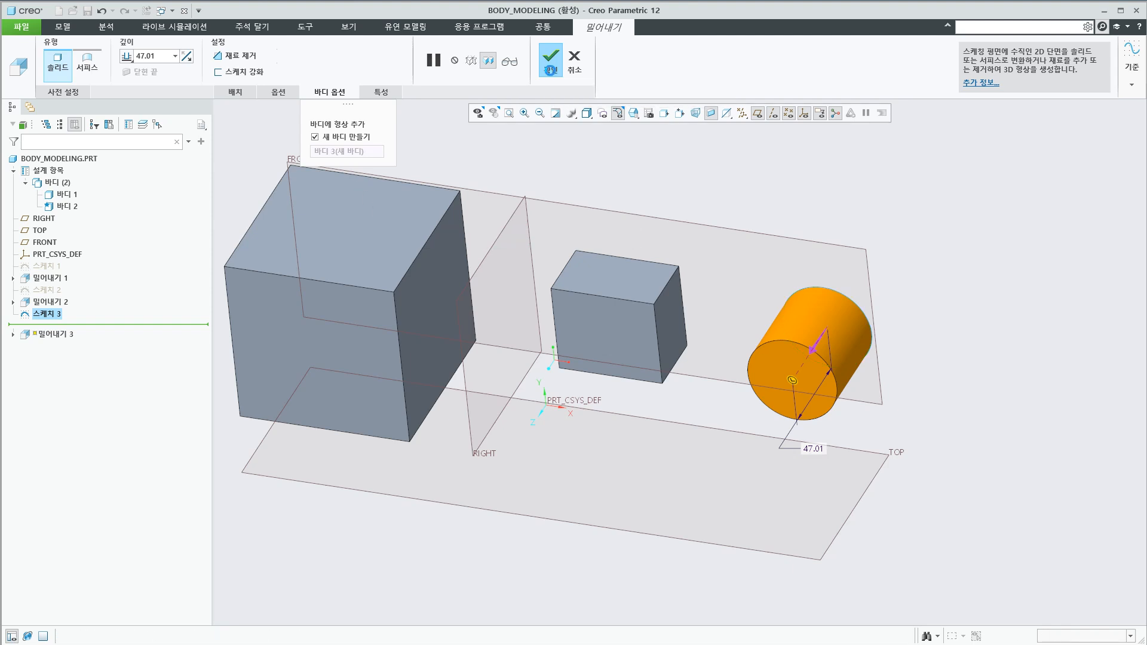
# Highlight the bodies in the model tree, ending with 바디 3, to identify their solids, and clear the selection.
pyautogui.click(66, 195)
pyautogui.click(68, 207)
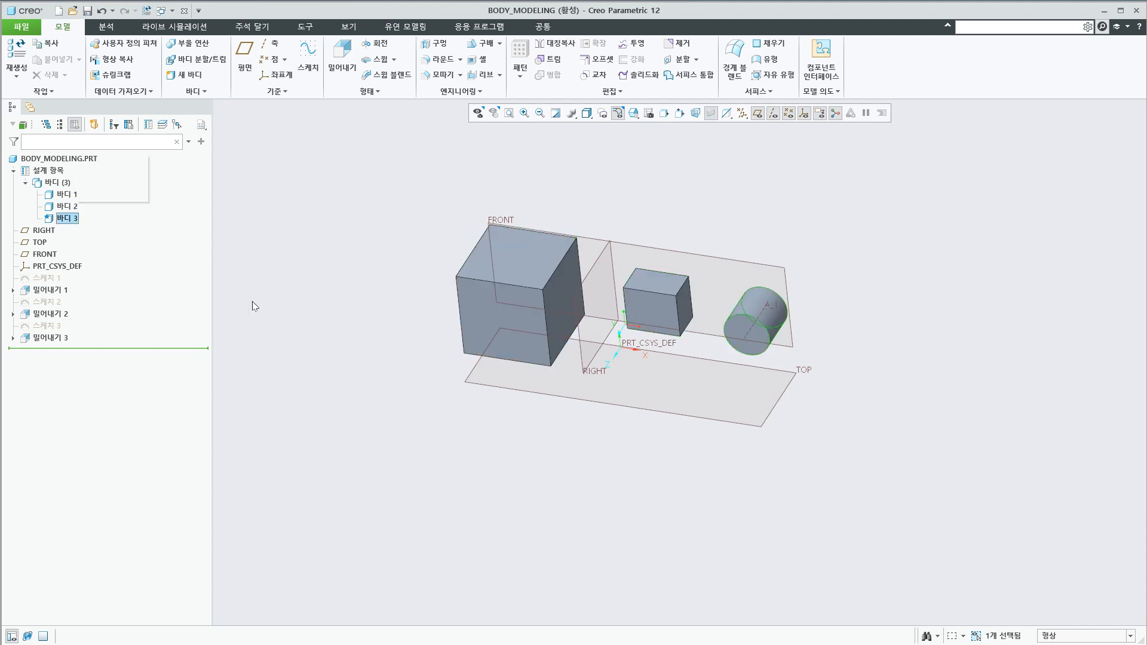
pyautogui.click(388, 380)
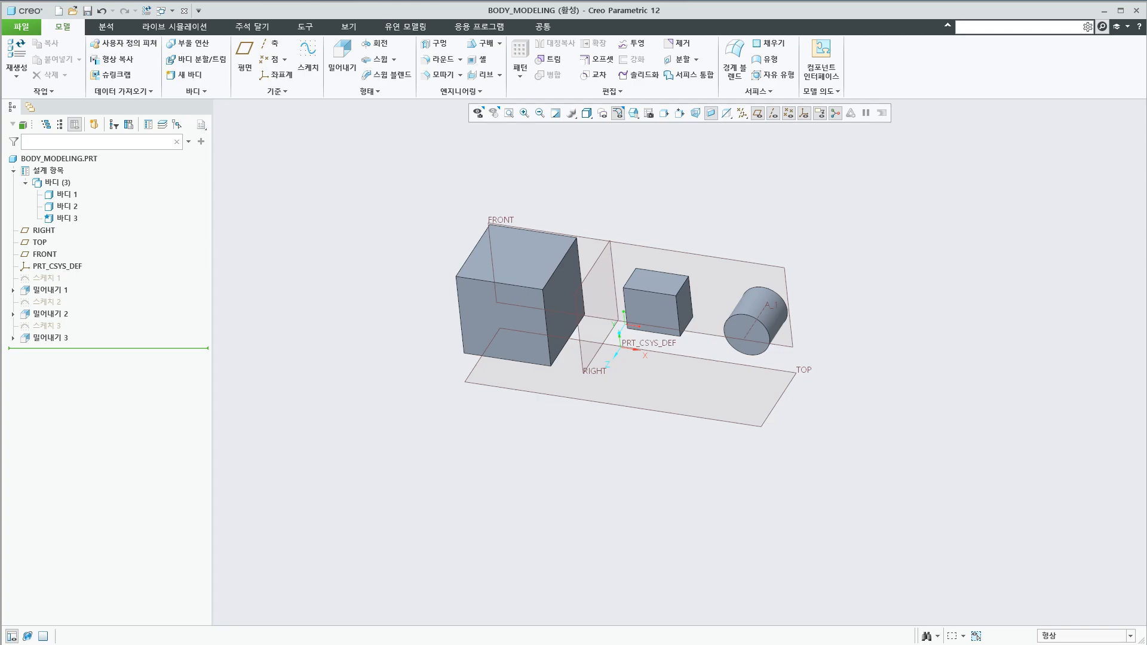
# Switch to PowerPoint to review slide 53 on the body concept, and return to Creo Parametric.
pyautogui.hotkey('alt', 'Tab')
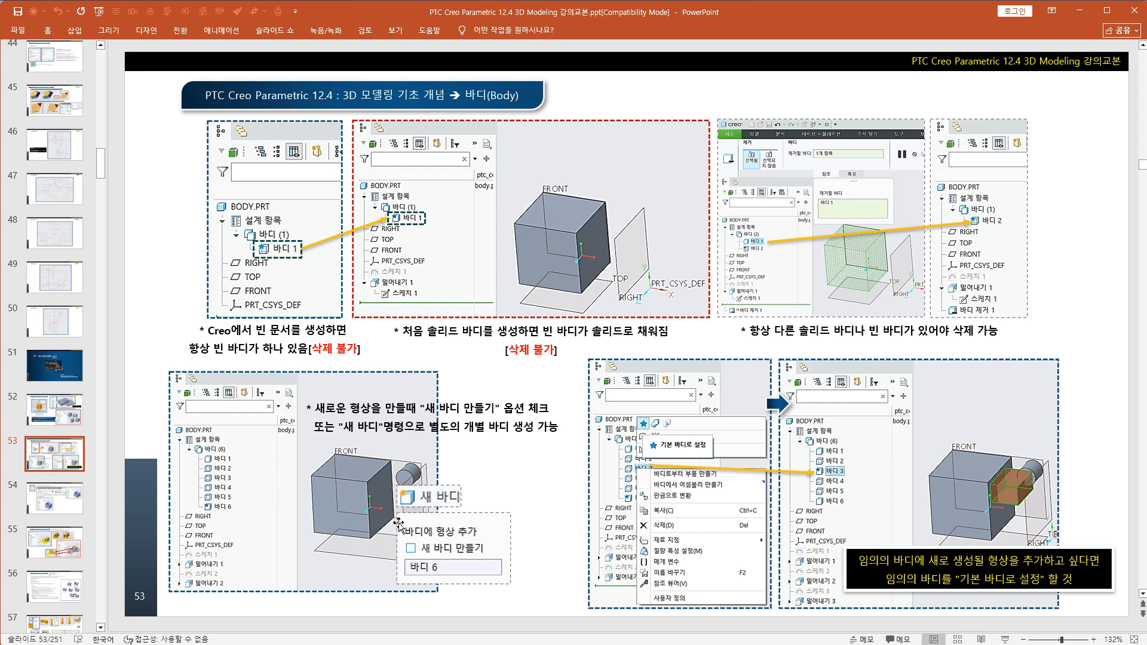
pyautogui.hotkey('alt', 'Tab')
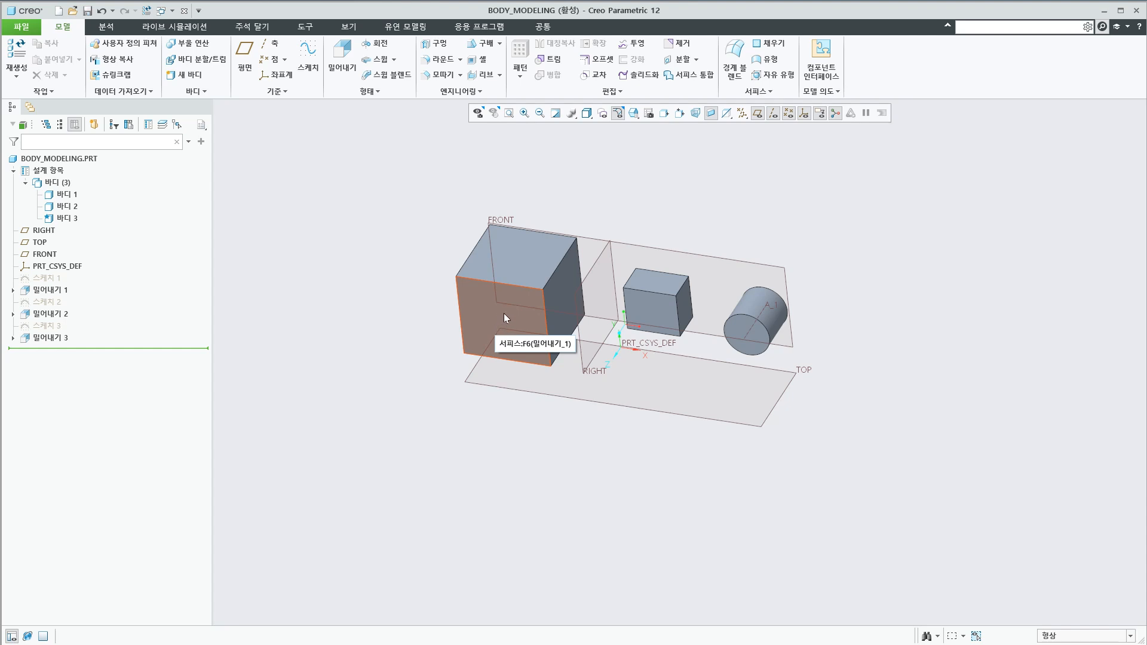
# Set 바디 1 as the default body, and check it against 바디 3 in the model tree.
pyautogui.scroll(1, 527, 284)
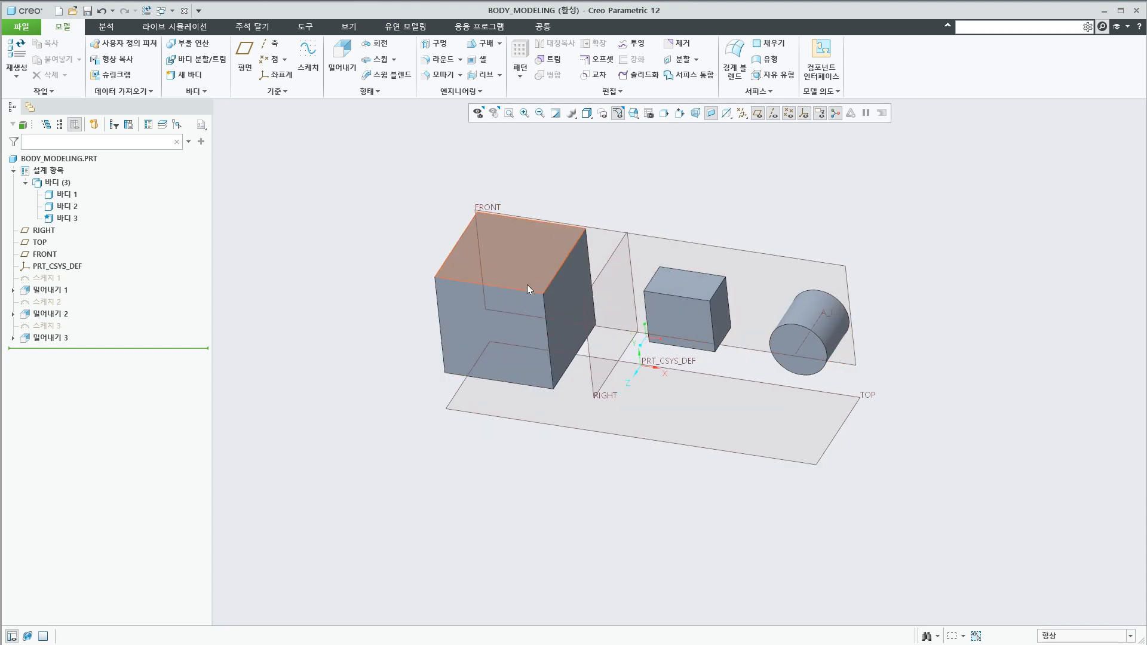
pyautogui.click(71, 196)
pyautogui.rightClick(70, 196)
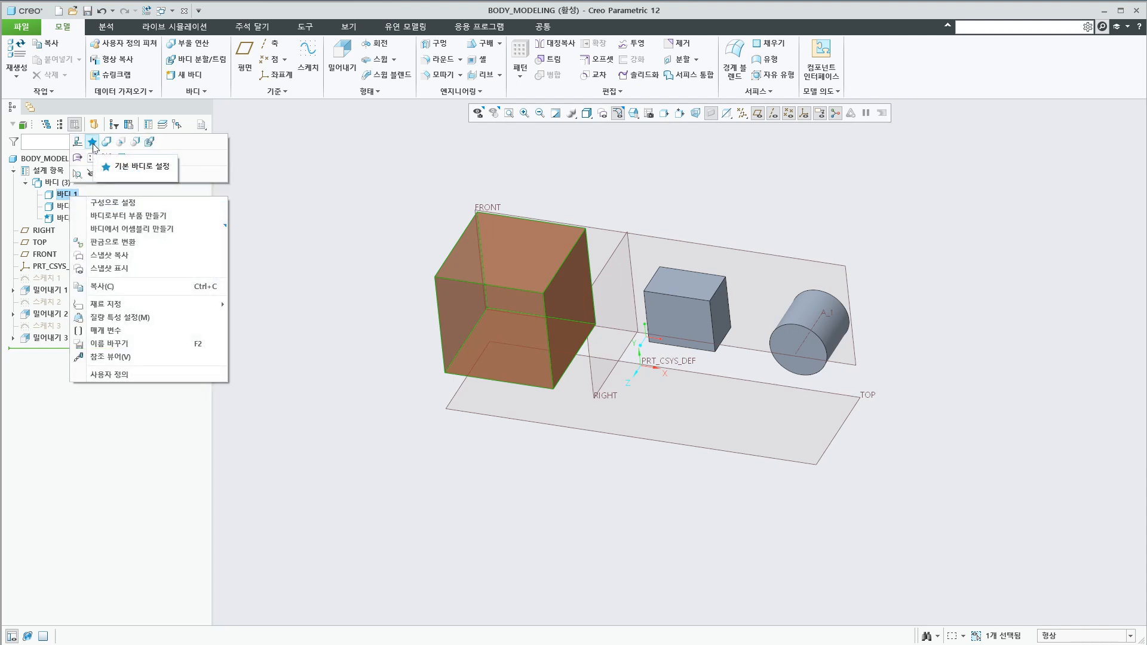
pyautogui.click(92, 143)
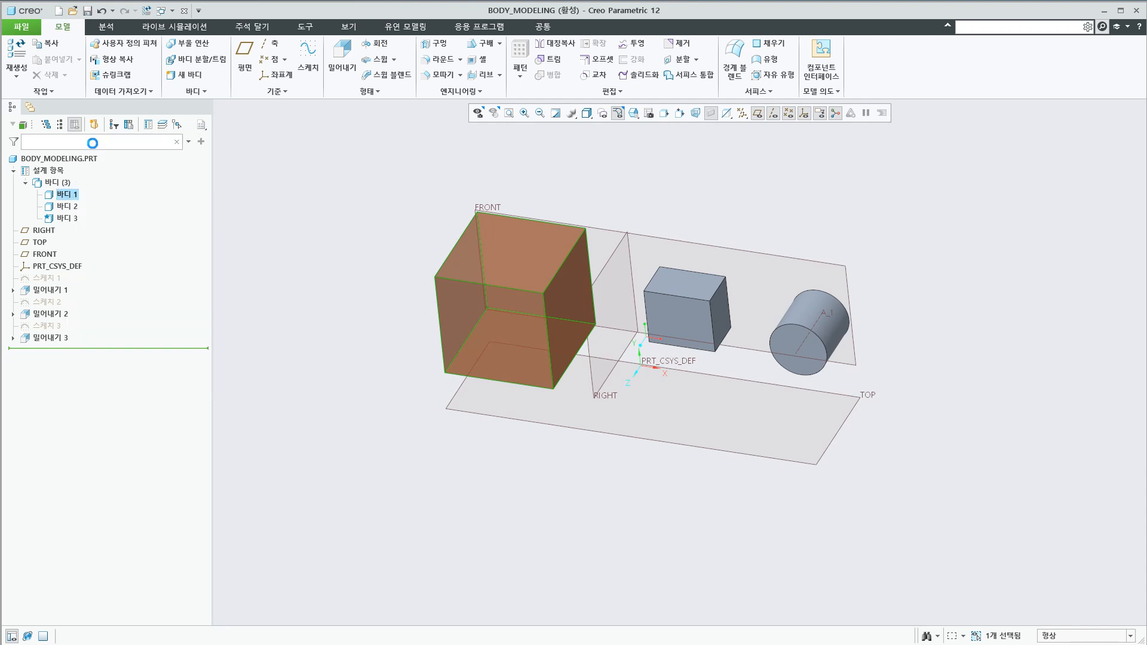
pyautogui.click(69, 197)
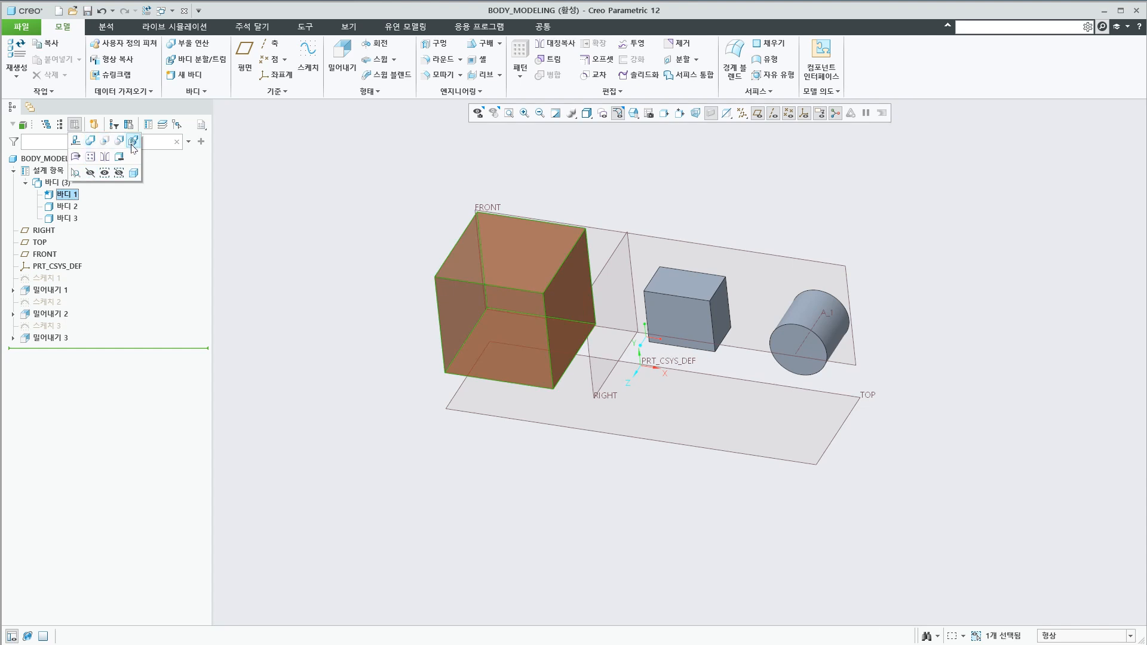
pyautogui.click(67, 218)
pyautogui.click(71, 194)
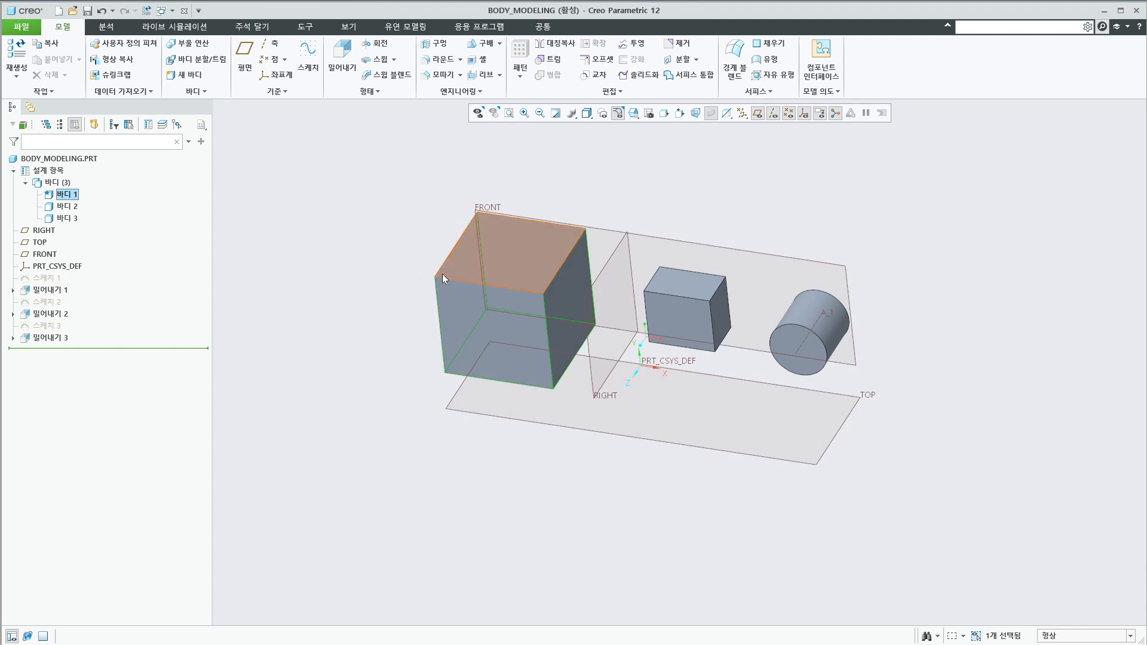
# Sketch a circle near the middle of the large block's front face.
pyautogui.click(458, 302)
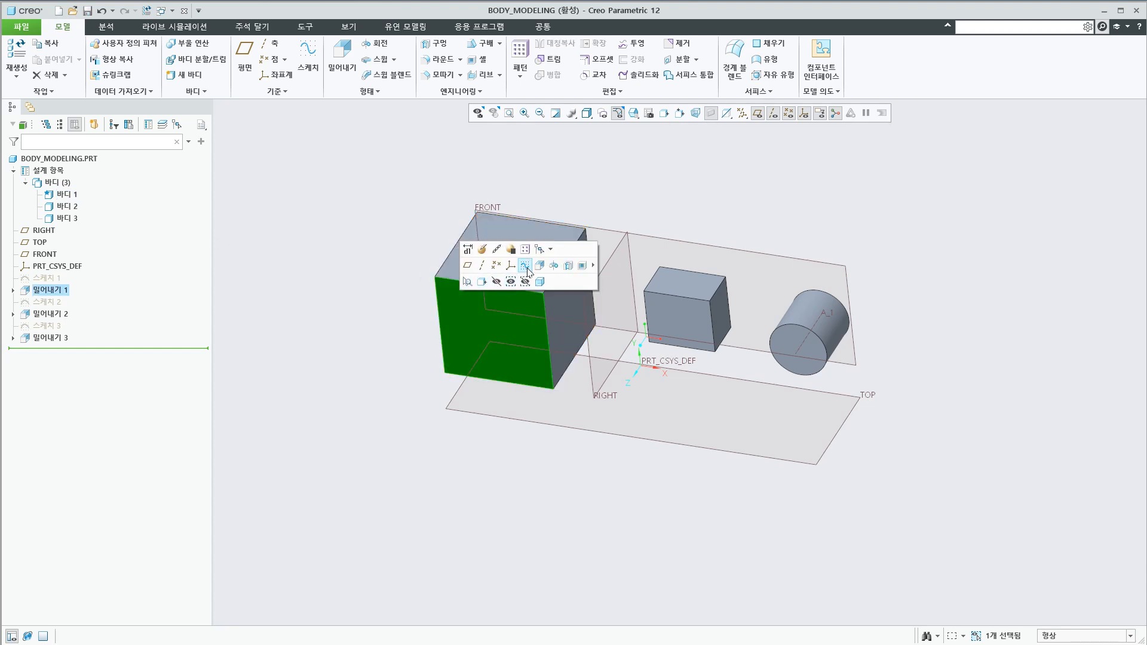
pyautogui.click(540, 281)
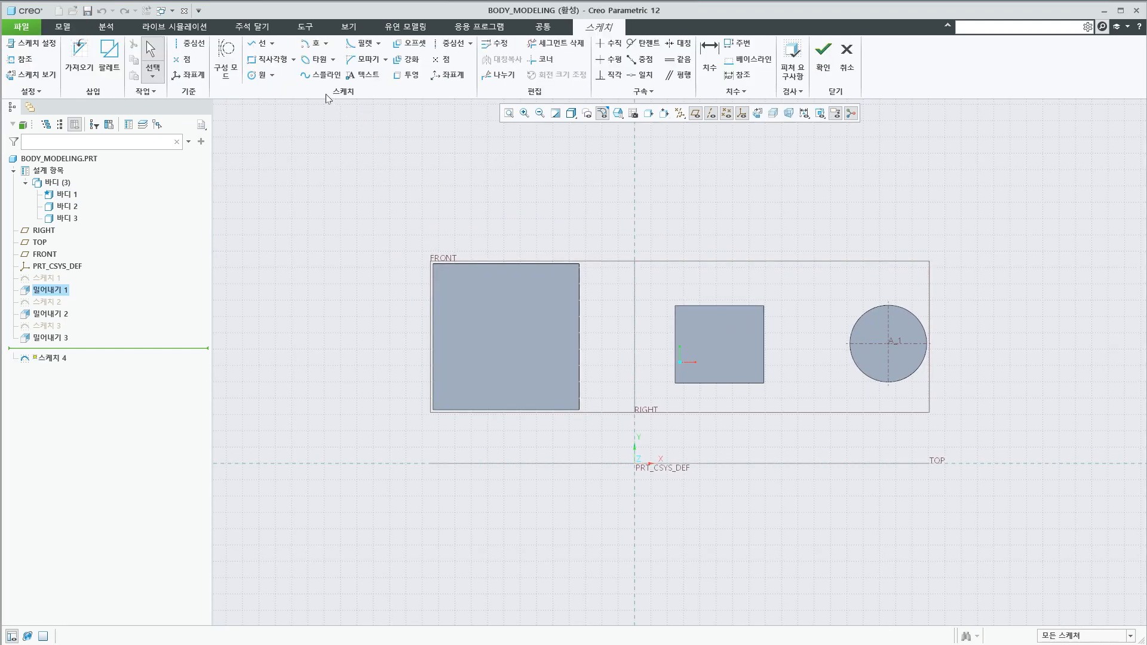
pyautogui.click(257, 77)
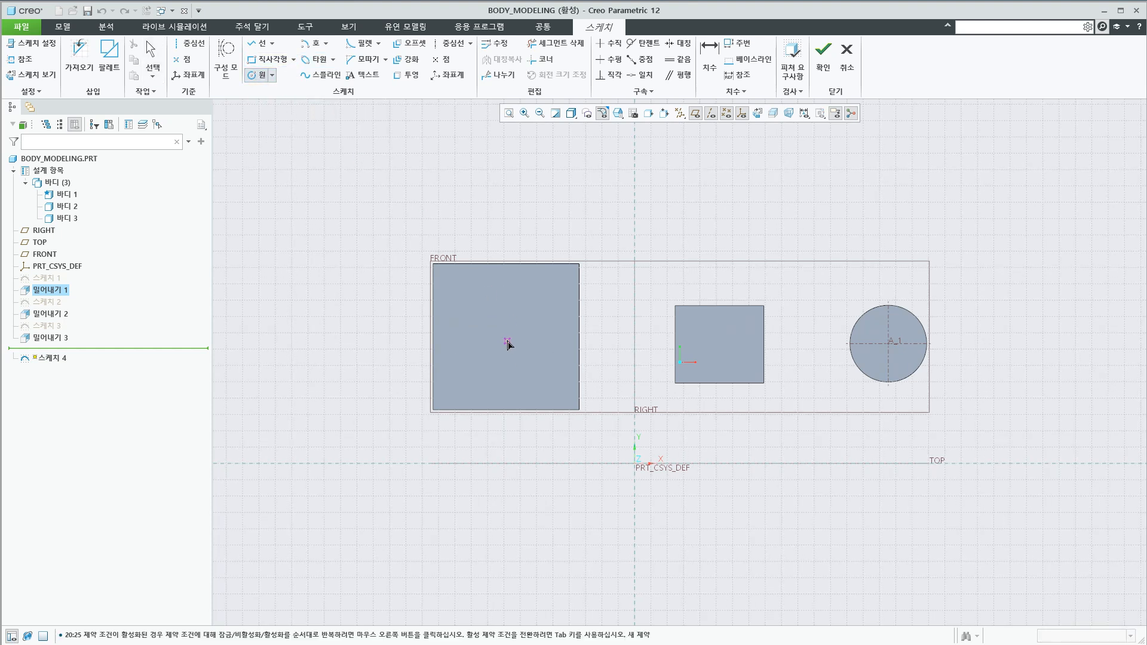
pyautogui.click(525, 356)
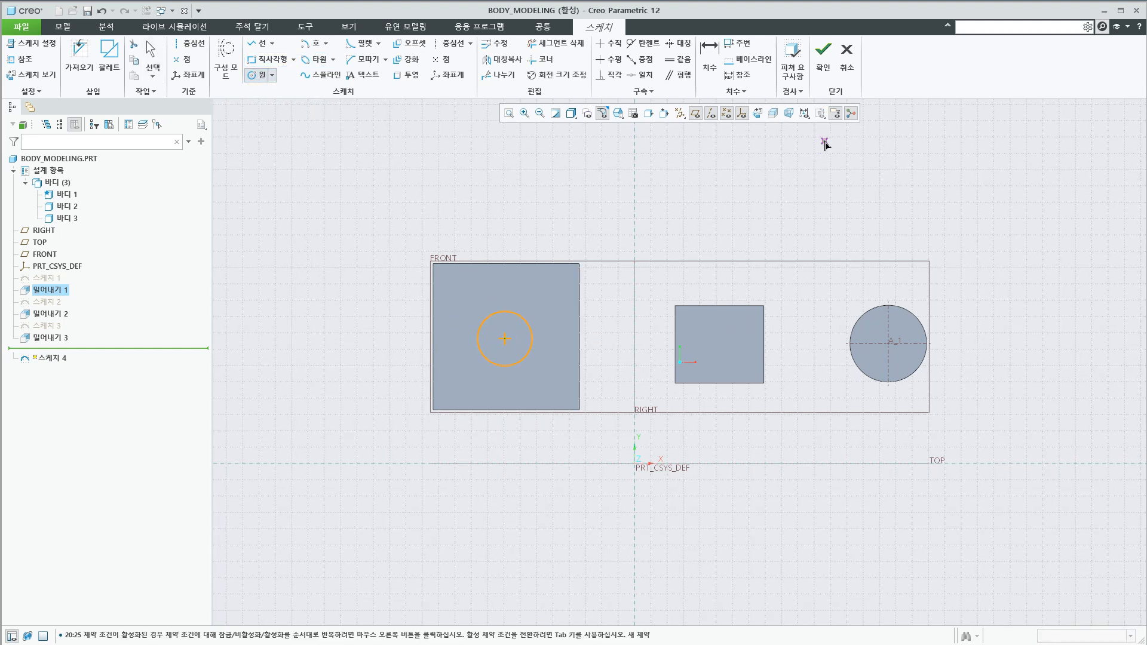
pyautogui.click(823, 60)
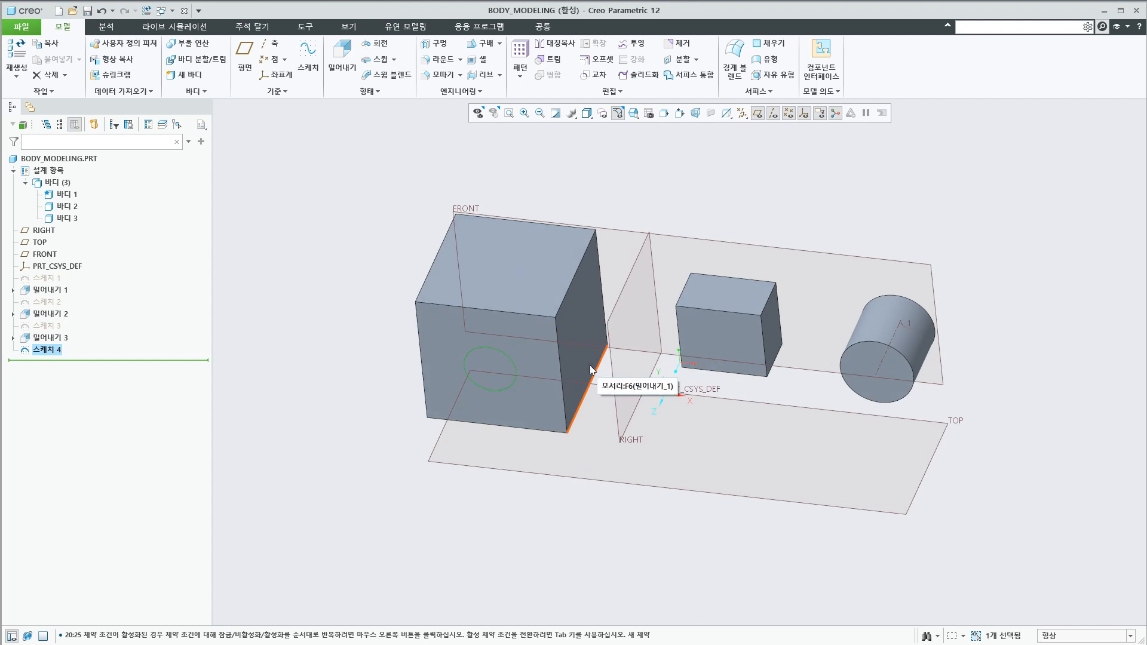
# Extrude 스케치 4 into the large block as a material-removing cut 35.30 deep.
pyautogui.click(342, 63)
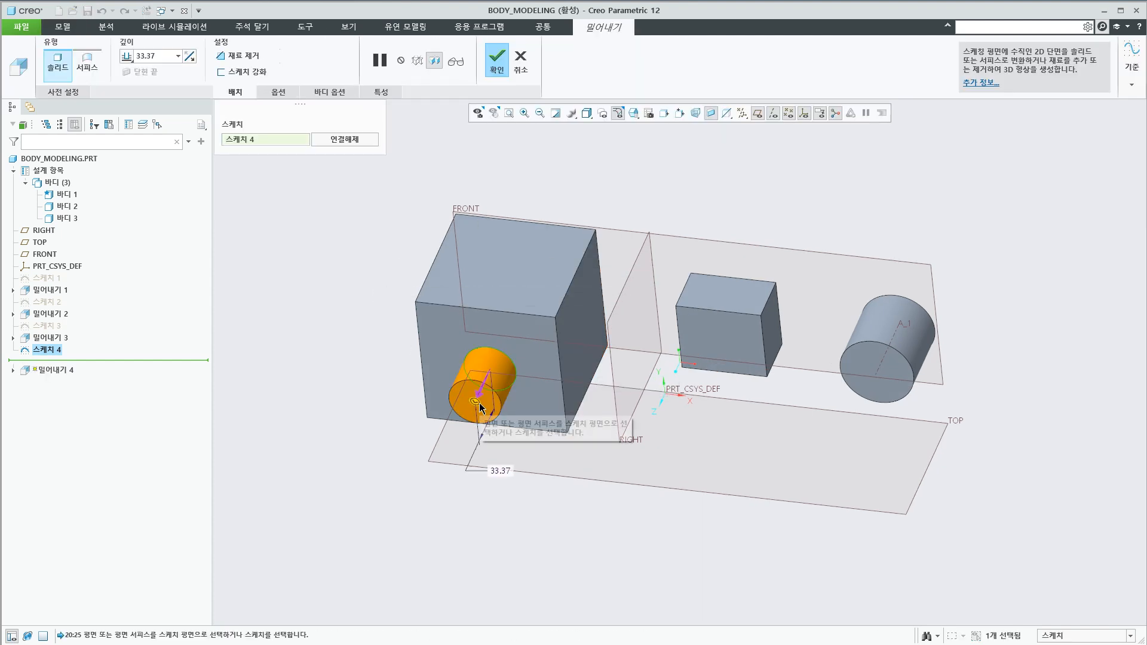
pyautogui.moveTo(479, 406); pyautogui.dragTo(513, 337)
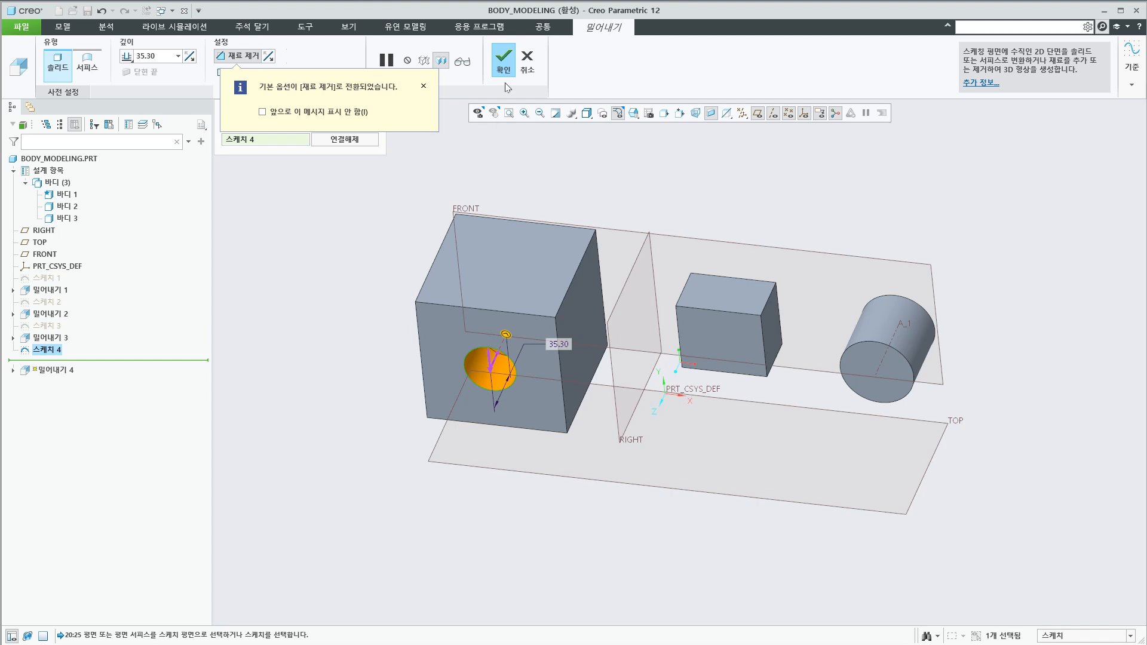
pyautogui.click(504, 61)
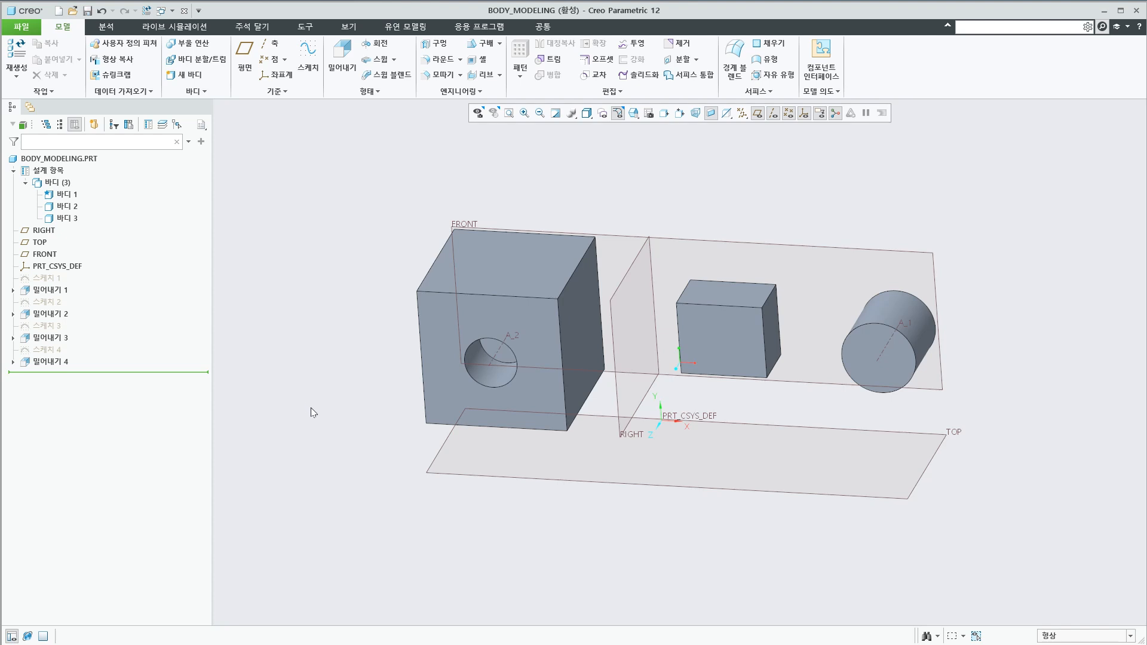
pyautogui.moveTo(325, 420); pyautogui.dragTo(332, 425, button='middle')
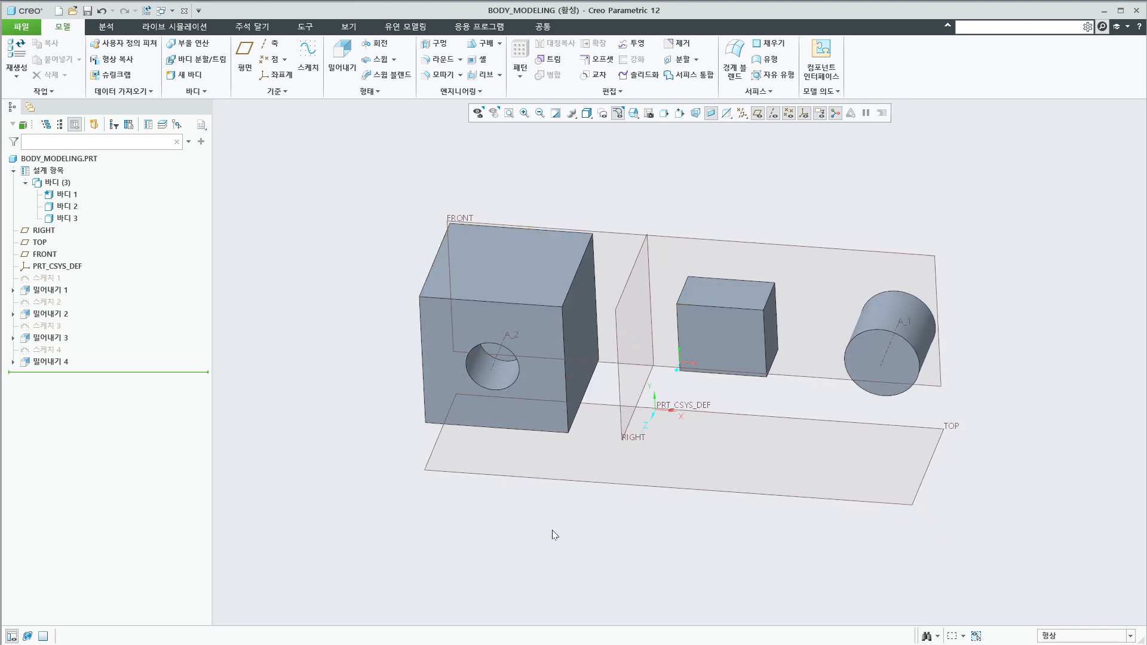
# Switch to PowerPoint to review the slide's notes on setting a default body for new geometry.
pyautogui.hotkey('alt', 'Tab')
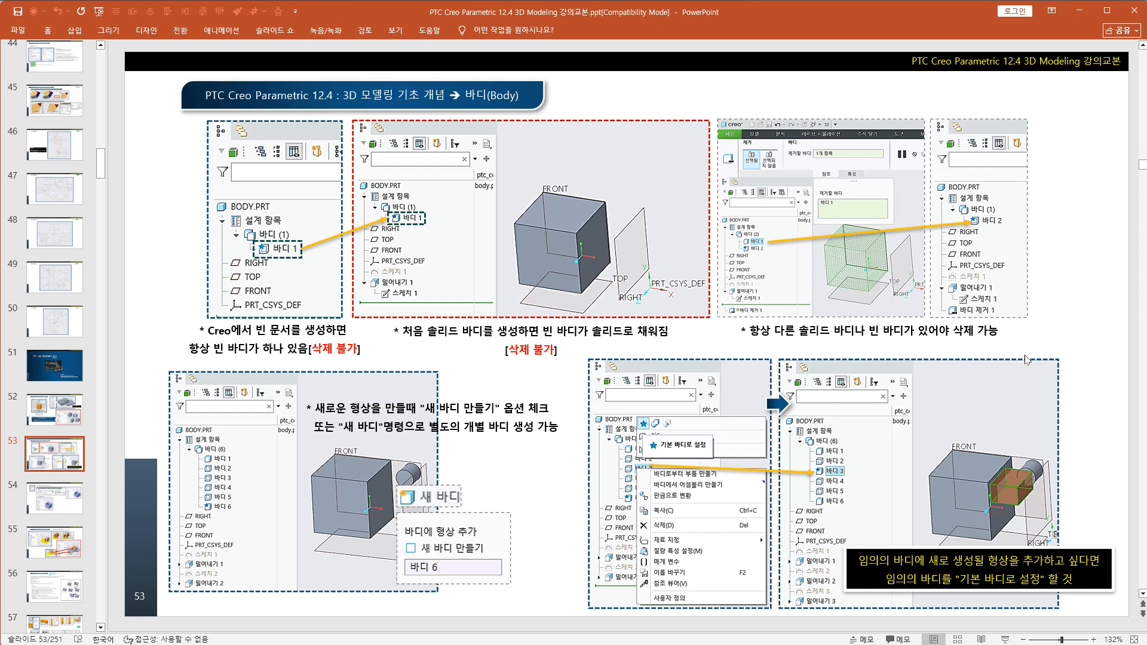
# Switch back to Creo Parametric and sketch a rectangle on the FRONT plane that encloses all three bodies.
pyautogui.hotkey('alt', 'Tab')
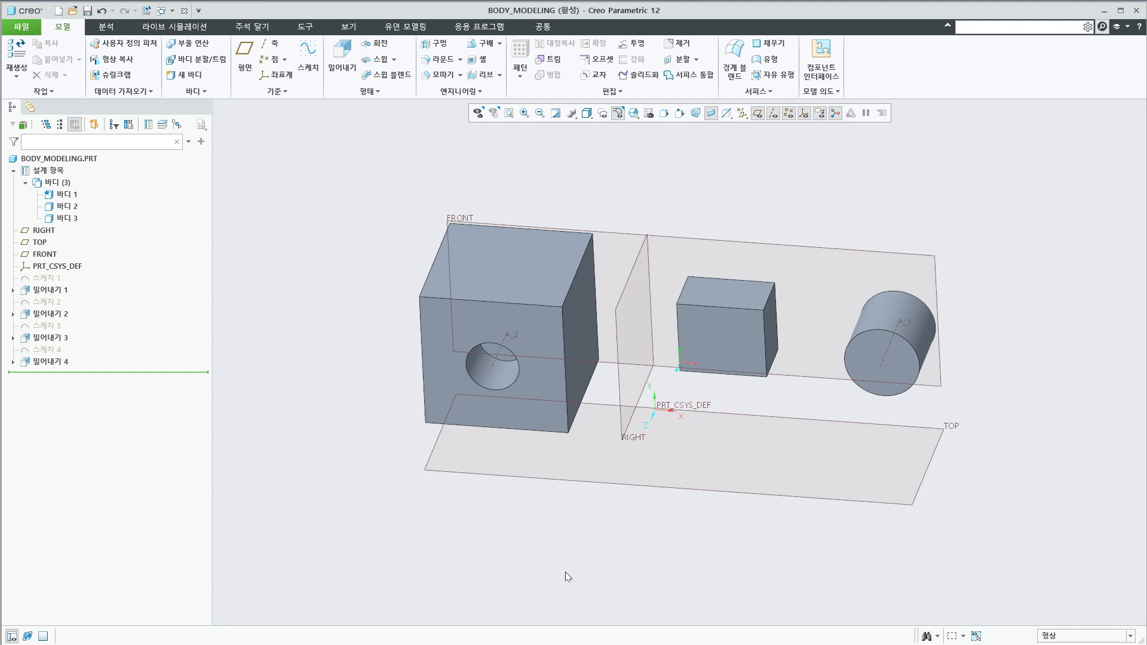
pyautogui.click(811, 246)
pyautogui.click(819, 224)
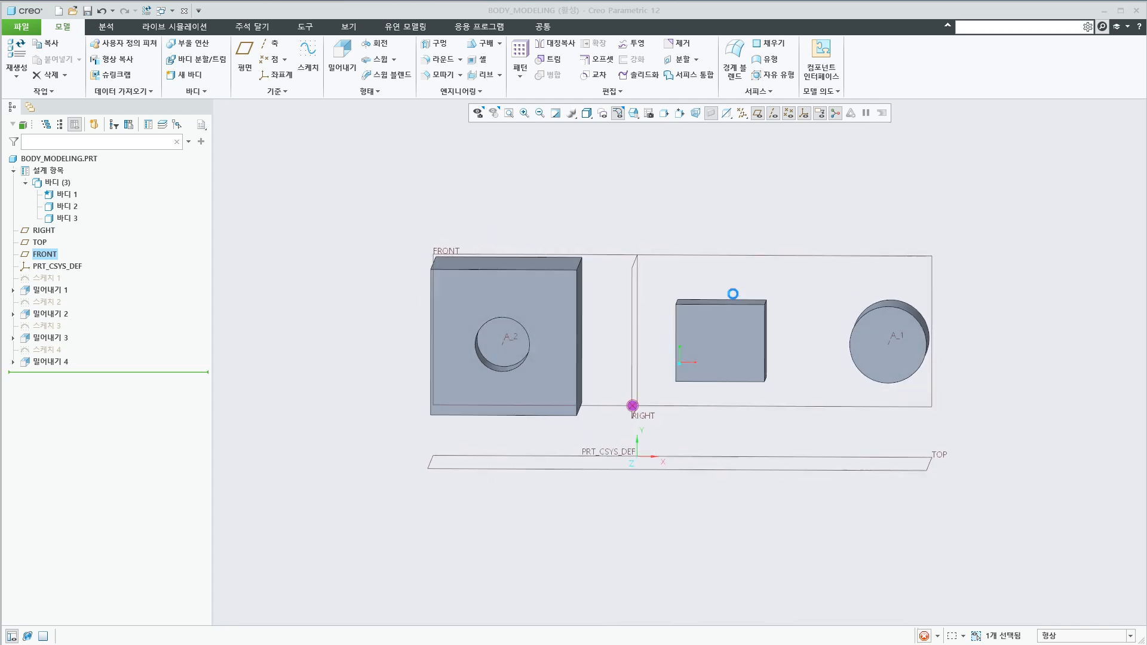
pyautogui.click(270, 64)
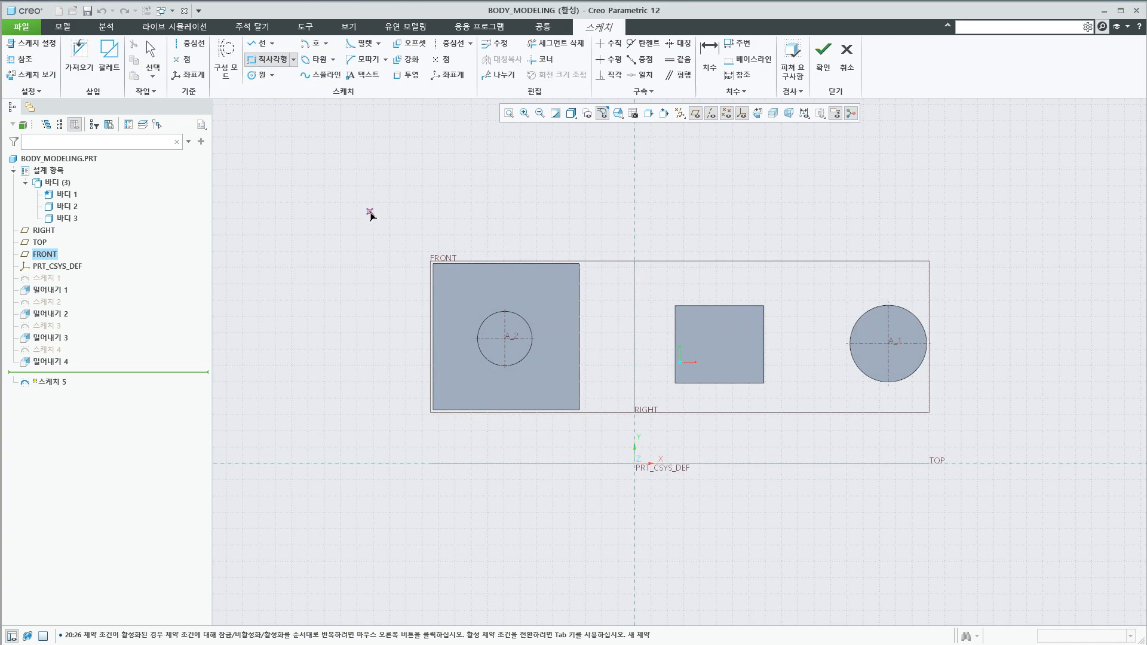
pyautogui.click(372, 210)
pyautogui.click(985, 446)
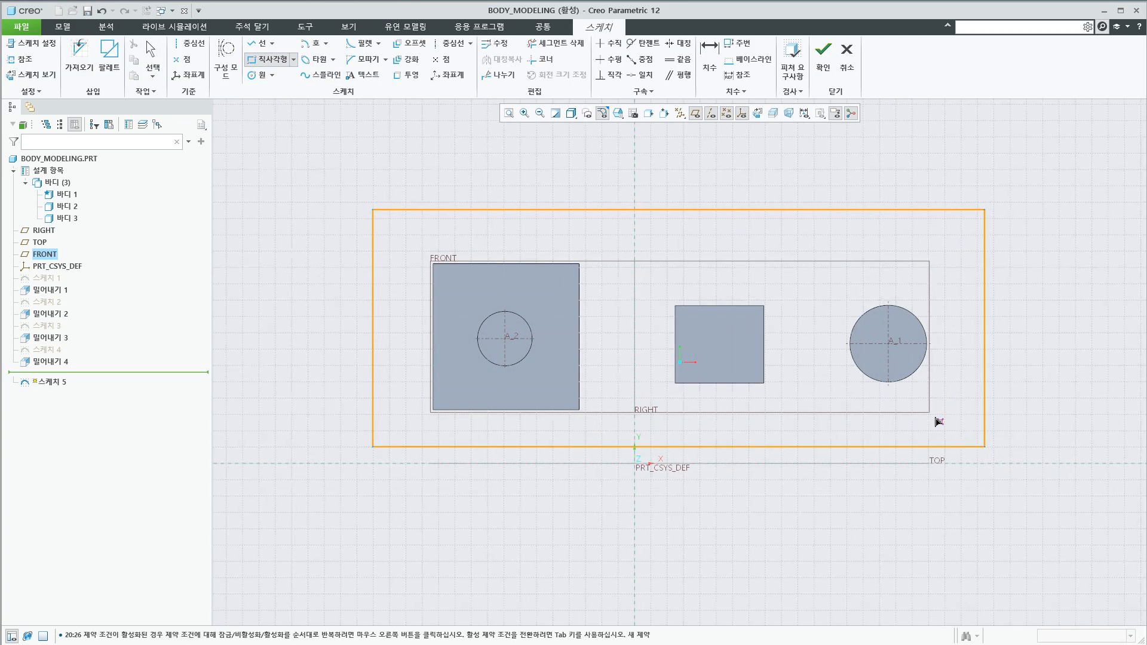
pyautogui.click(823, 56)
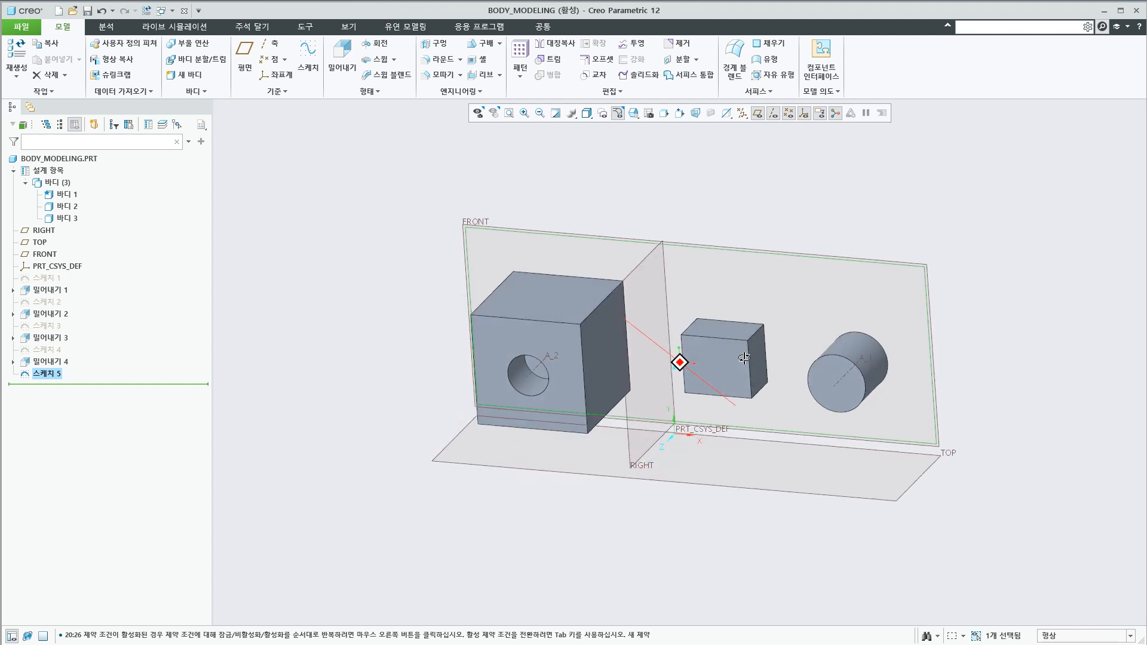
# Extrude 스케치 5 as a solid plate 7.20 thick behind the three bodies.
pyautogui.click(342, 57)
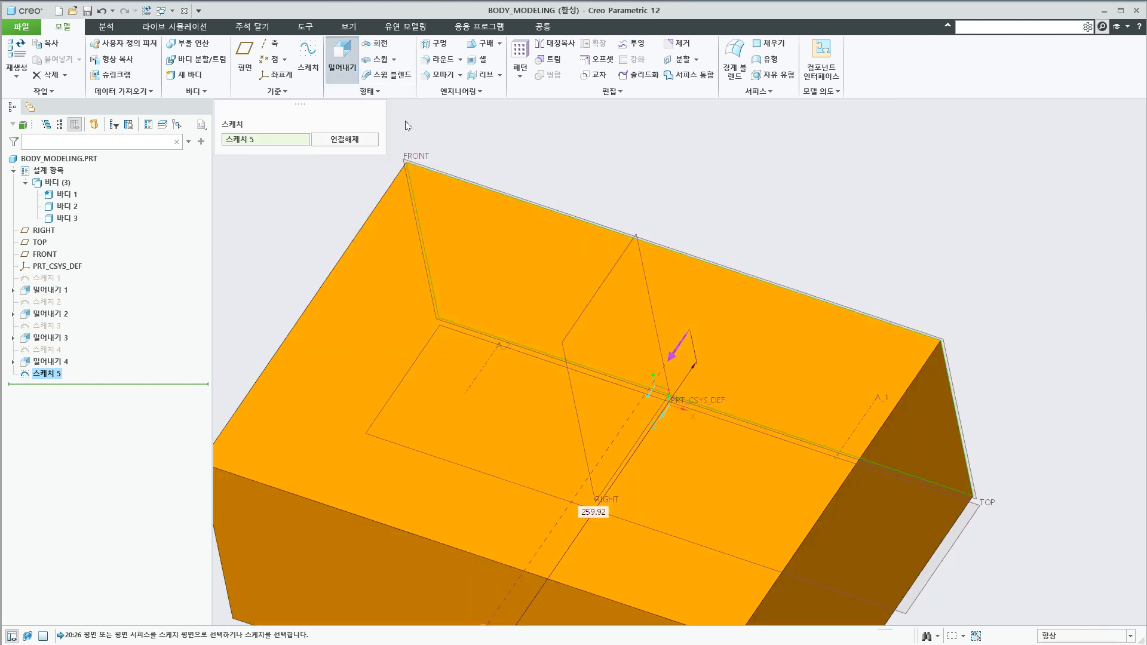
pyautogui.scroll(-5, 620, 522)
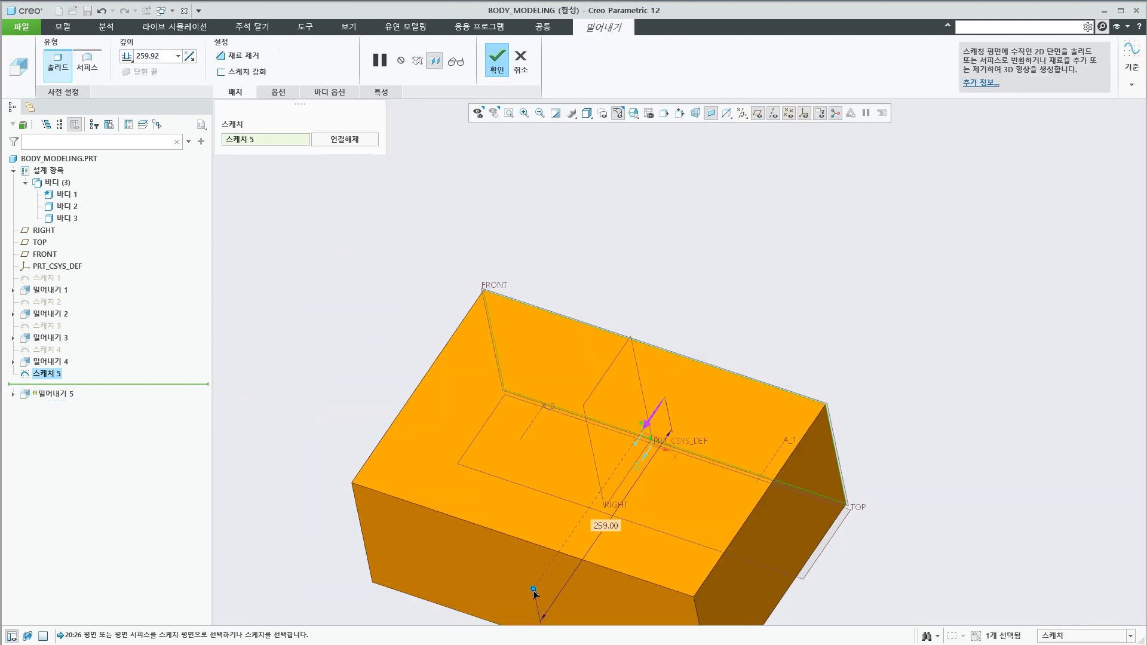
pyautogui.moveTo(644, 444); pyautogui.dragTo(660, 410)
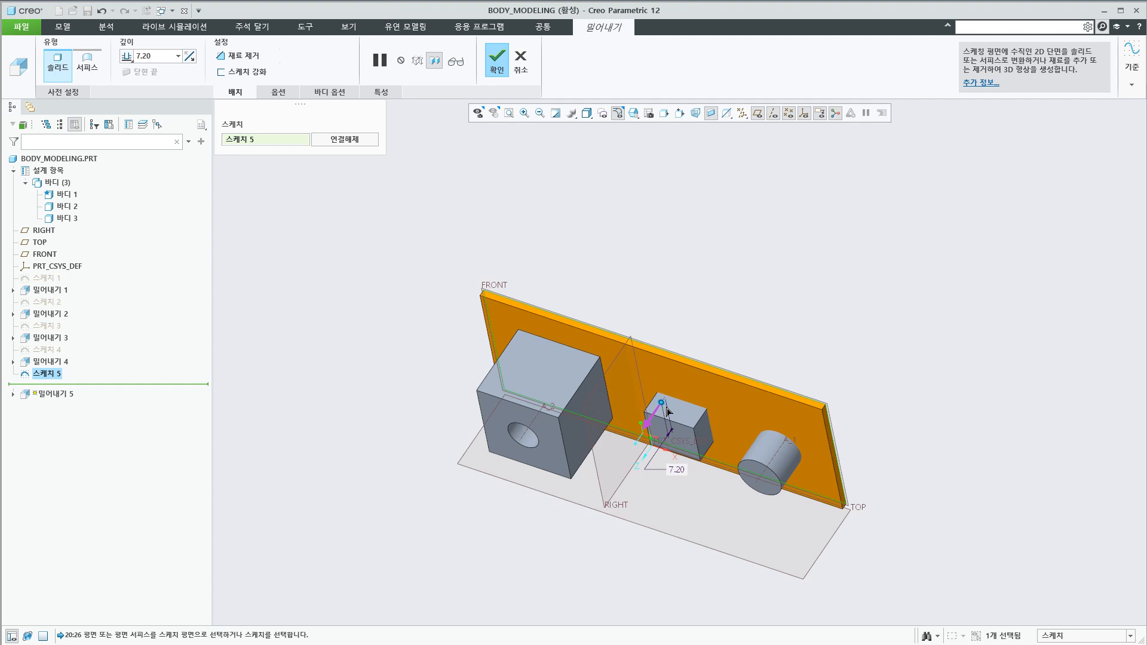
pyautogui.scroll(2, 660, 410)
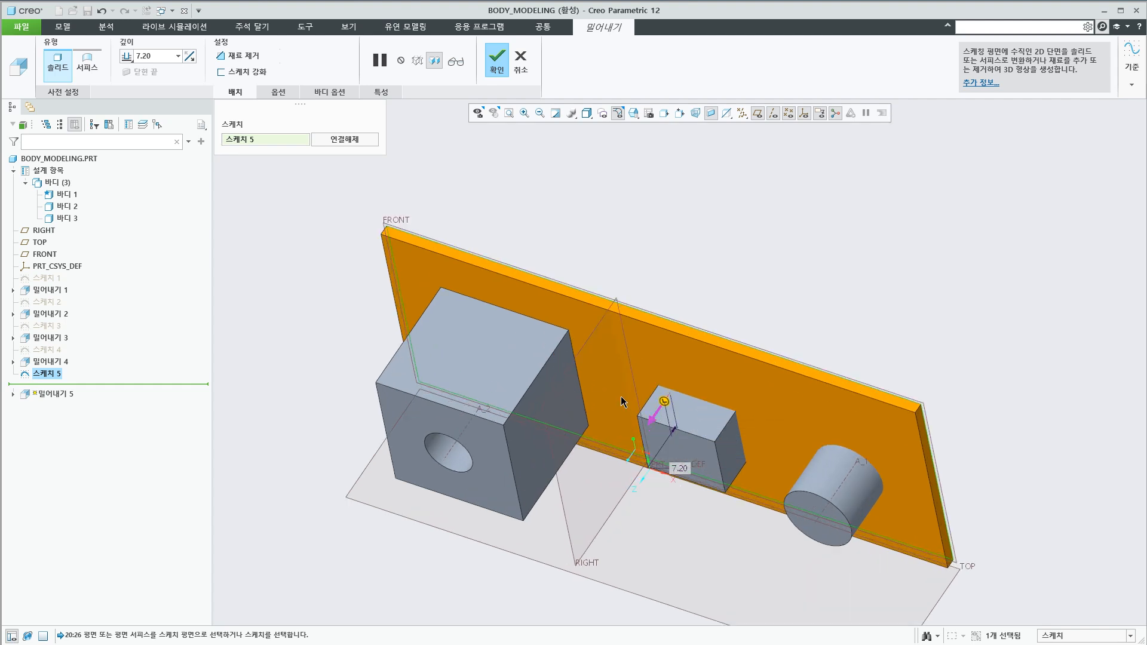
pyautogui.click(489, 59)
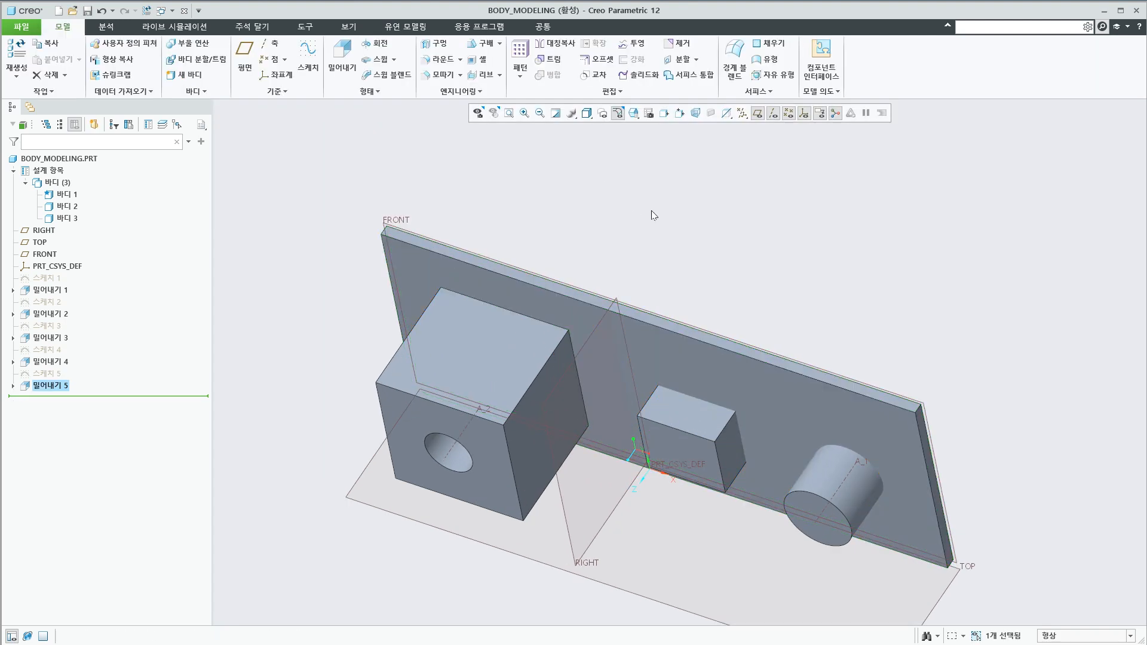
# Redefine 밀어내기 5 so that the plate is created as a new body instead of being added to 바디 1.
pyautogui.scroll(-2, 665, 371)
pyautogui.moveTo(666, 371); pyautogui.dragTo(650, 399, button='middle')
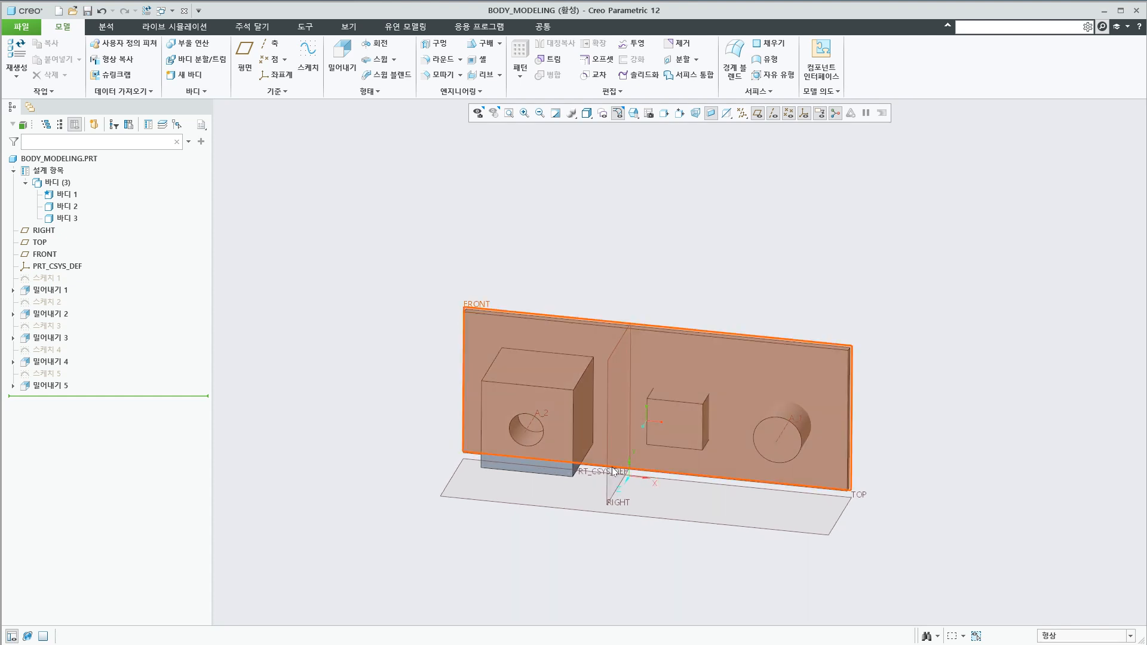
pyautogui.moveTo(611, 467); pyautogui.dragTo(591, 466, button='middle')
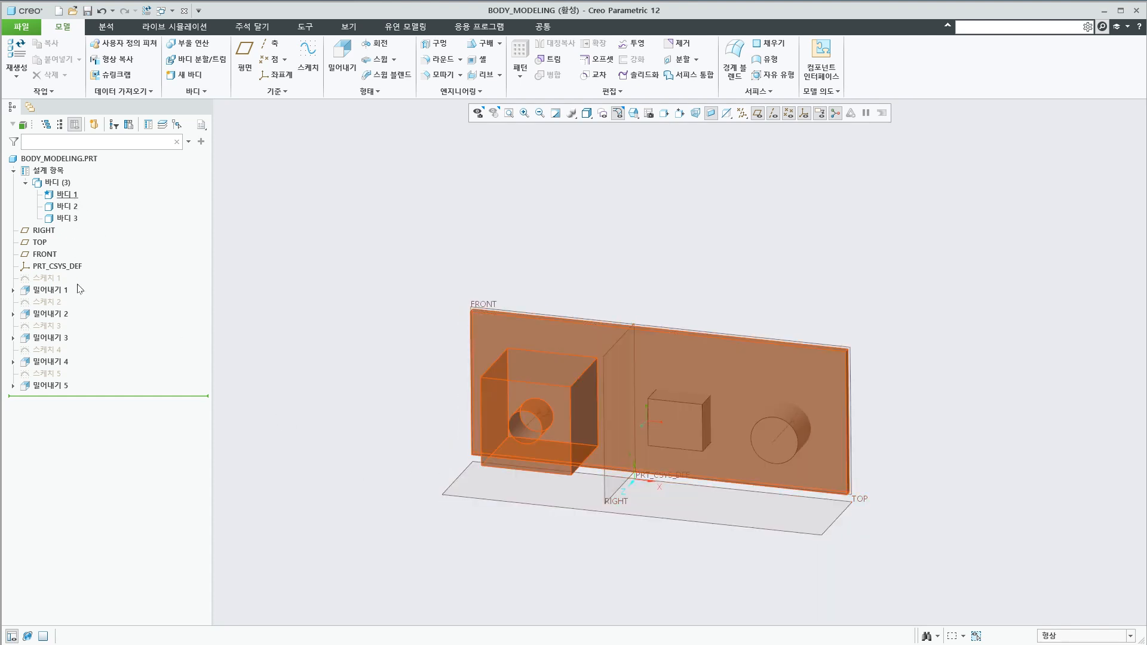
pyautogui.rightClick(56, 386)
pyautogui.click(80, 329)
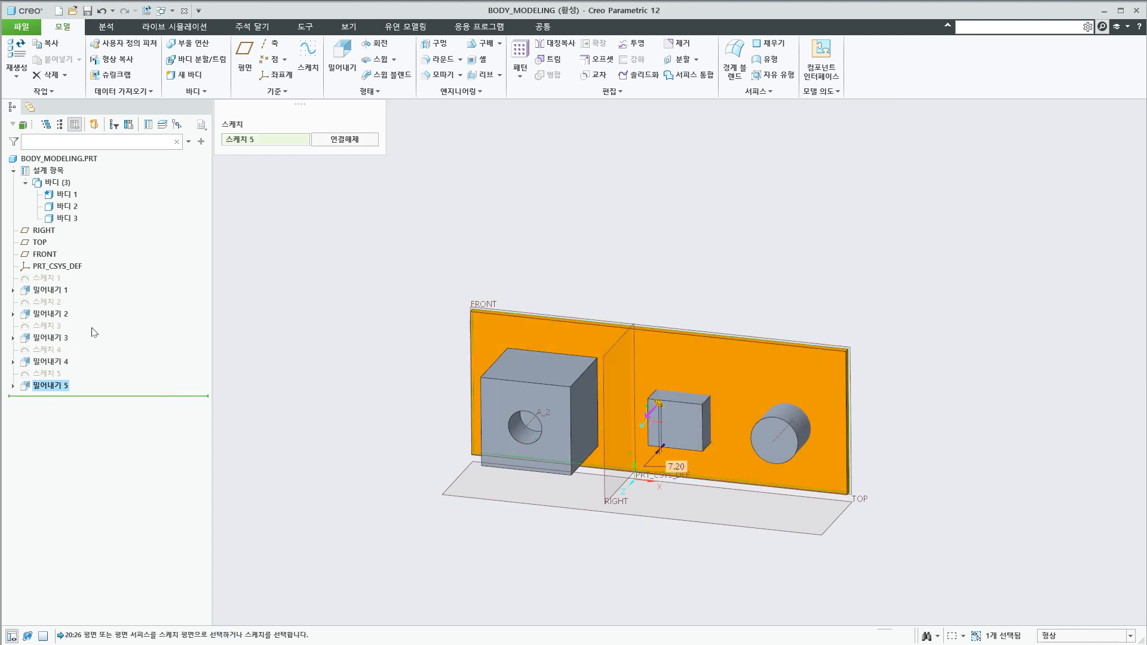
pyautogui.click(330, 92)
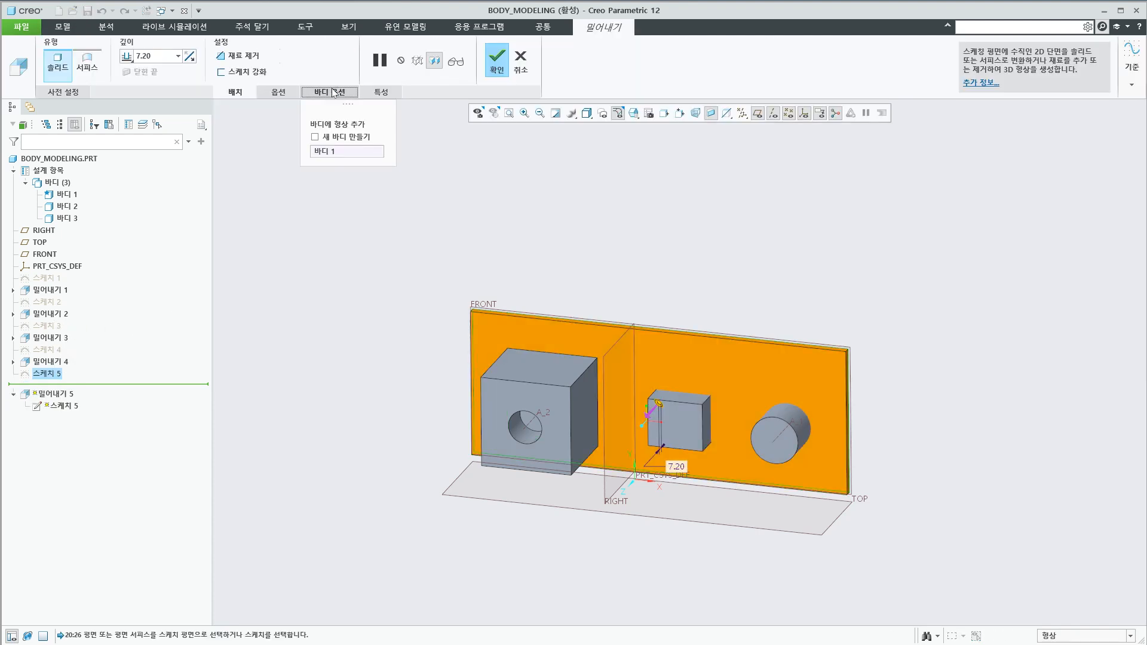
pyautogui.click(316, 137)
pyautogui.click(497, 66)
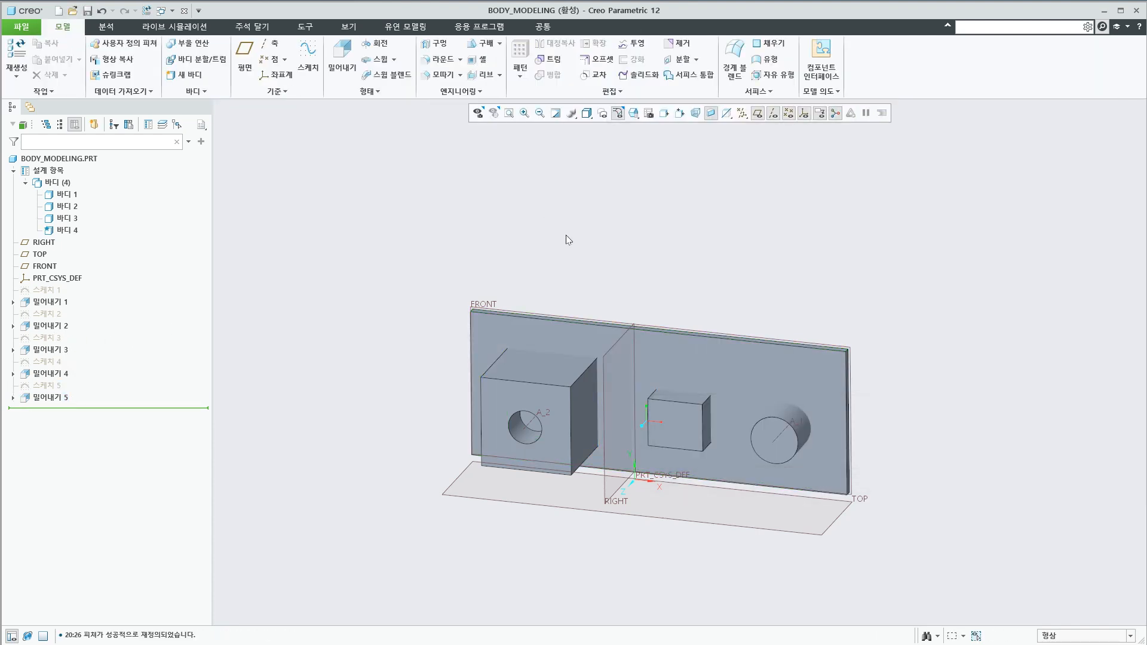
# Merge 바디 1, the large block with the hole, into plate body 바디 4 with a Boolean operation.
pyautogui.scroll(5, 591, 346)
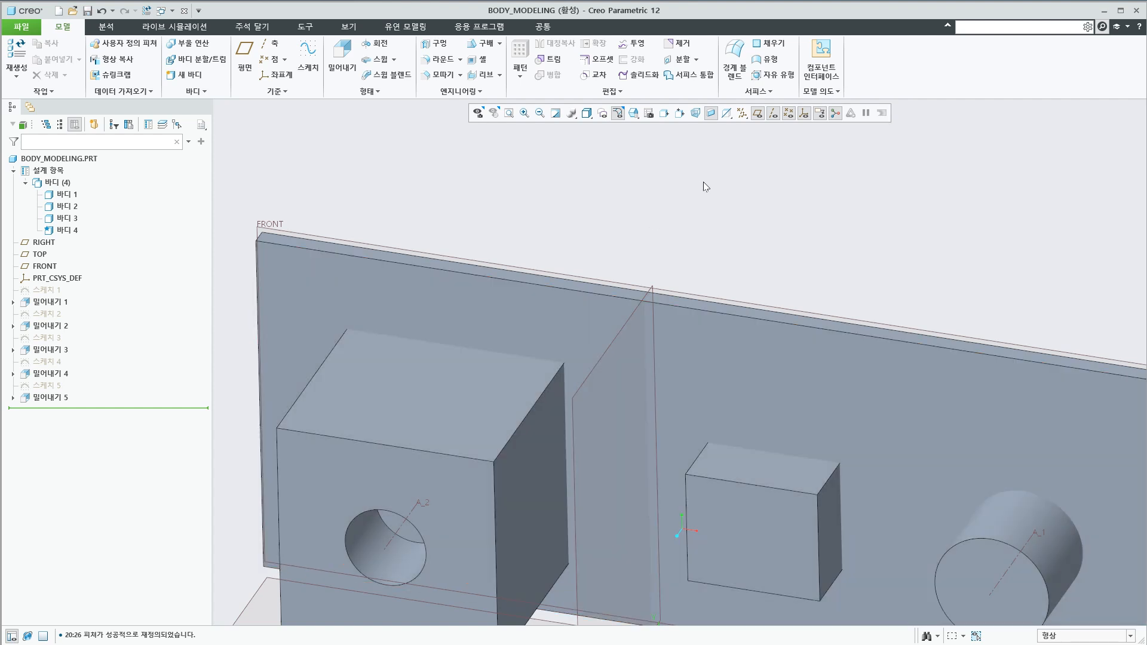
pyautogui.scroll(-3, 711, 185)
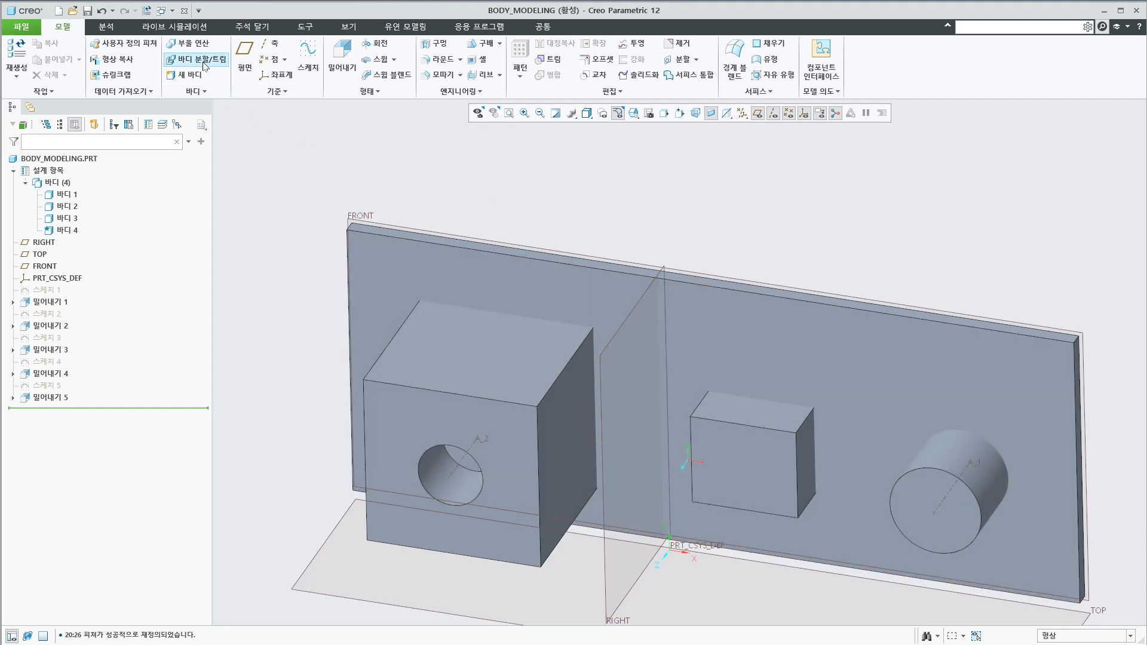
pyautogui.click(188, 43)
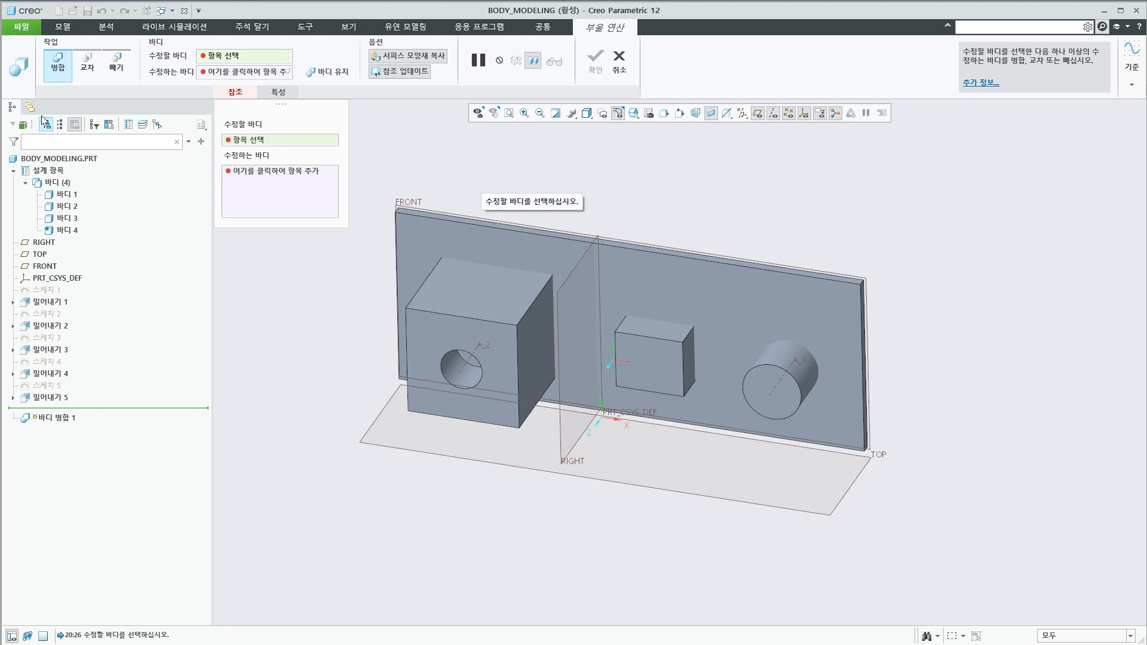
pyautogui.click(465, 240)
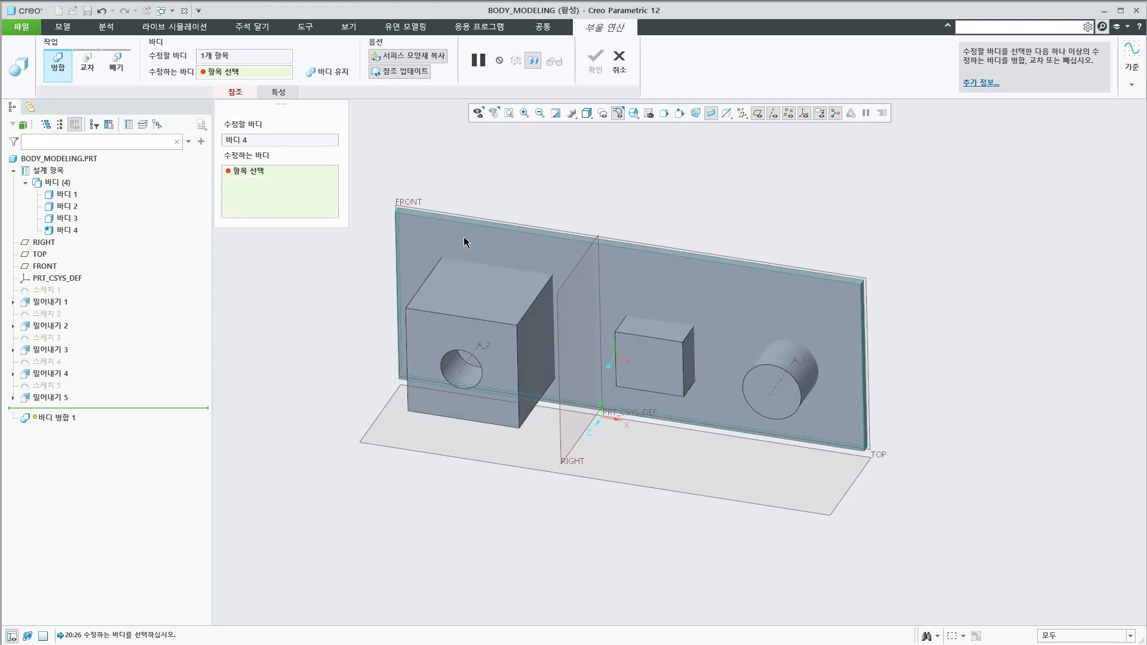
pyautogui.click(442, 287)
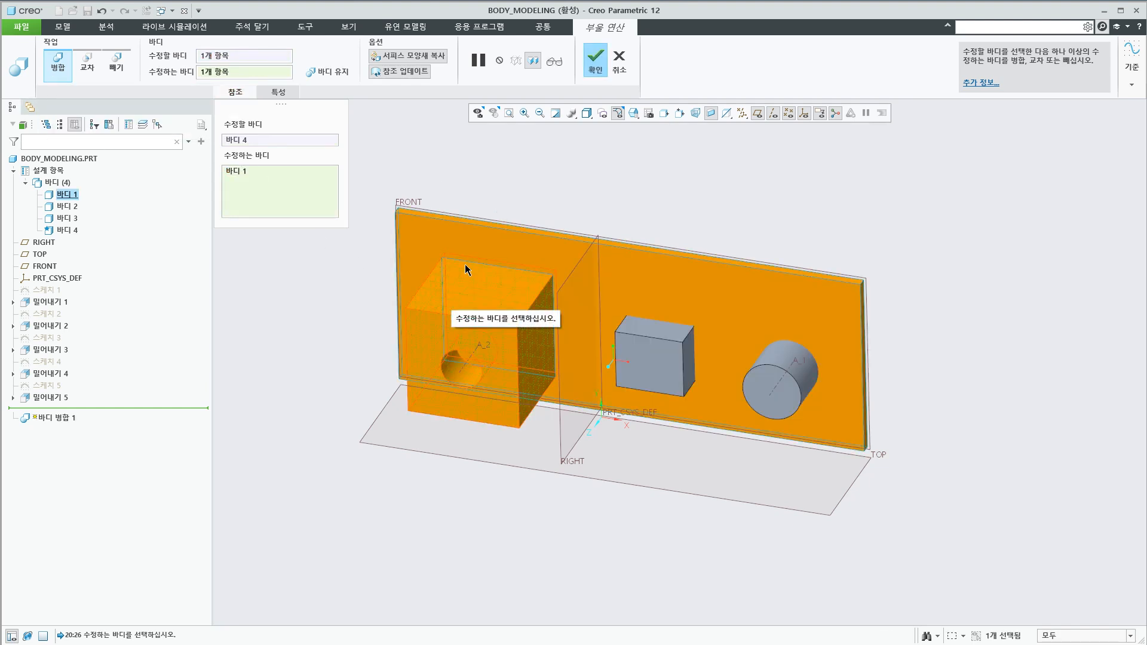
pyautogui.click(594, 67)
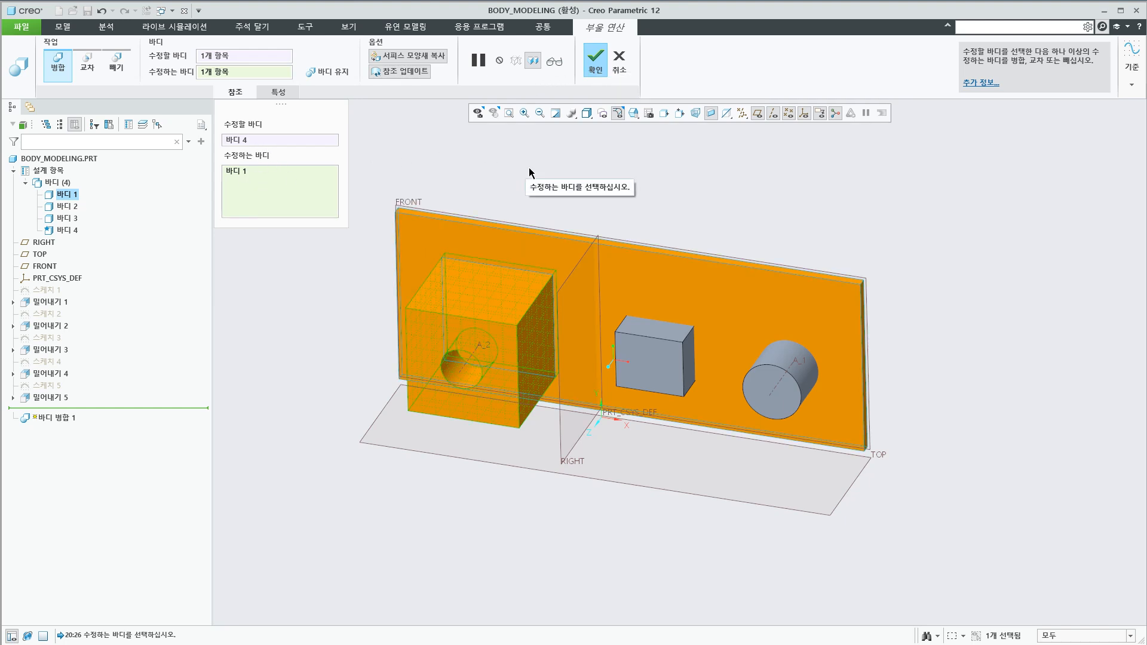
pyautogui.click(596, 65)
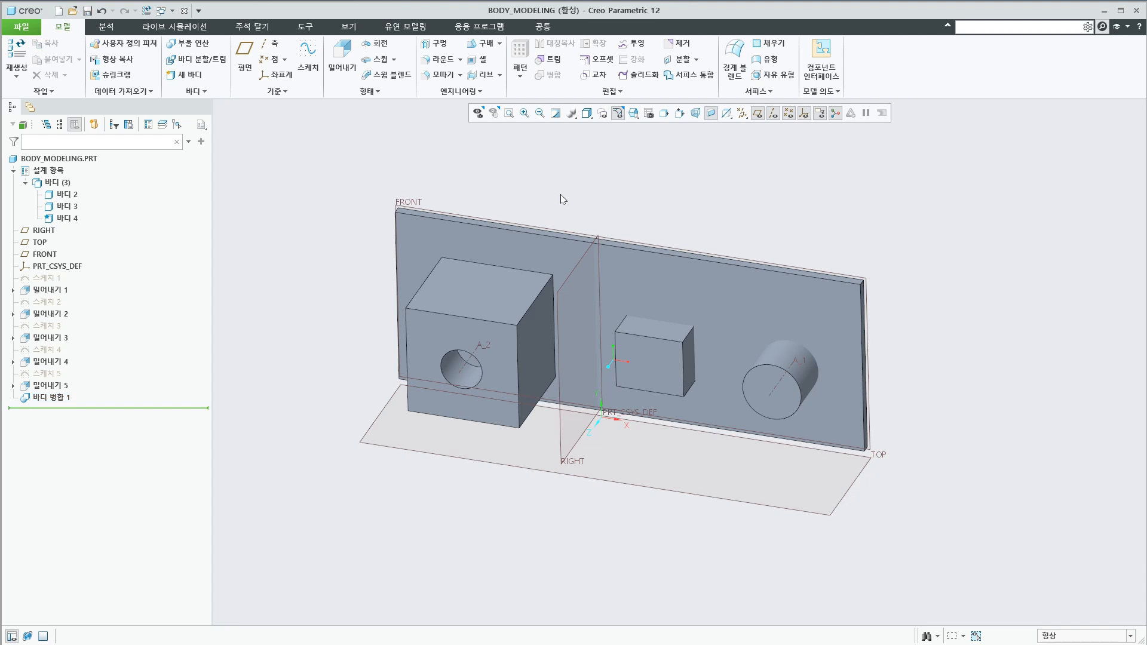
# Round the two edges where the large block's top and side faces meet the plate, with a radius of 7.90.
pyautogui.scroll(2, 534, 188)
pyautogui.click(441, 59)
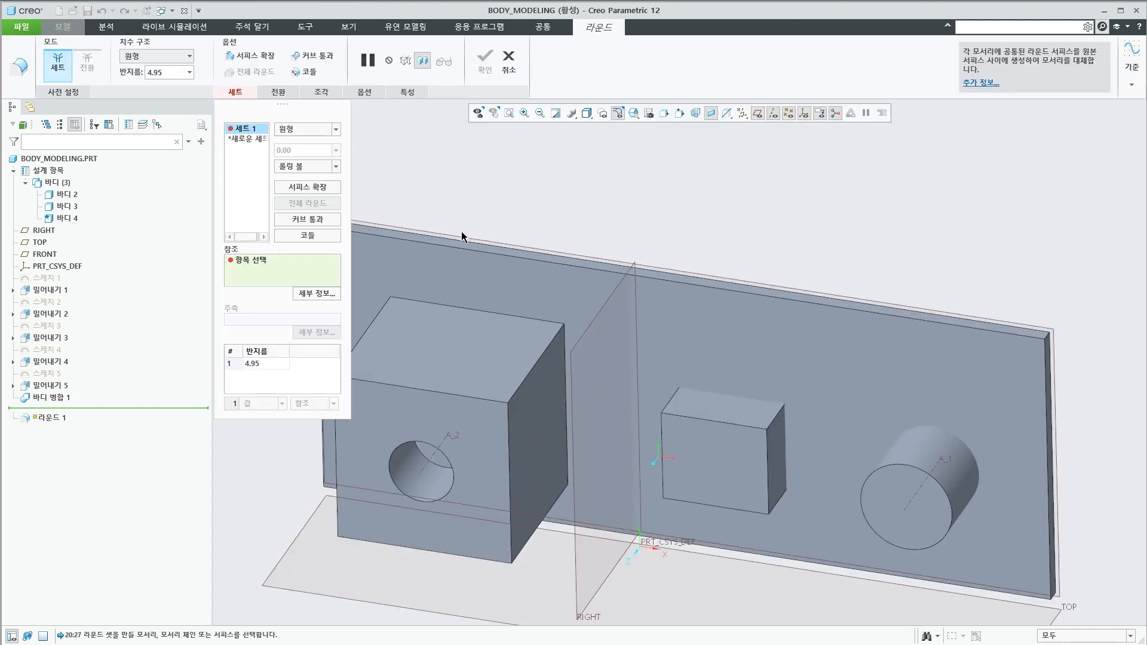
pyautogui.click(472, 311)
pyautogui.moveTo(477, 303); pyautogui.dragTo(476, 294)
pyautogui.click(563, 364)
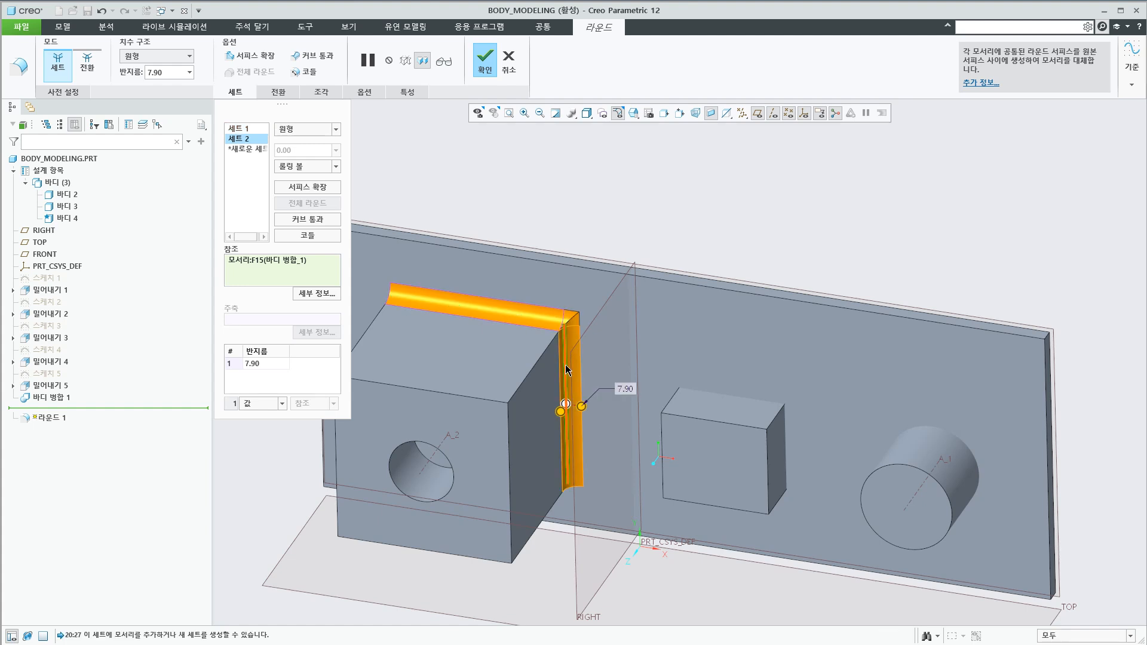
pyautogui.middleClick(590, 204)
pyautogui.scroll(2, 580, 203)
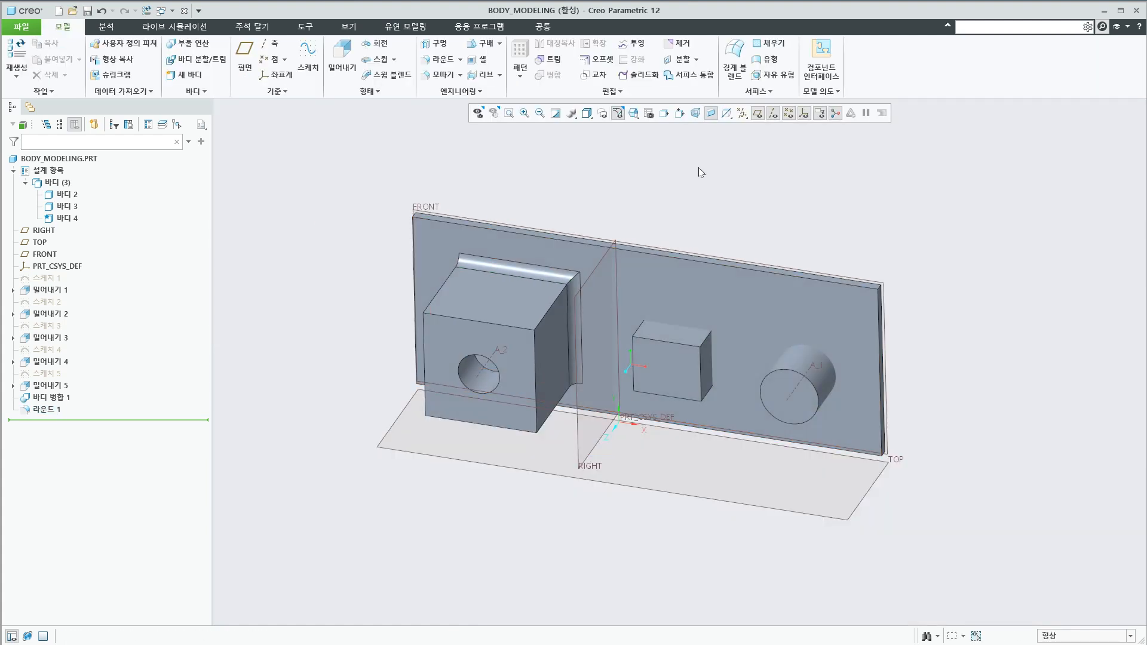
# Try a Boolean intersect with 바디 4 as the body to modify and 바디 2 as the modifying body.
pyautogui.click(193, 44)
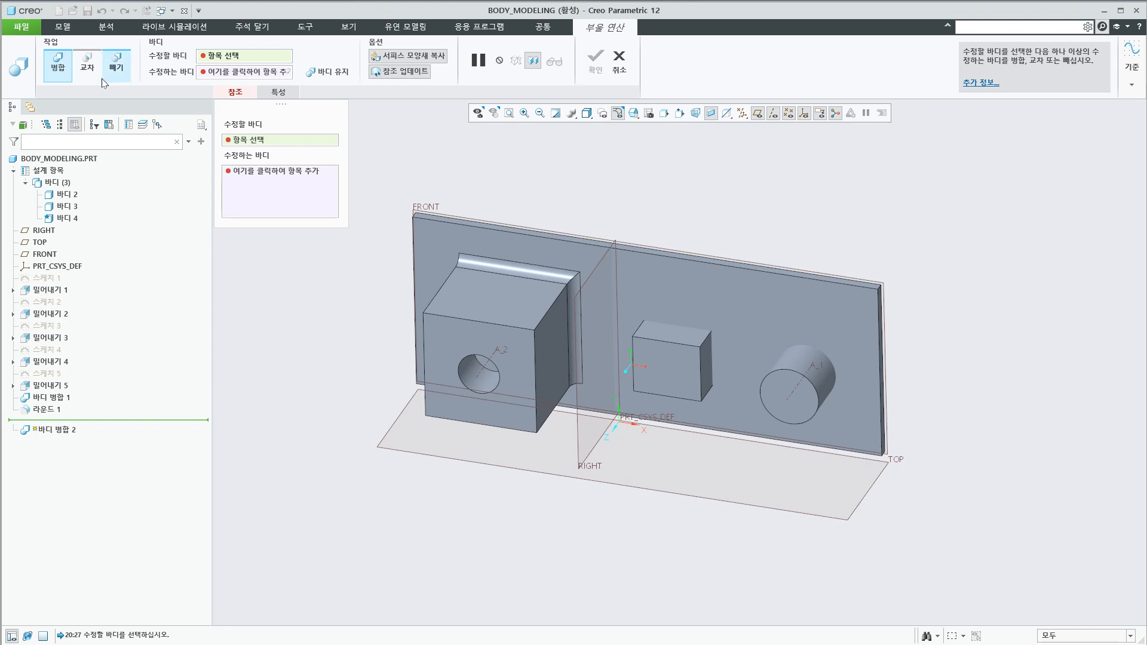
pyautogui.click(117, 67)
pyautogui.click(87, 63)
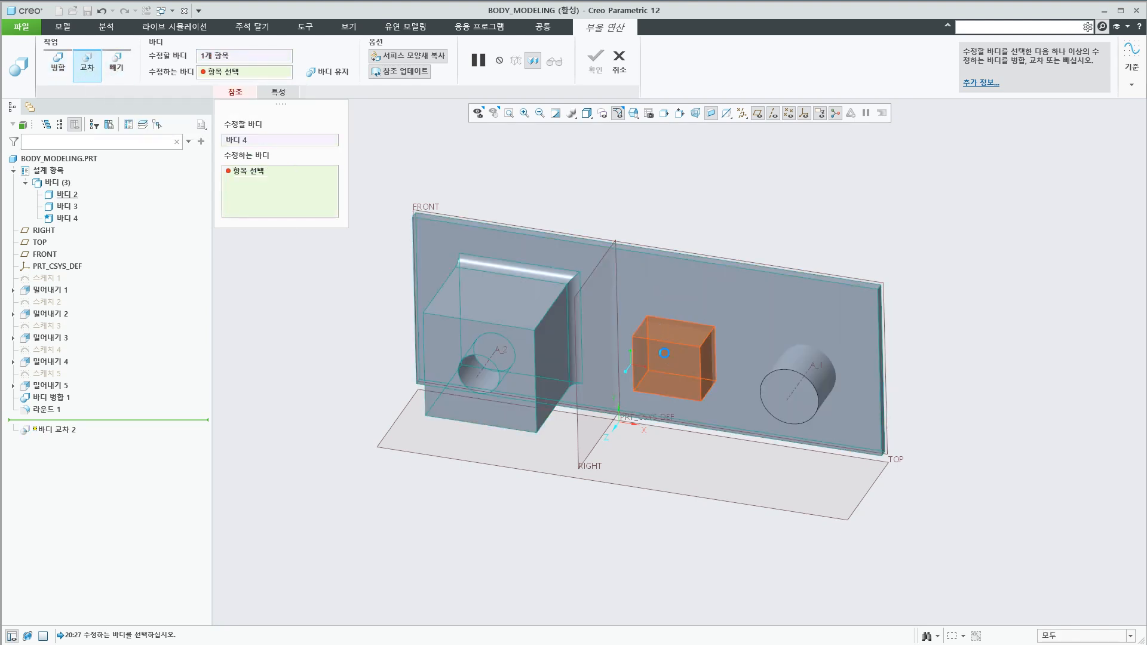
pyautogui.click(666, 346)
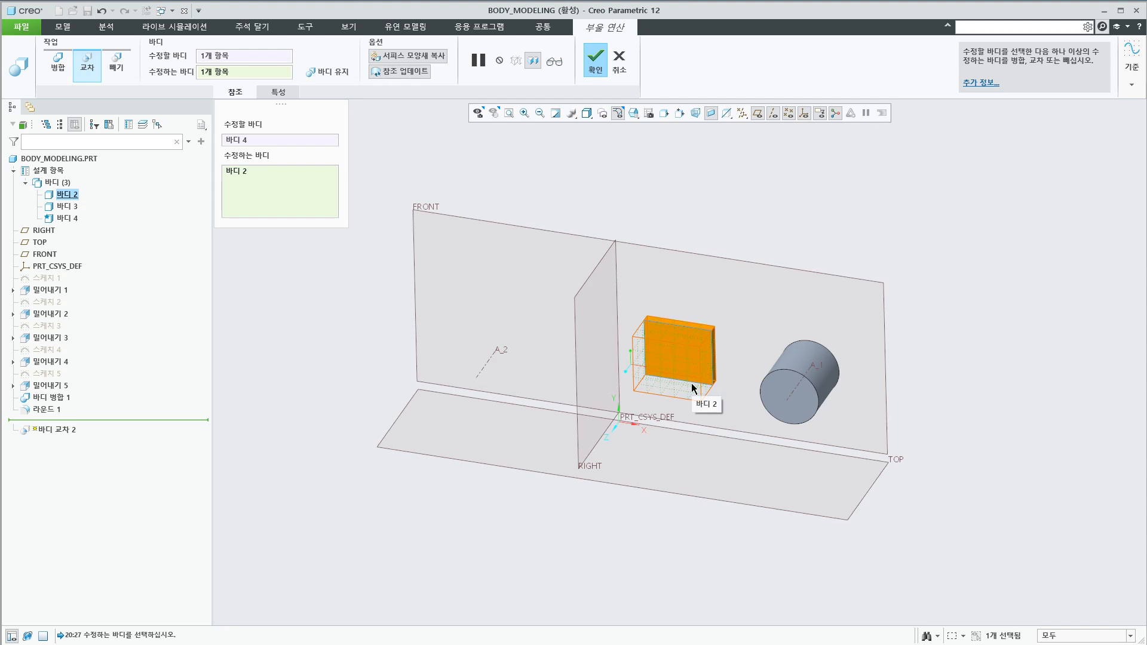
# Change the Boolean operation to subtract 바디 2 from 바디 4, check its body references, and cancel the feature.
pyautogui.click(117, 64)
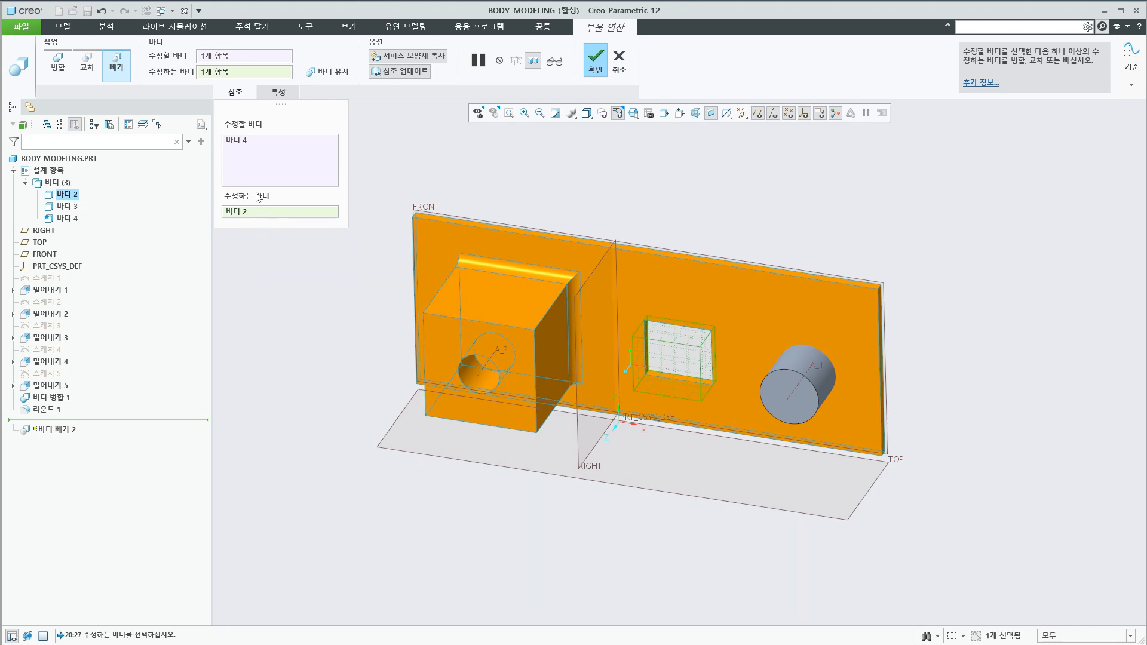
pyautogui.click(257, 163)
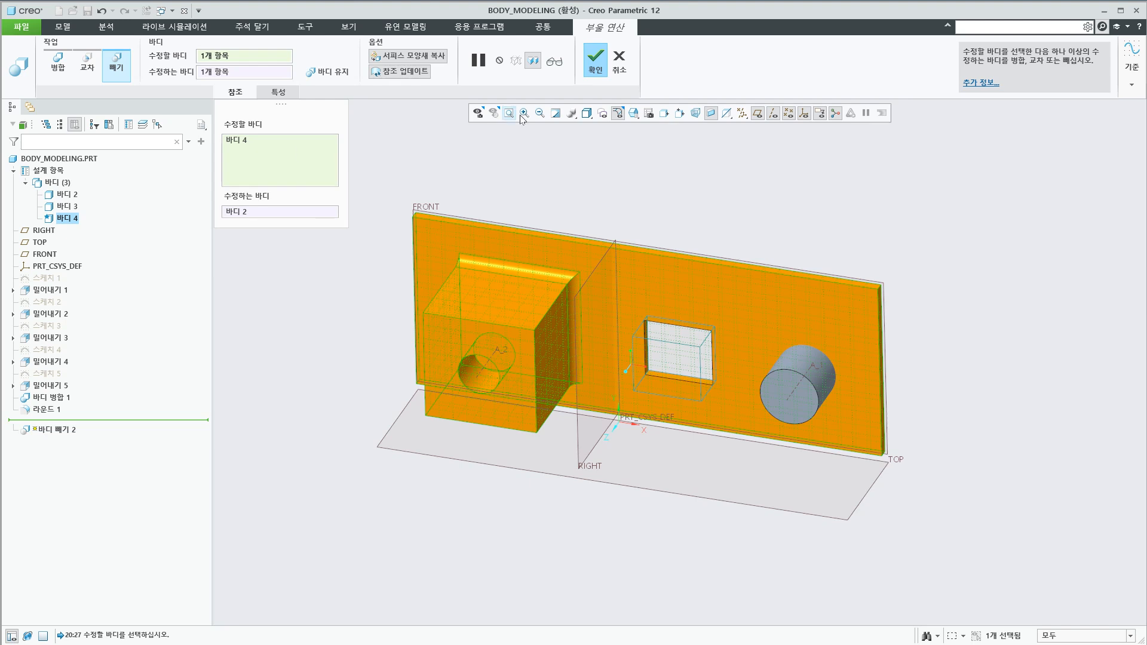
pyautogui.click(618, 72)
pyautogui.click(740, 447)
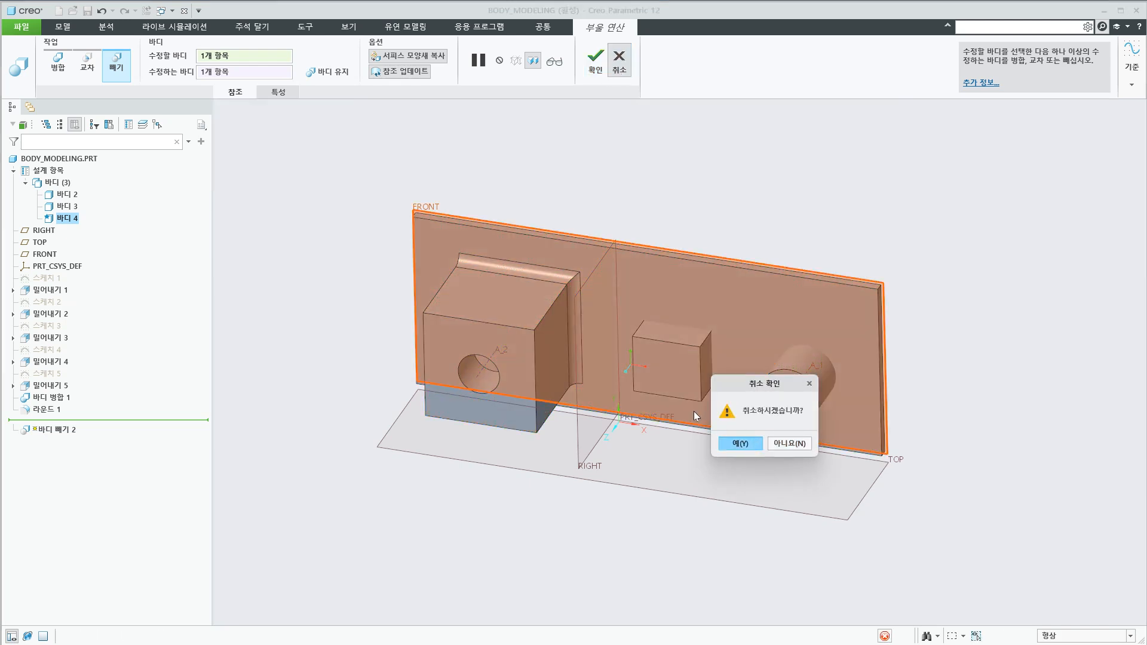
# Try a Boolean subtract on 바디 4 with 바디 2 and then 바디 3 as the modifying body, and cancel the feature.
pyautogui.click(188, 43)
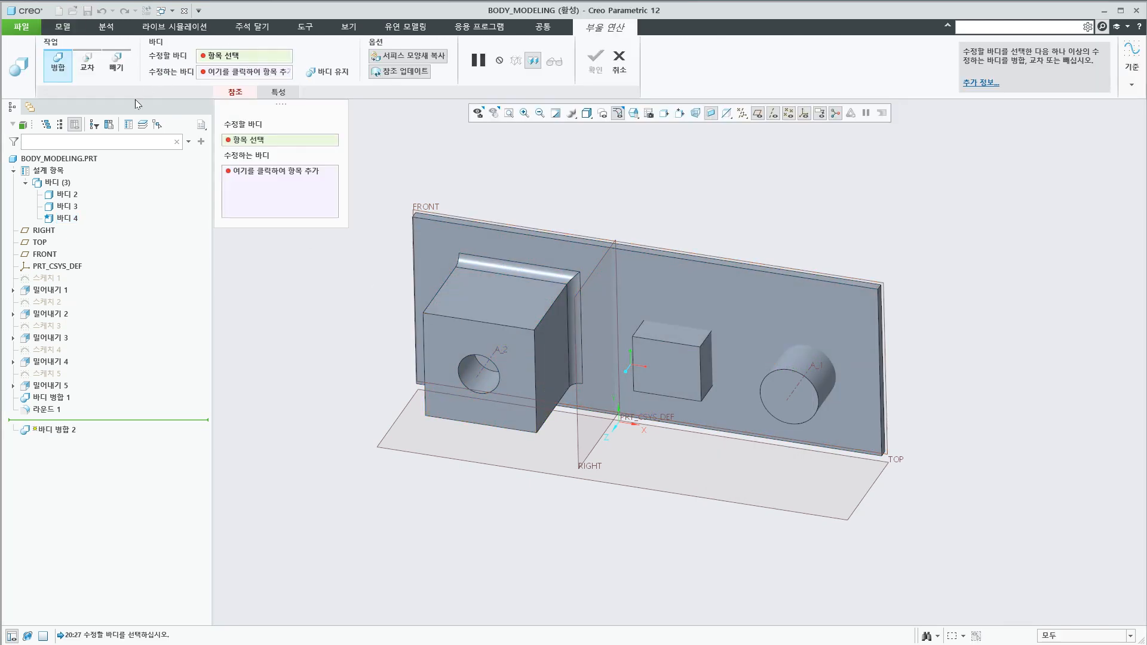
pyautogui.click(115, 64)
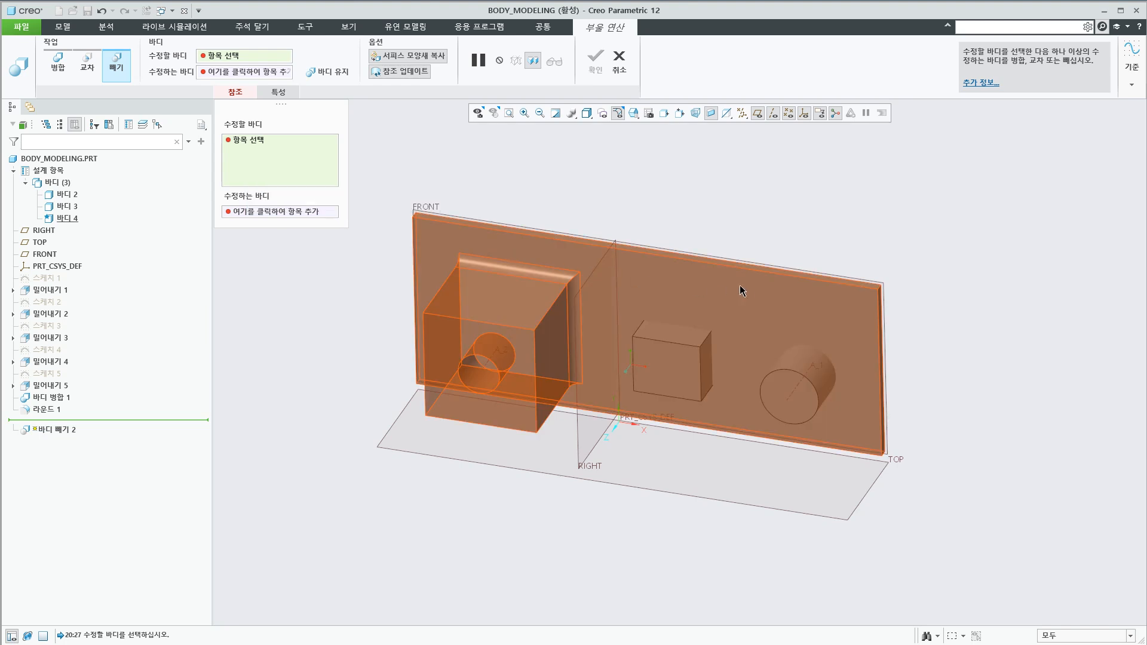
pyautogui.click(734, 287)
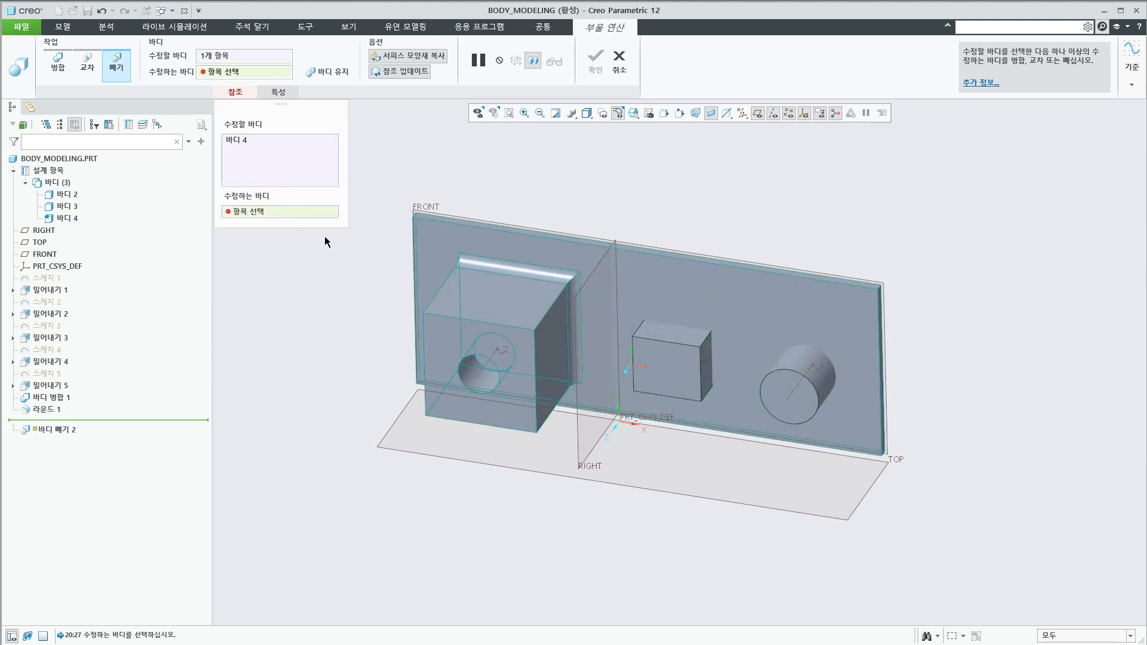
pyautogui.click(647, 371)
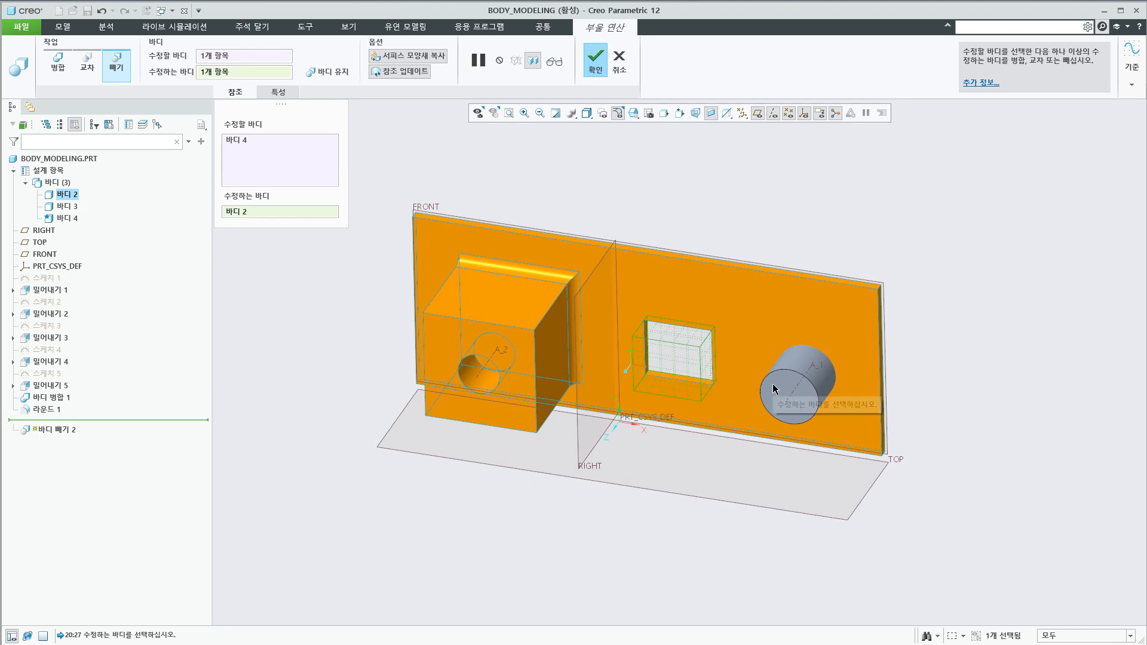
pyautogui.click(776, 381)
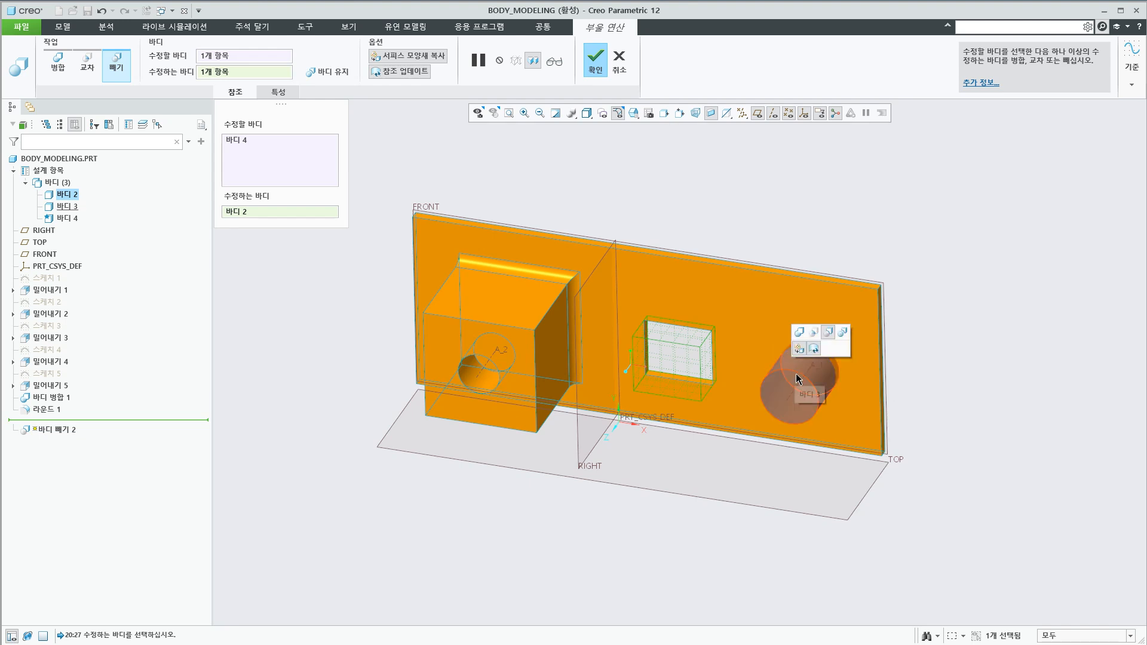
pyautogui.click(794, 382)
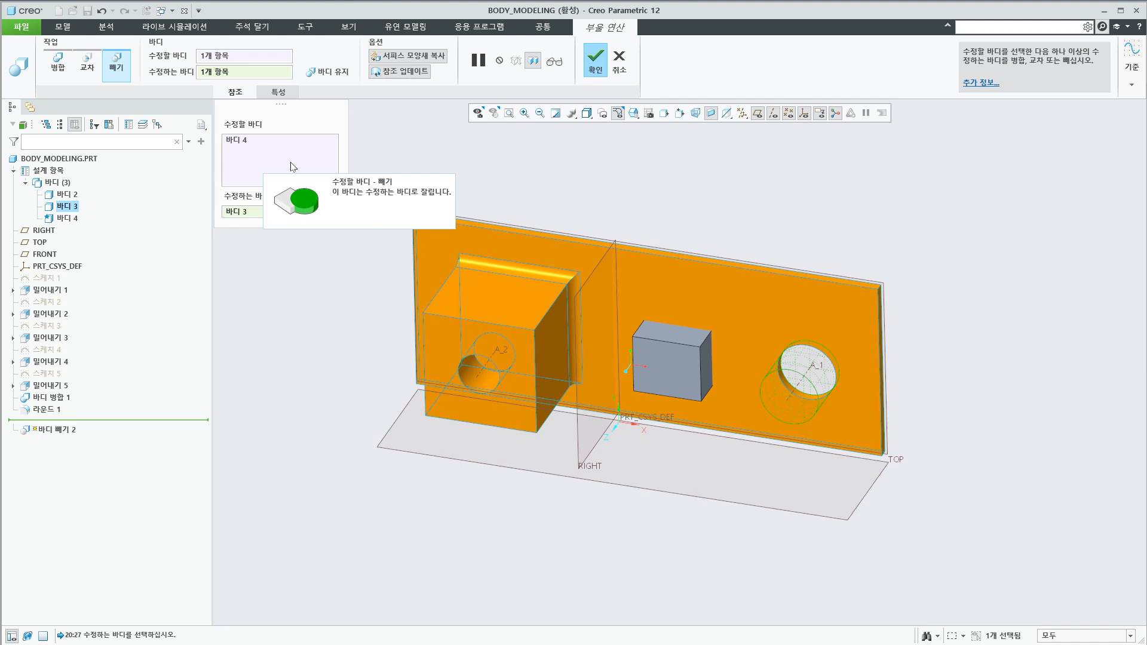
pyautogui.click(246, 141)
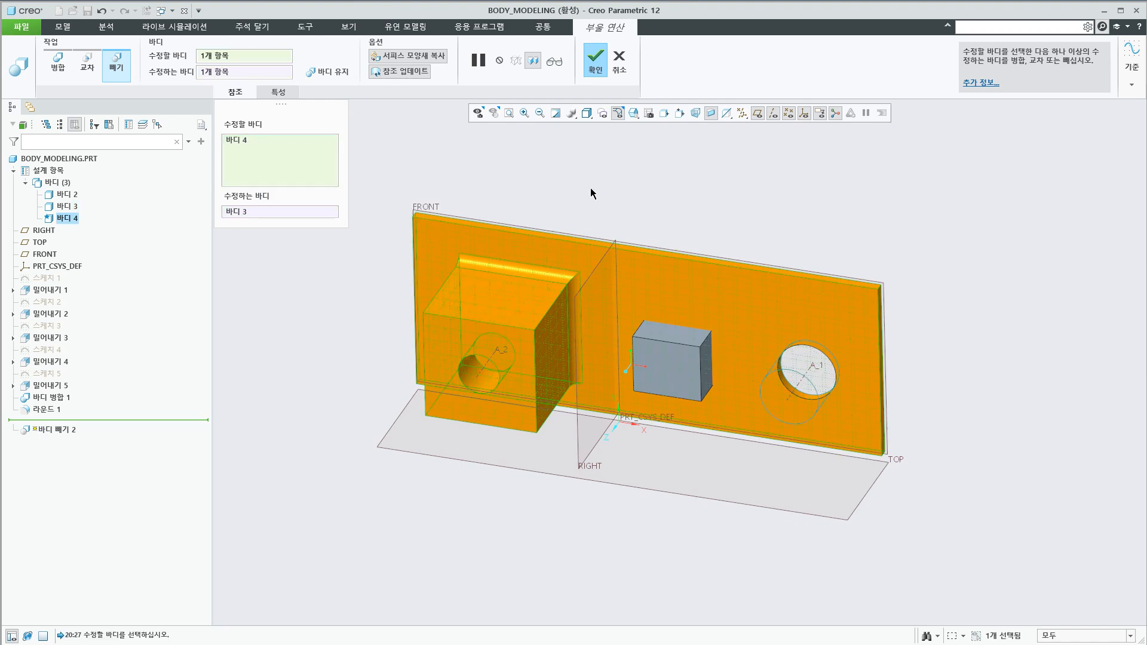
pyautogui.click(618, 74)
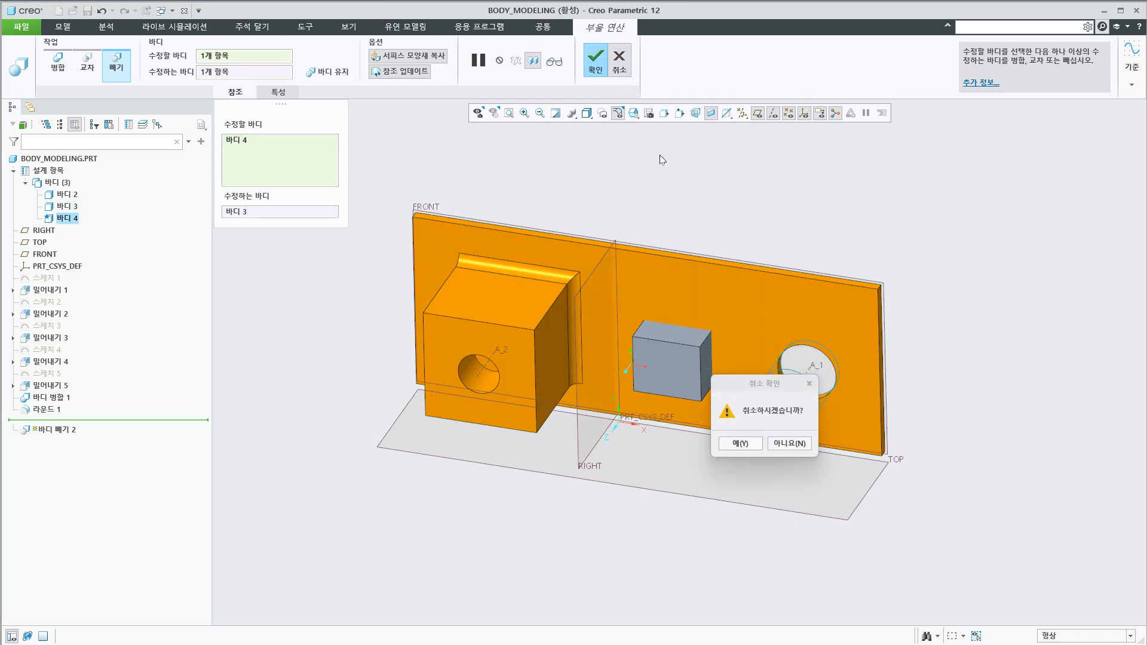
pyautogui.click(757, 446)
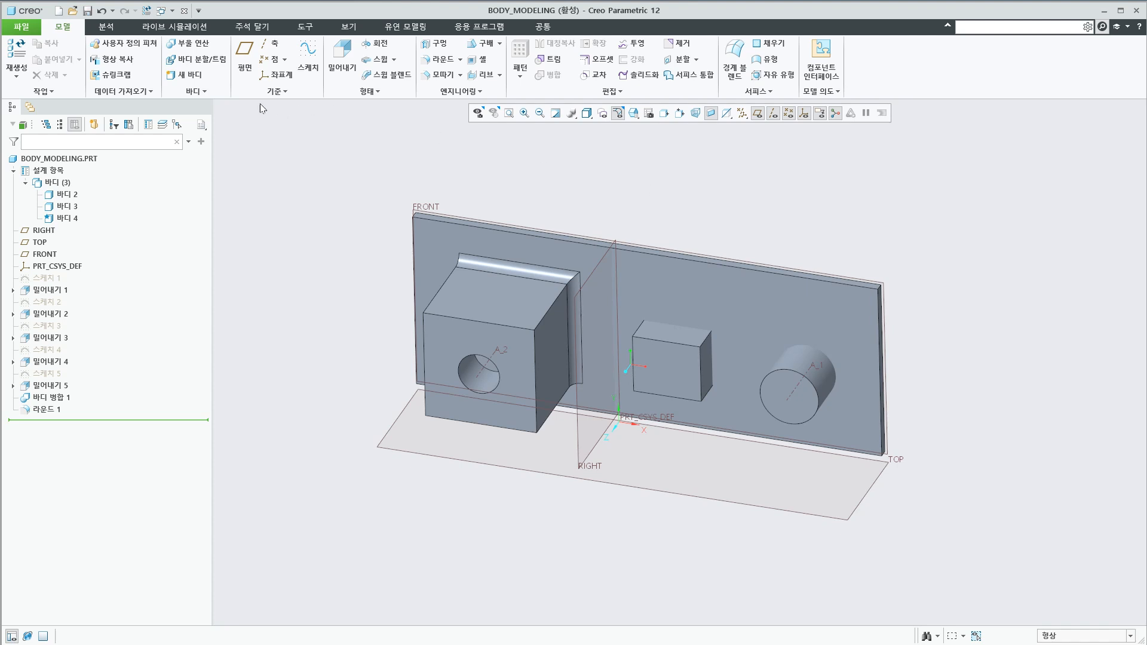
# Merge cylinder body 바디 3 into small block body 바디 2 with a Boolean operation and check the remaining bodies.
pyautogui.click(199, 44)
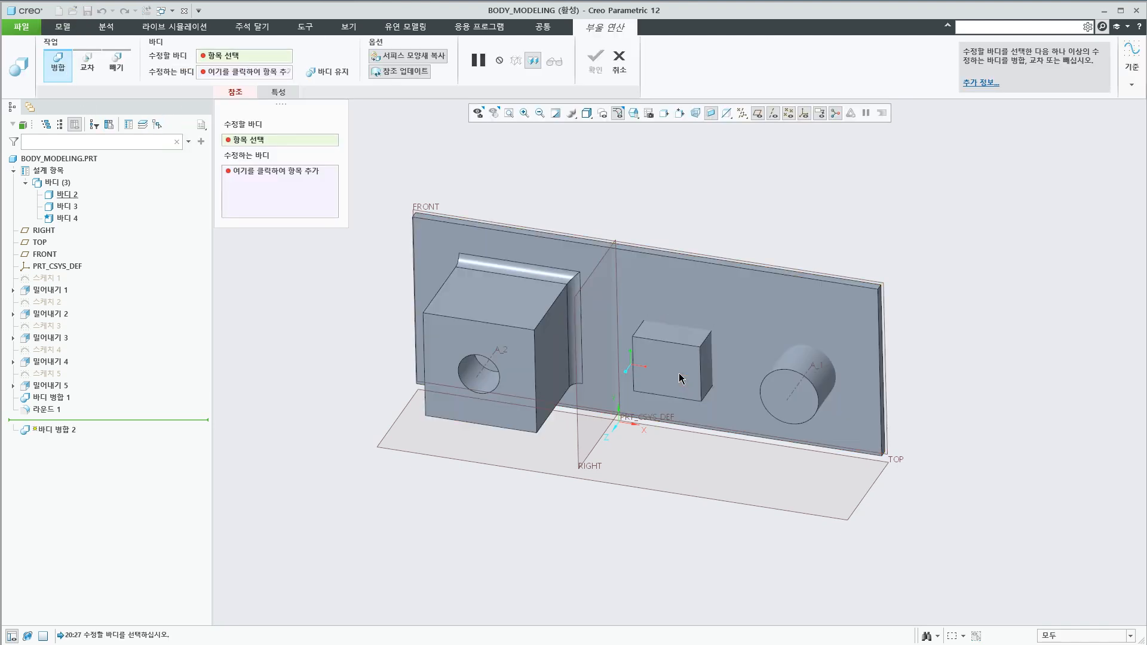
pyautogui.click(679, 373)
pyautogui.click(826, 425)
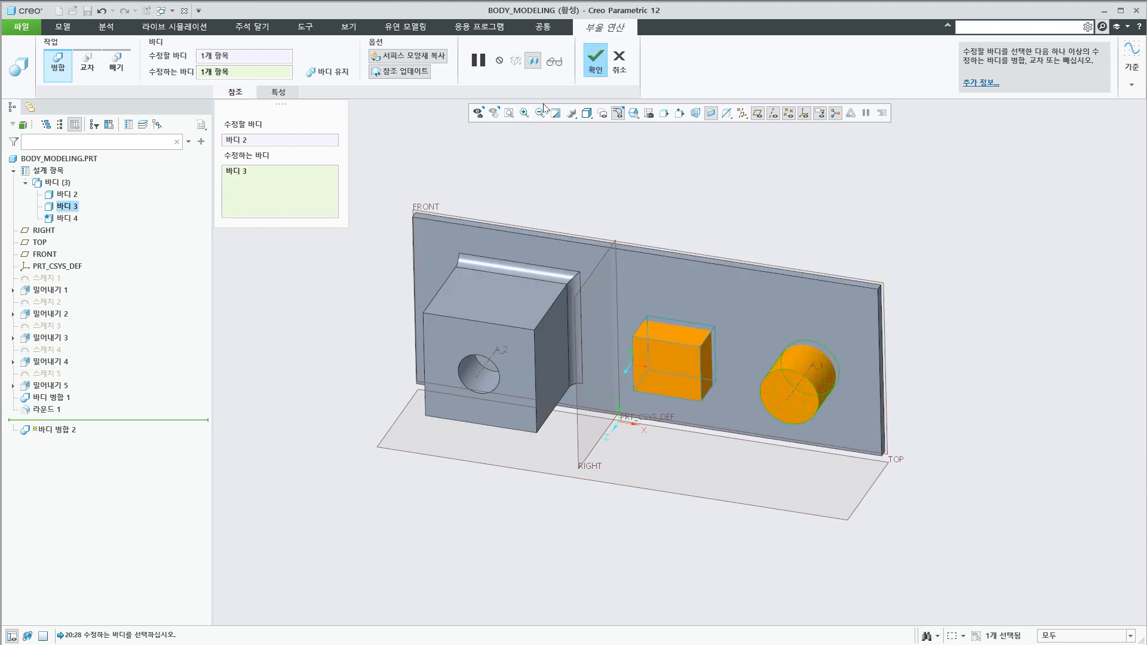
pyautogui.click(595, 70)
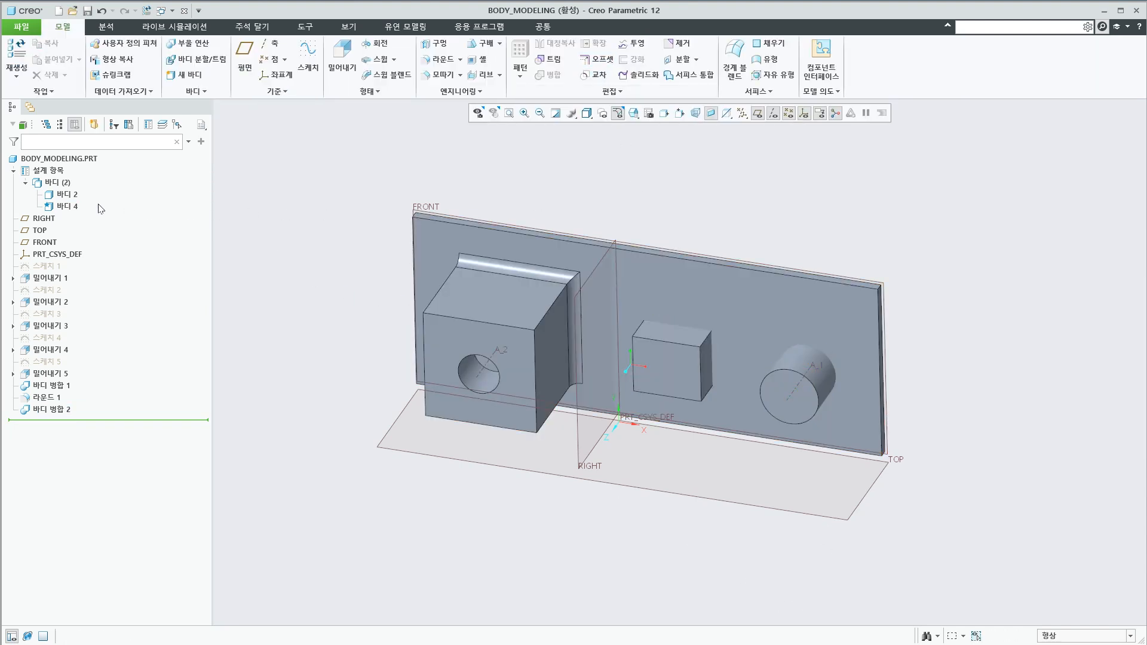
pyautogui.click(60, 207)
pyautogui.click(67, 194)
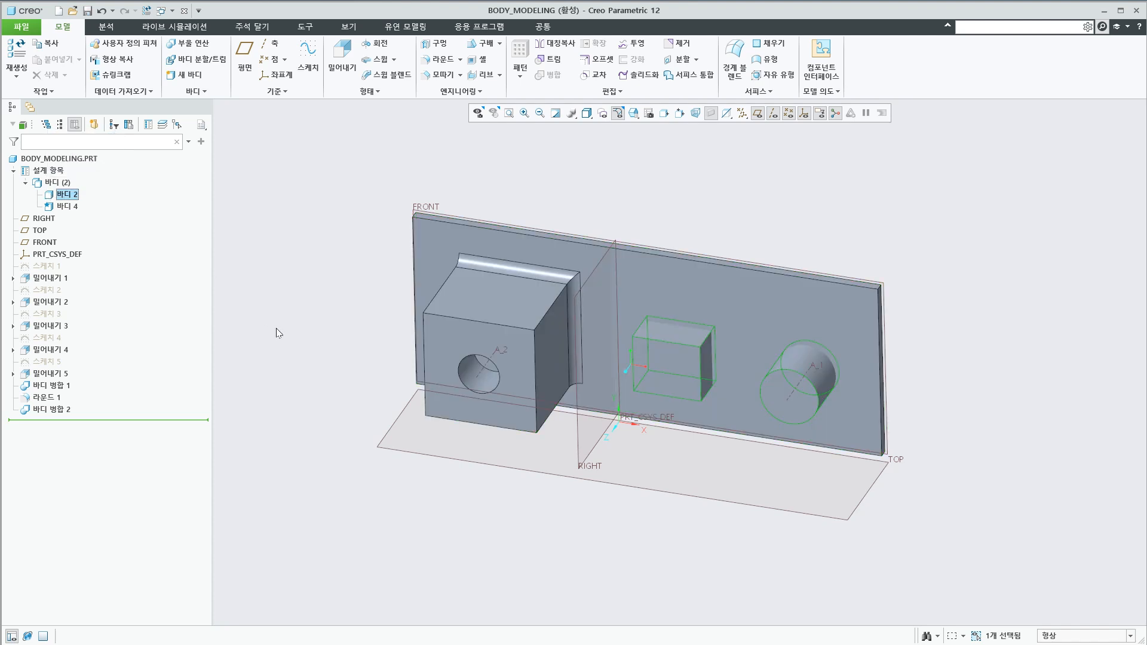
pyautogui.click(277, 333)
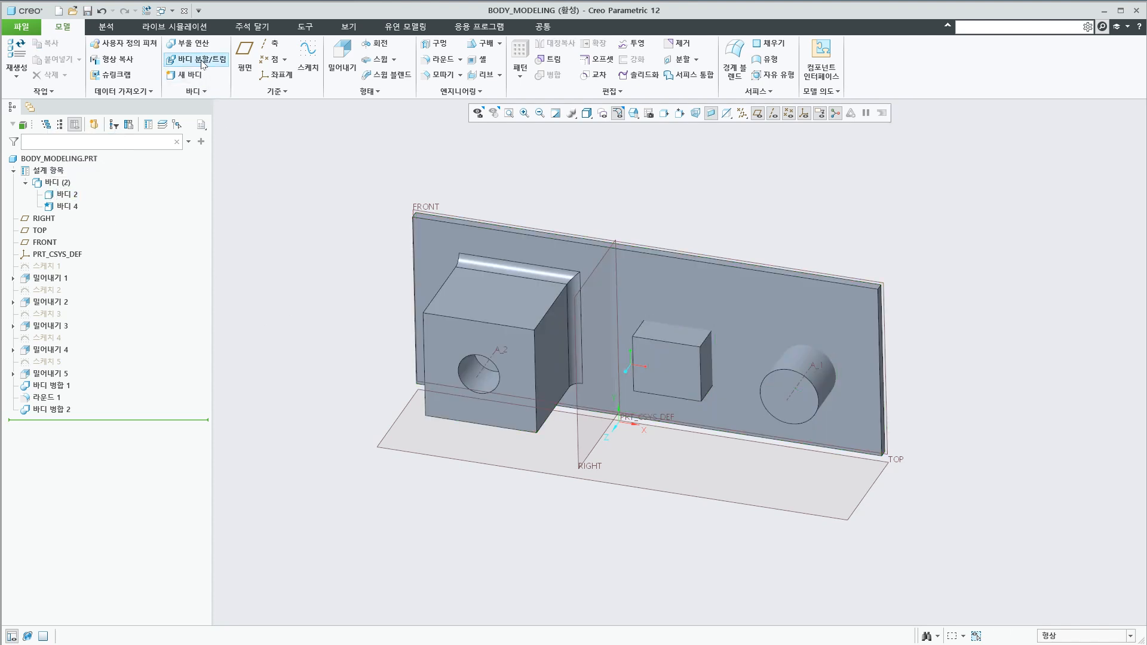
# Try a Boolean subtract with 바디 2 as the body to modify and 바디 4 as the modifying body, and cancel the feature.
pyautogui.click(185, 44)
pyautogui.click(116, 63)
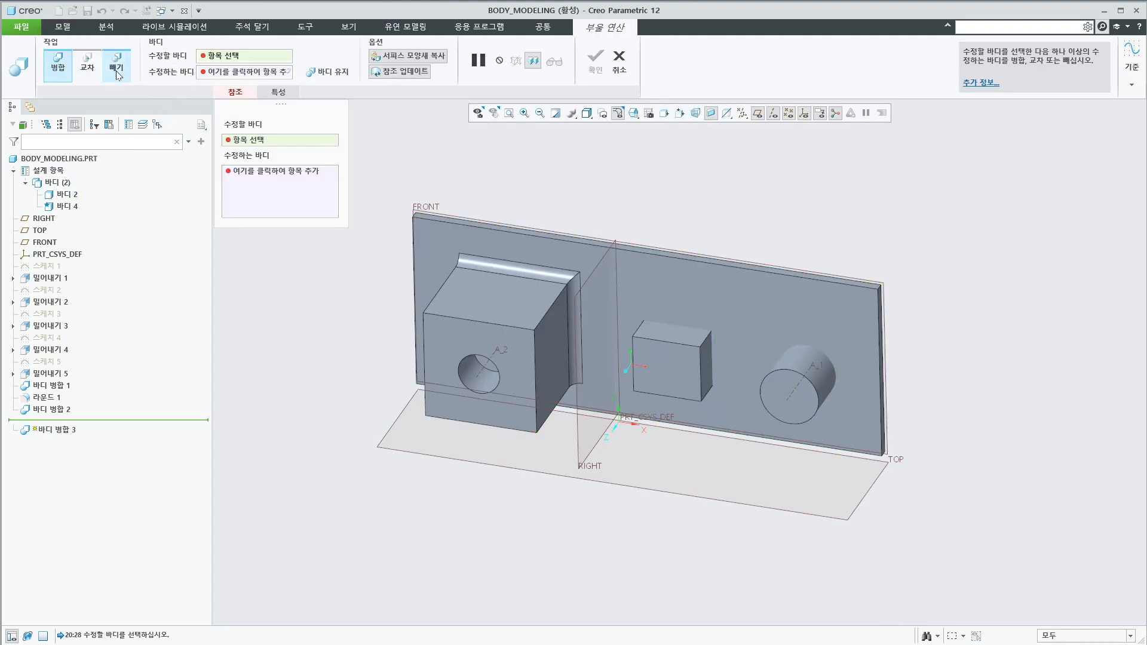
pyautogui.click(521, 272)
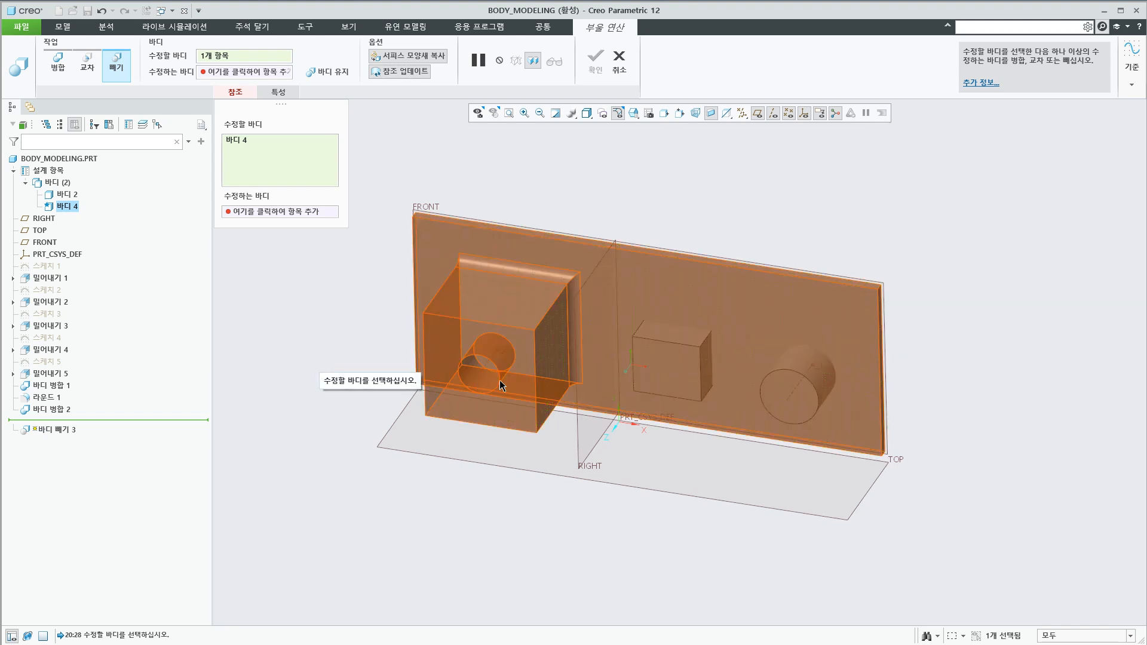
pyautogui.click(500, 380)
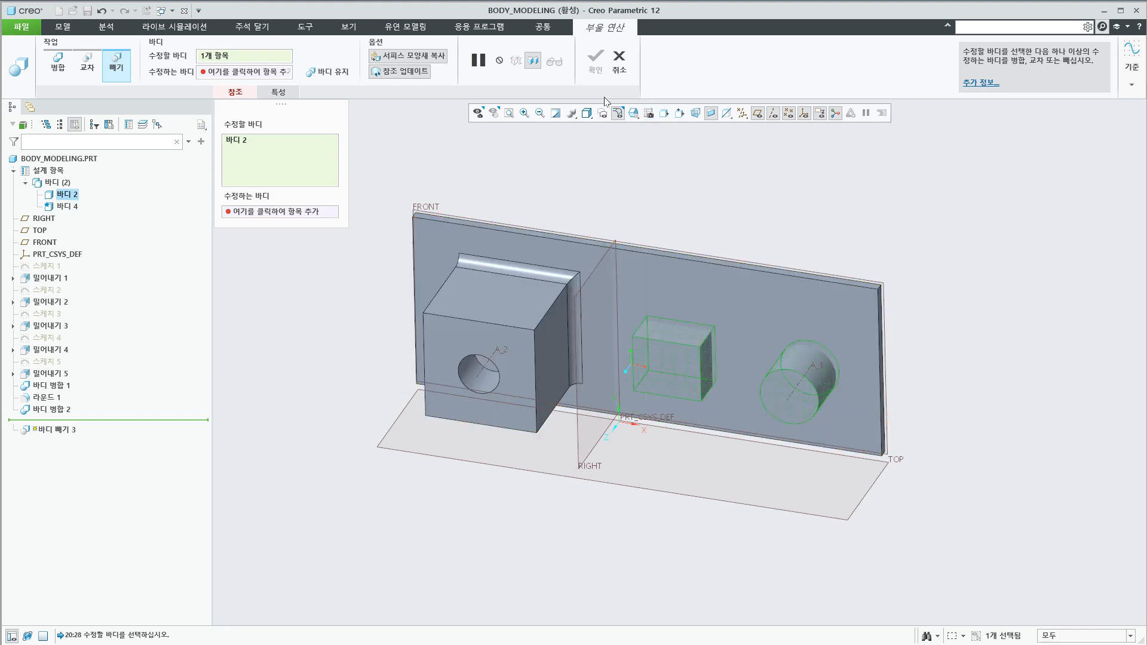
pyautogui.click(327, 214)
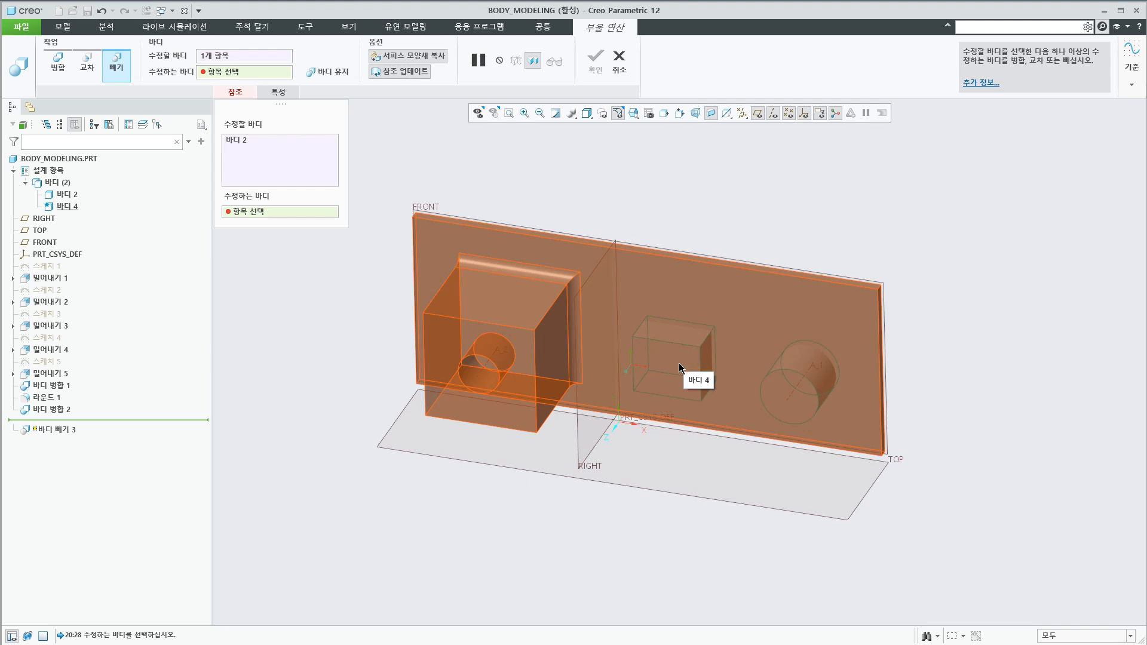
pyautogui.click(679, 363)
pyautogui.click(253, 145)
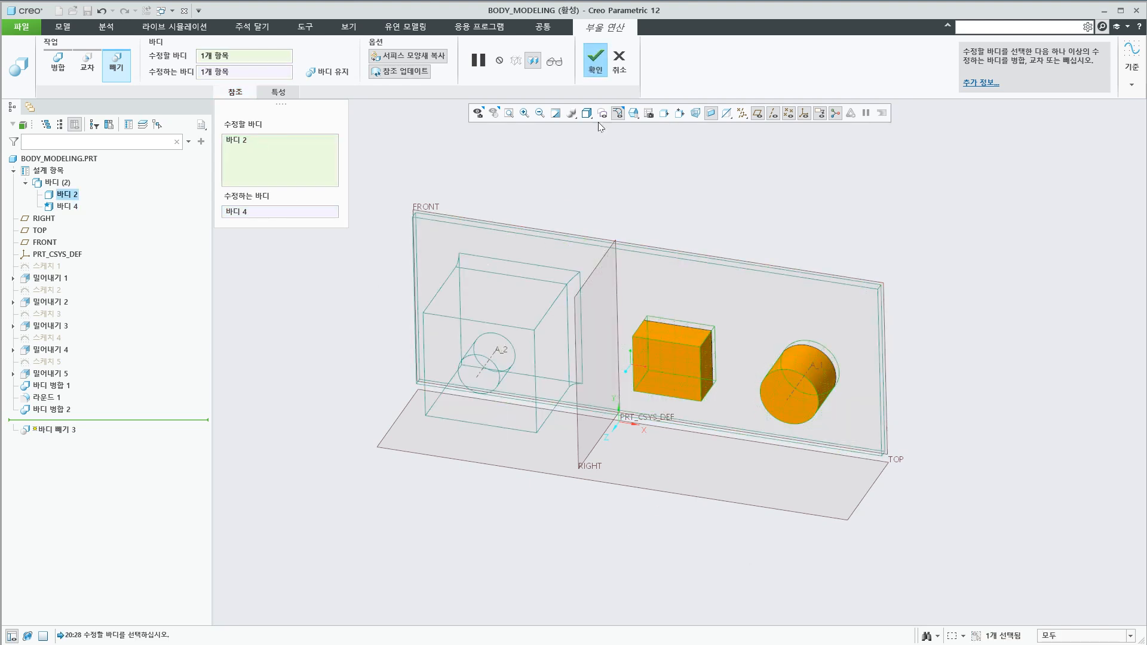
pyautogui.press('Escape')
pyautogui.press('Escape')
pyautogui.click(619, 60)
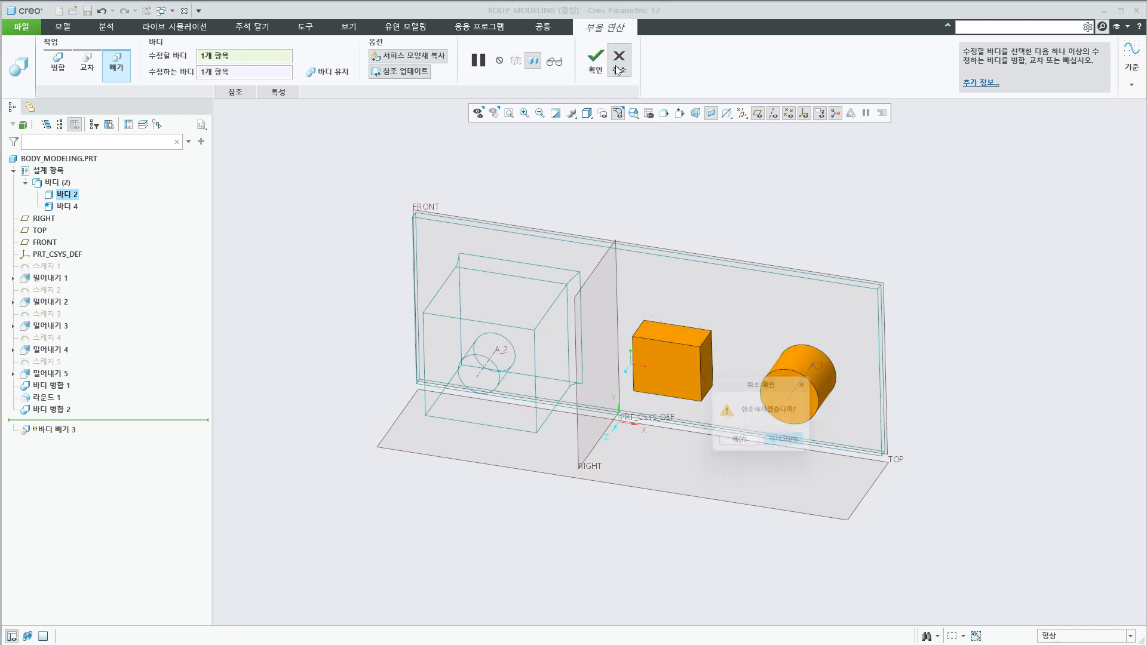
pyautogui.click(740, 443)
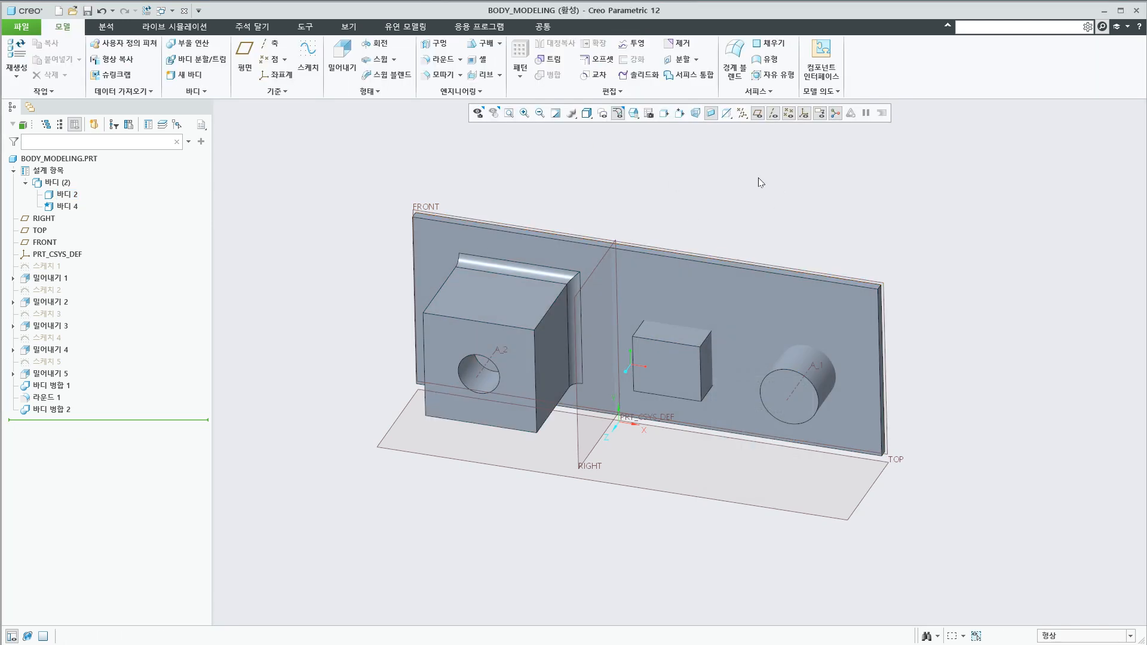
# Subtract 바디 2, the merged small block and cylinder, from plate body 바디 4 with a Boolean operation.
pyautogui.moveTo(565, 230); pyautogui.dragTo(536, 239, button='middle')
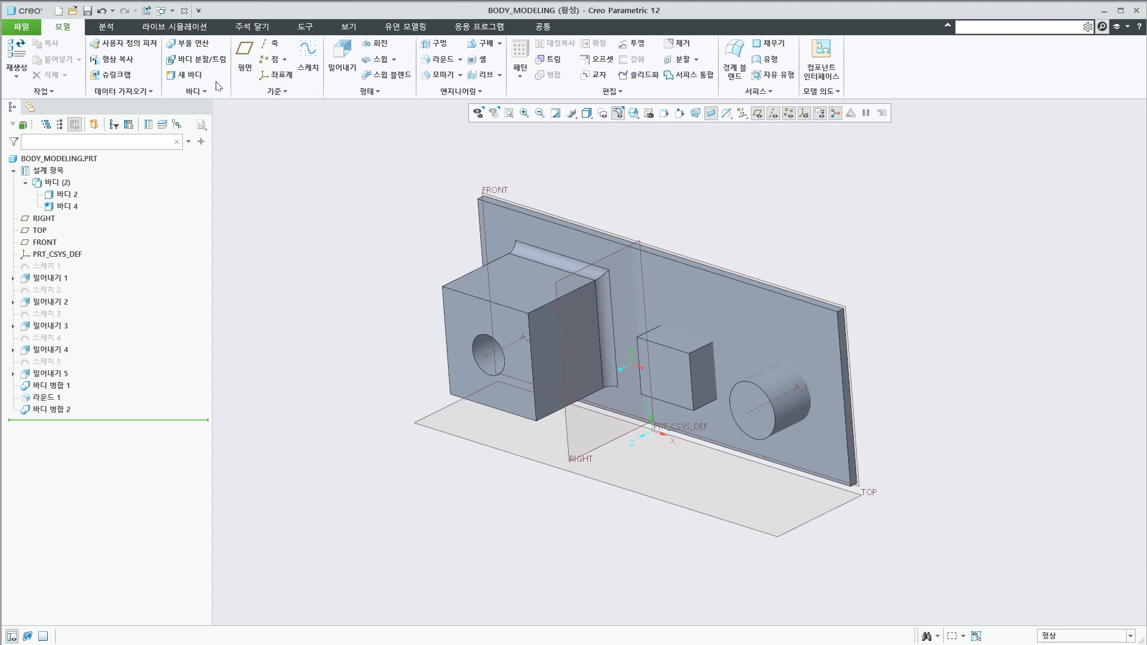
pyautogui.click(198, 48)
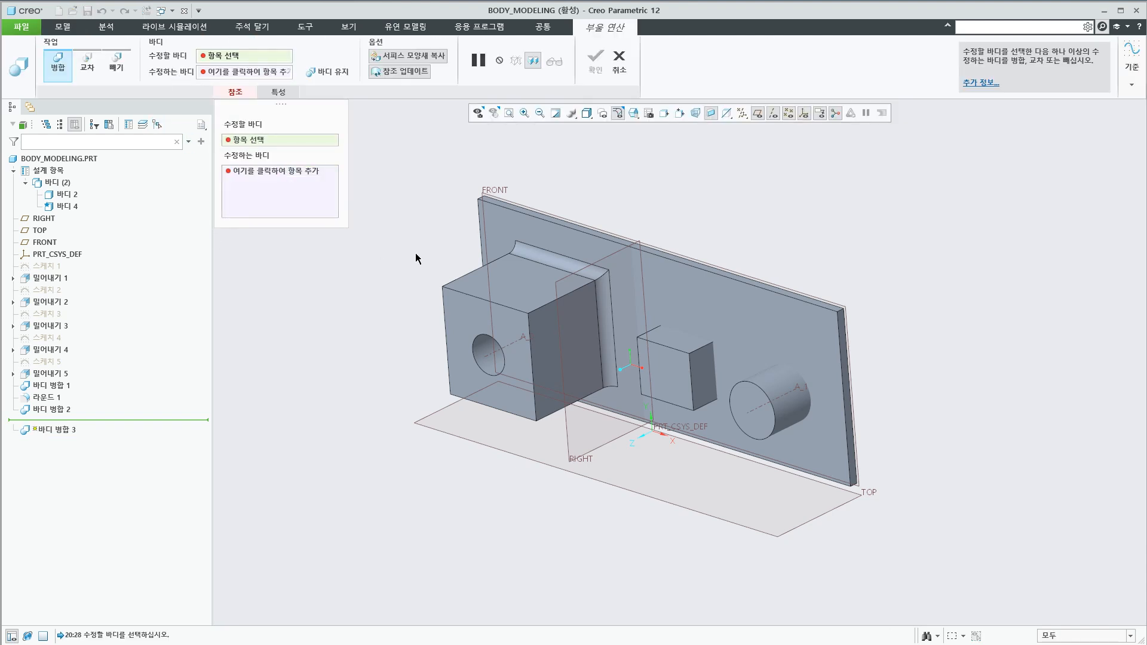
pyautogui.click(536, 273)
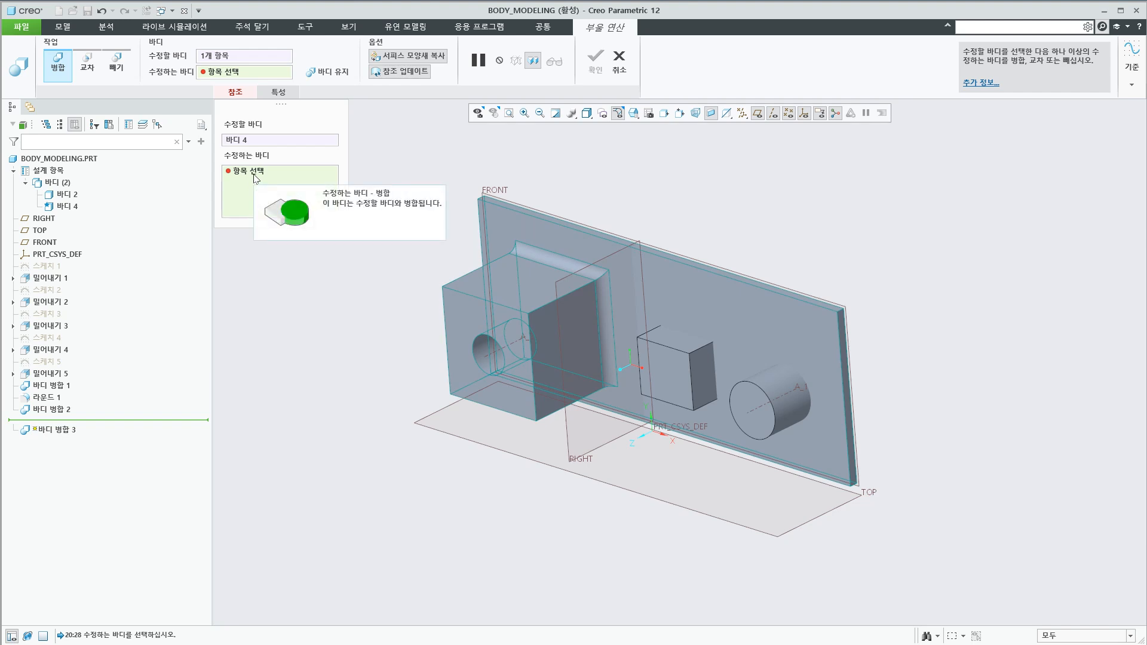
pyautogui.click(117, 62)
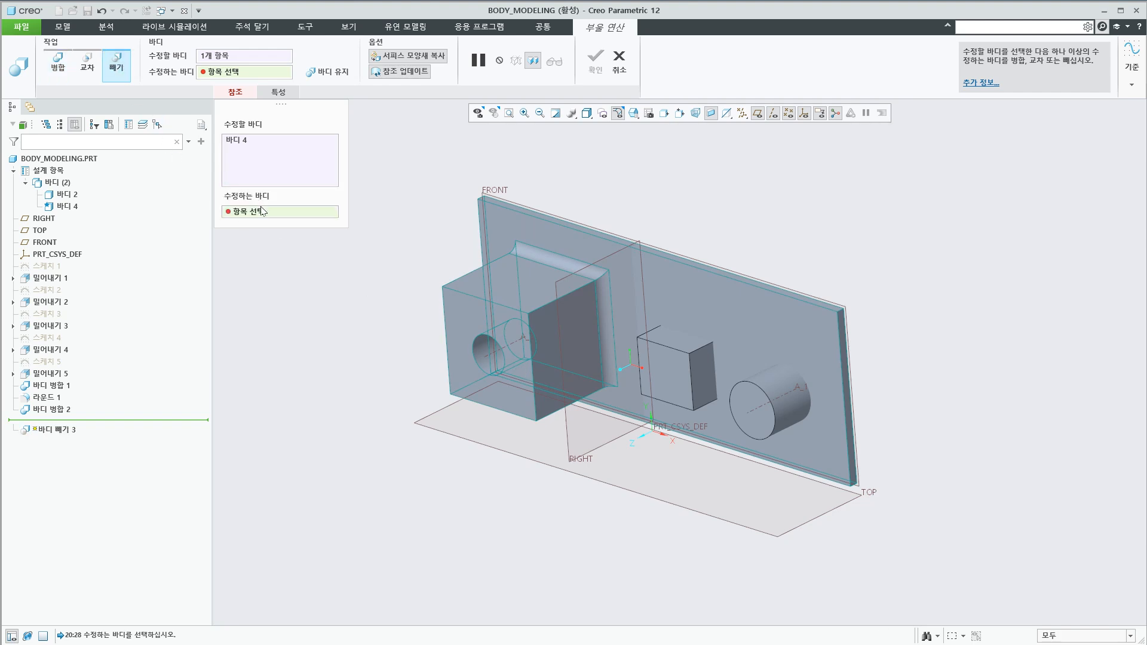
pyautogui.click(697, 377)
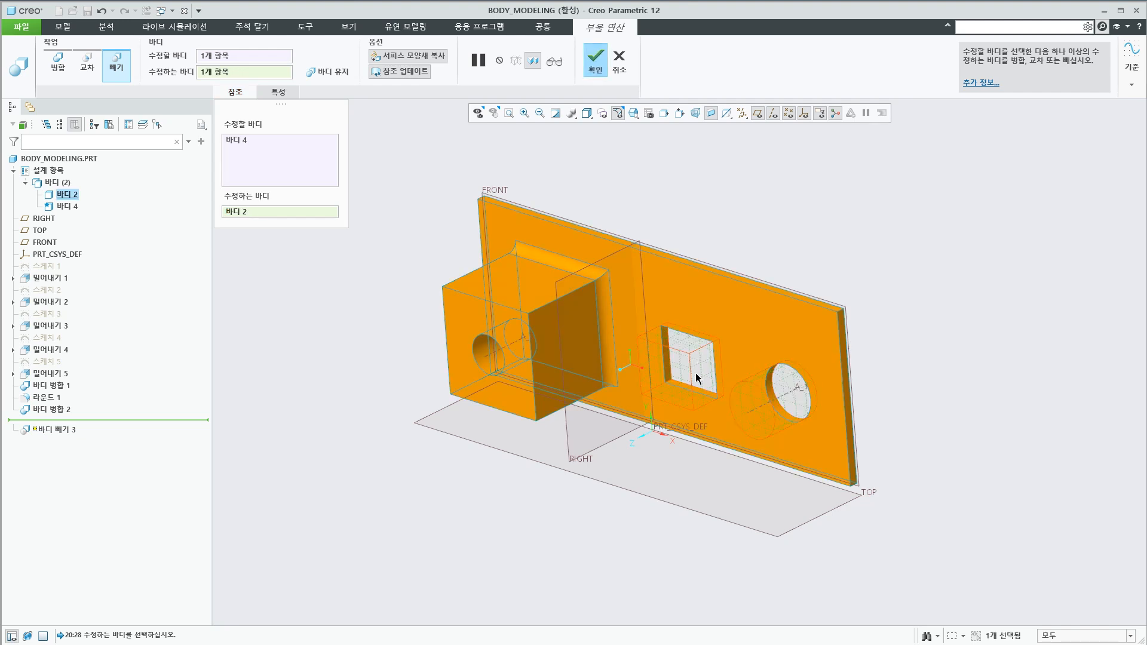
pyautogui.click(592, 63)
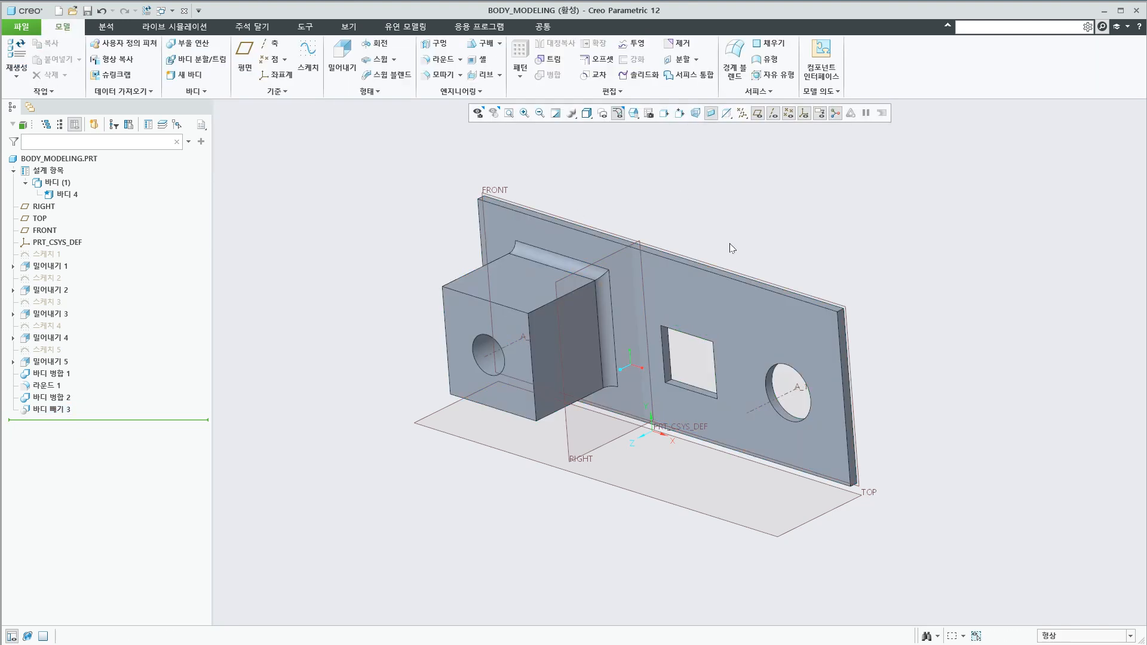
pyautogui.keyDown('shift'); pyautogui.moveTo(729, 243); pyautogui.dragTo(740, 278, button='middle'); pyautogui.keyUp('shift')
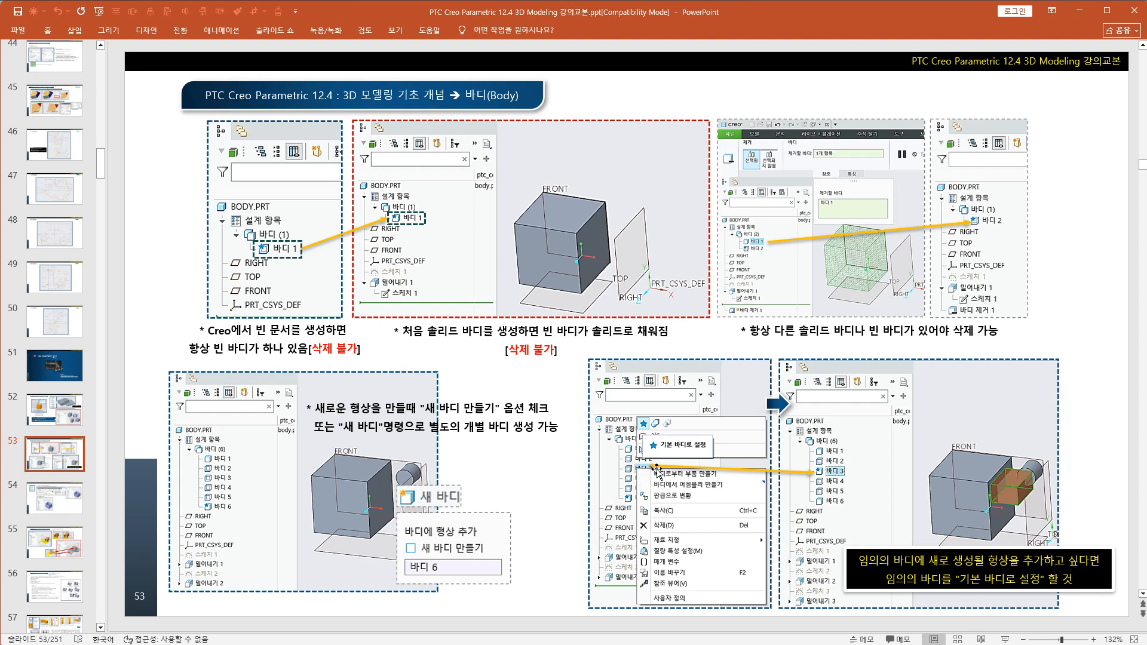
# Show slide 54 in PowerPoint, covering operations between solid bodies and converting a solid body to a quilt.
pyautogui.click(54, 499)
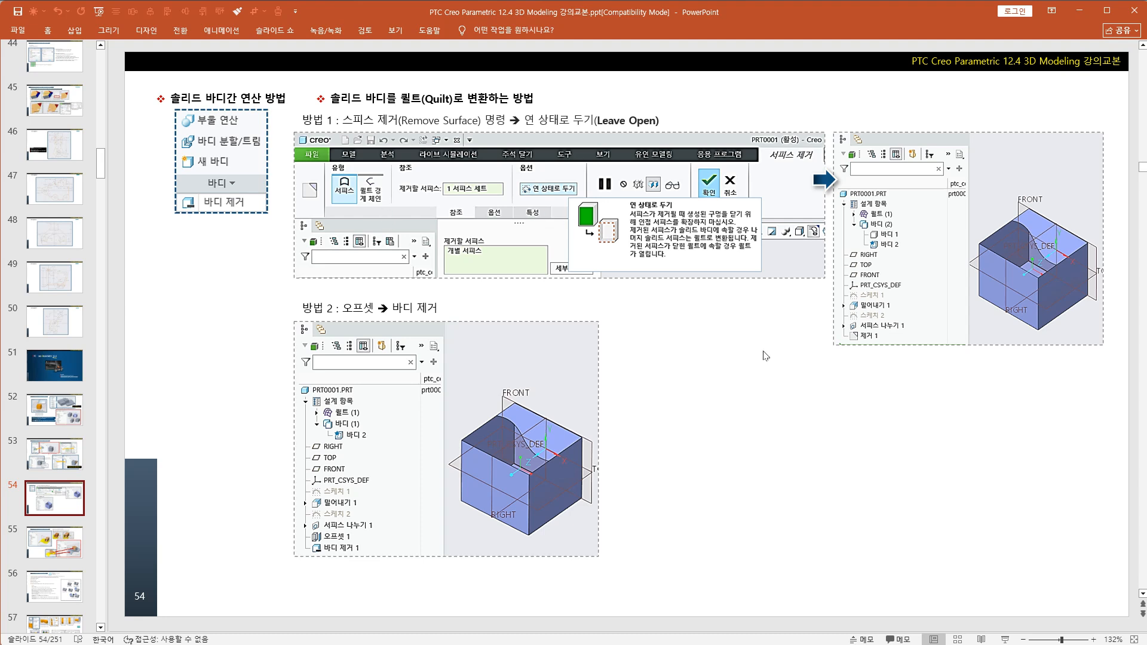
pyautogui.click(728, 394)
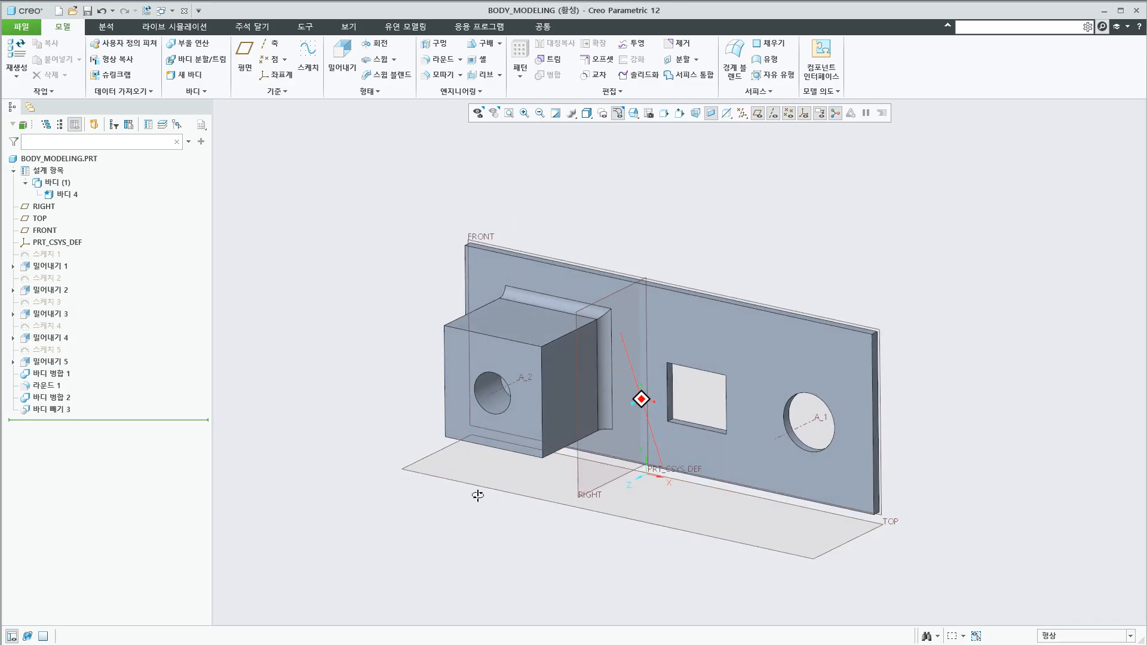
# Save the BODY_MODELING part in Creo Parametric.
pyautogui.moveTo(478, 495); pyautogui.dragTo(479, 512, button='middle')
pyautogui.keyDown('shift'); pyautogui.moveTo(479, 512); pyautogui.dragTo(491, 478, button='middle'); pyautogui.keyUp('shift')
pyautogui.hotkey('ctrl', 's')
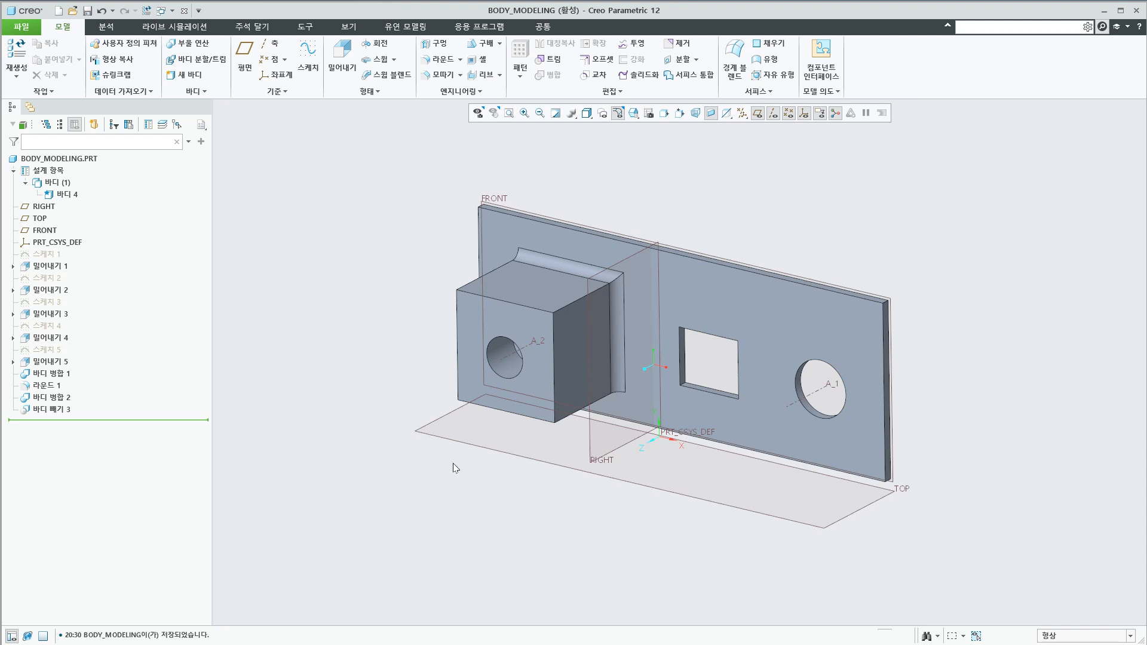
# Hide 바디 4, the remaining plate body, so that only the datum features are displayed.
pyautogui.rightClick(68, 190)
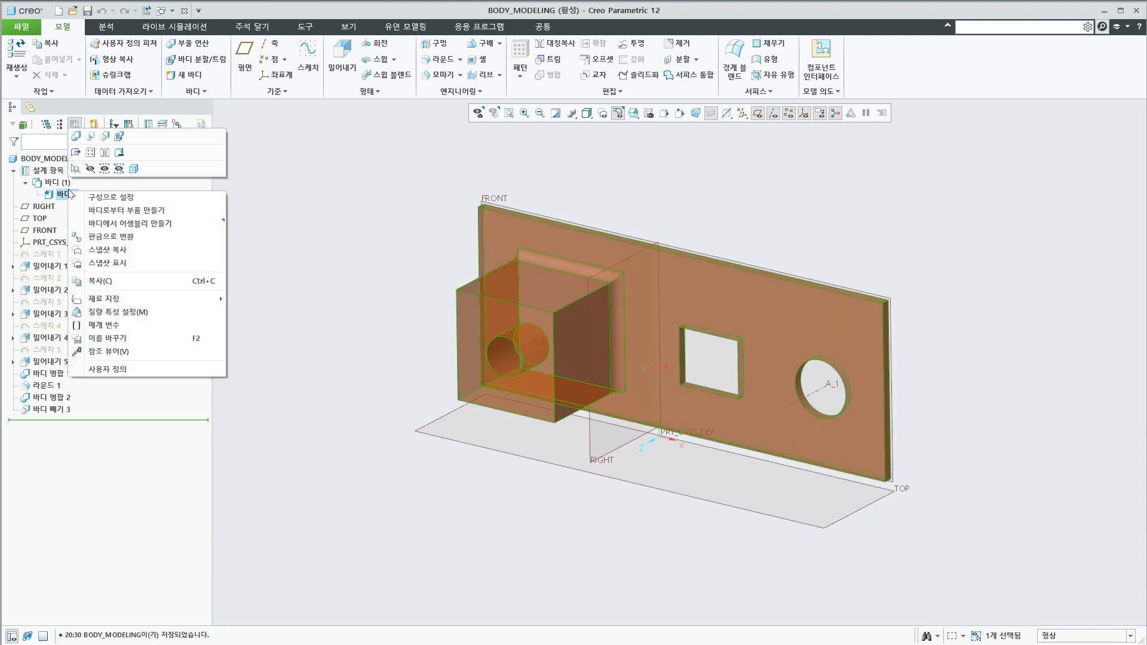
pyautogui.click(87, 170)
pyautogui.scroll(-2, 368, 394)
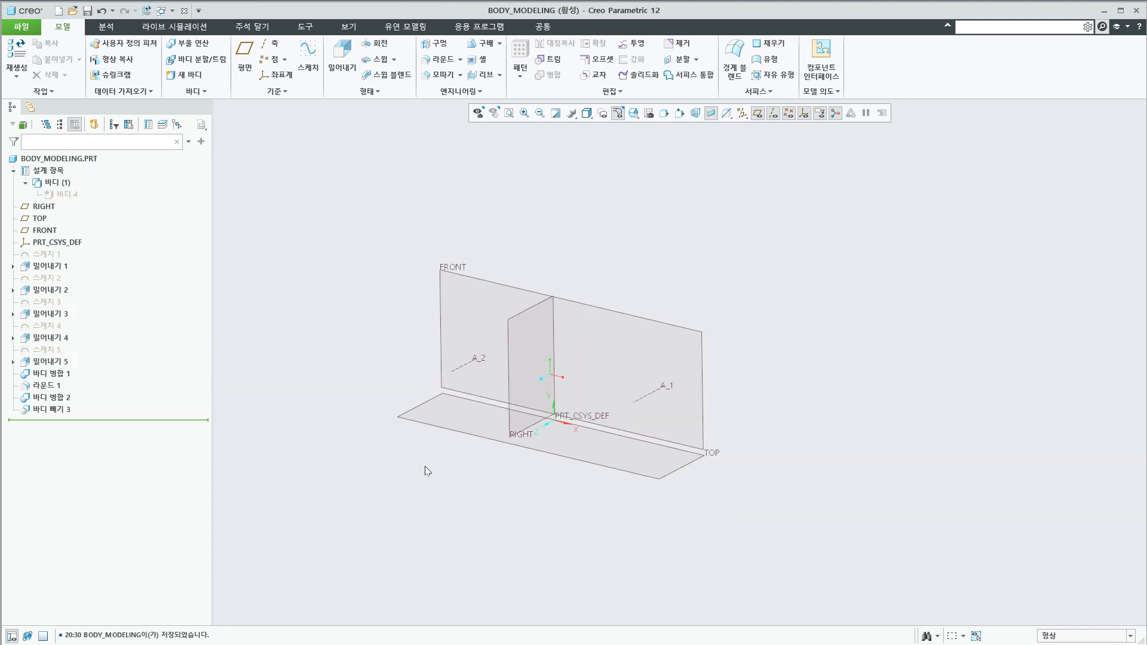
# Start a sketch on the FRONT datum plane and show the hidden plate body 바디 4 again.
pyautogui.keyDown('shift'); pyautogui.moveTo(577, 518); pyautogui.dragTo(573, 493, button='middle'); pyautogui.keyUp('shift')
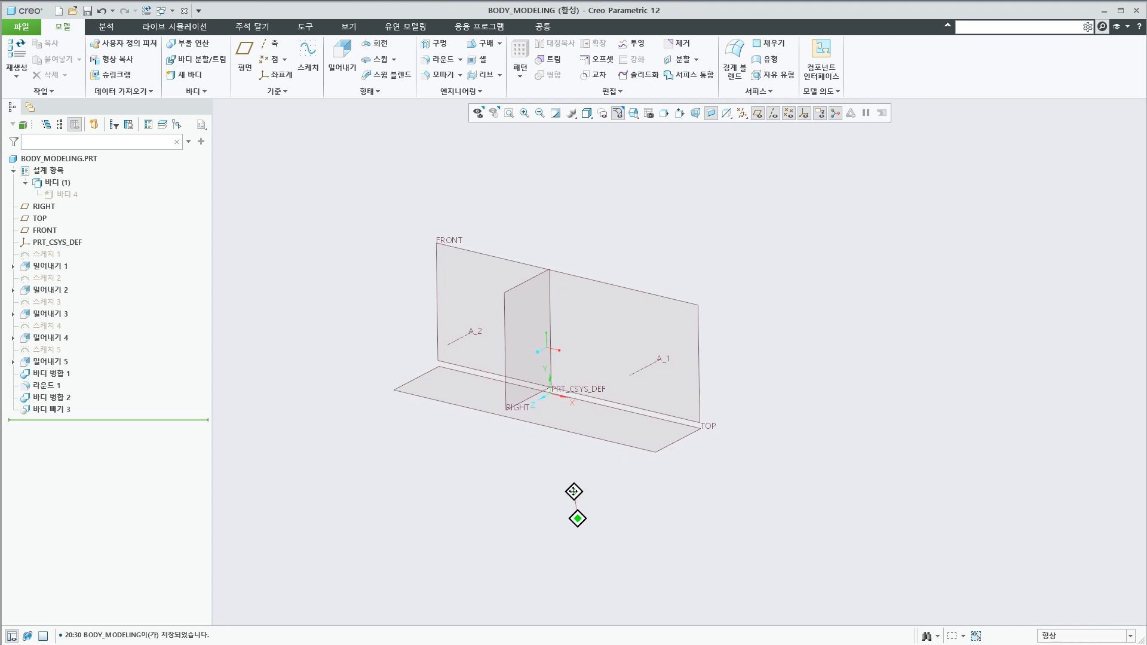
pyautogui.click(695, 311)
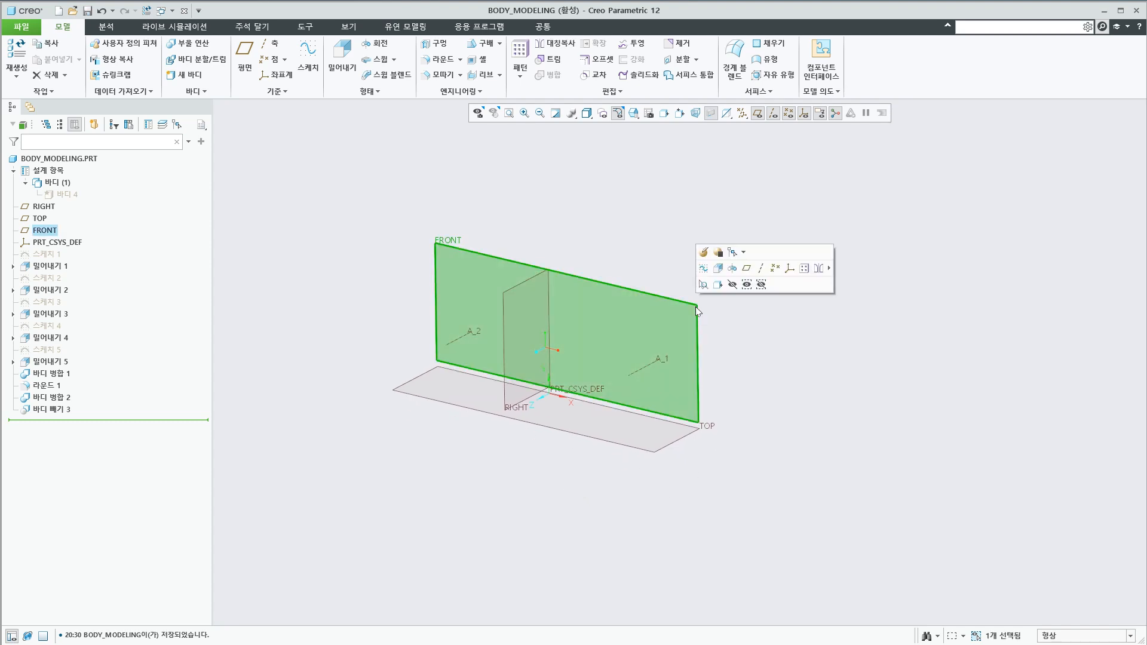
pyautogui.click(703, 268)
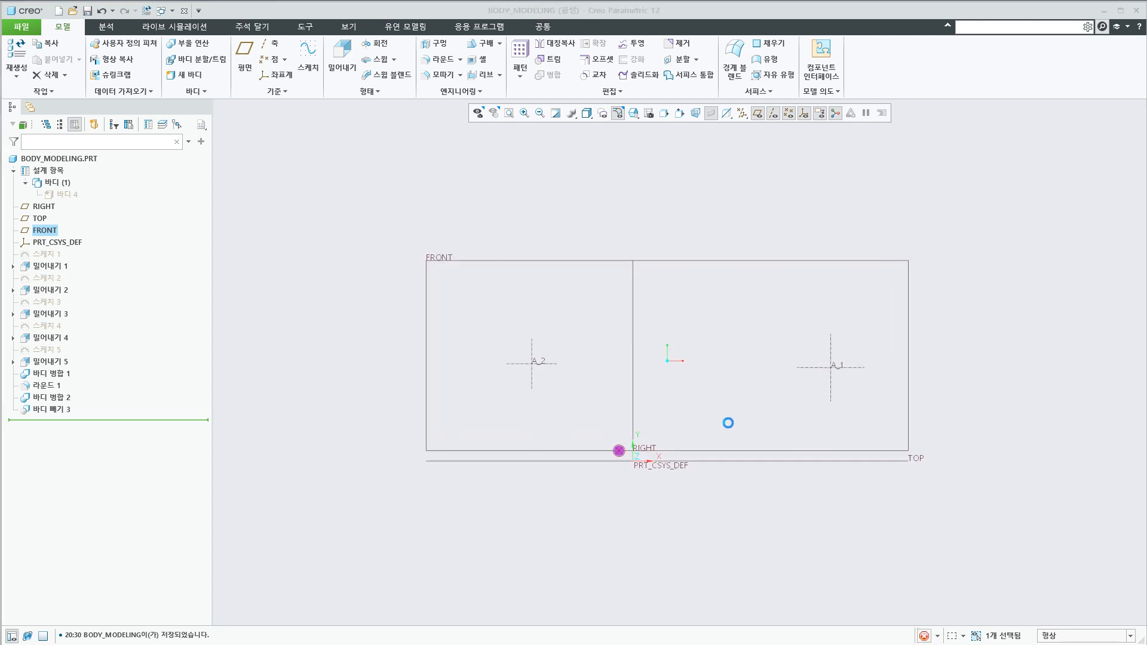
pyautogui.scroll(3, 691, 448)
pyautogui.keyDown('shift'); pyautogui.moveTo(738, 497); pyautogui.dragTo(452, 518, button='middle'); pyautogui.keyUp('shift')
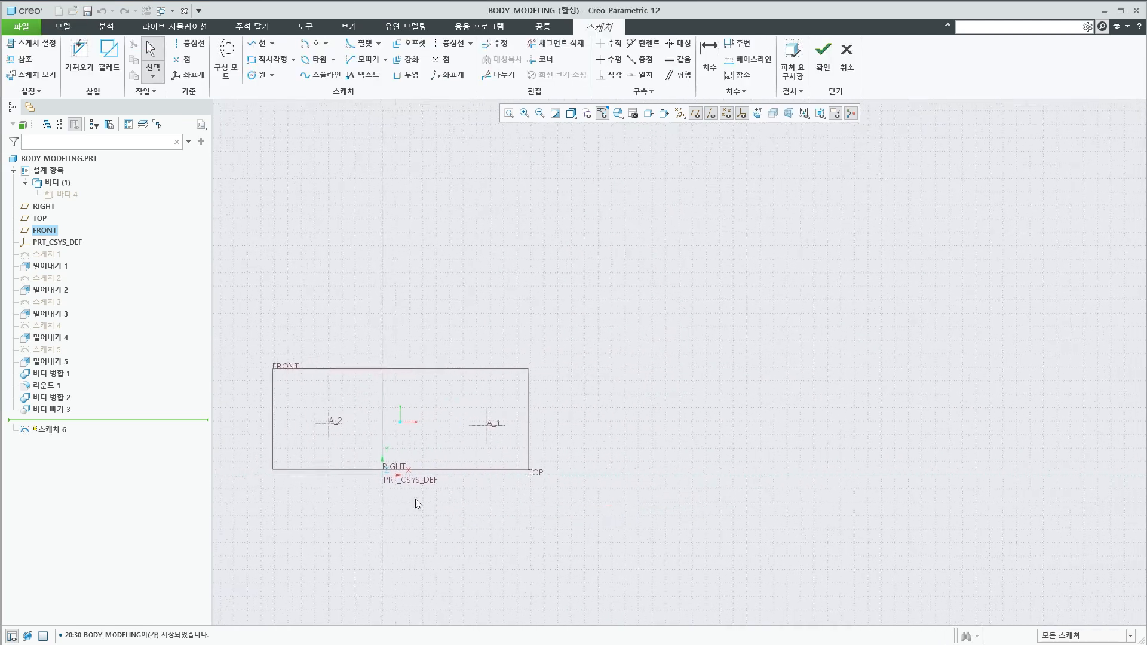
pyautogui.click(71, 196)
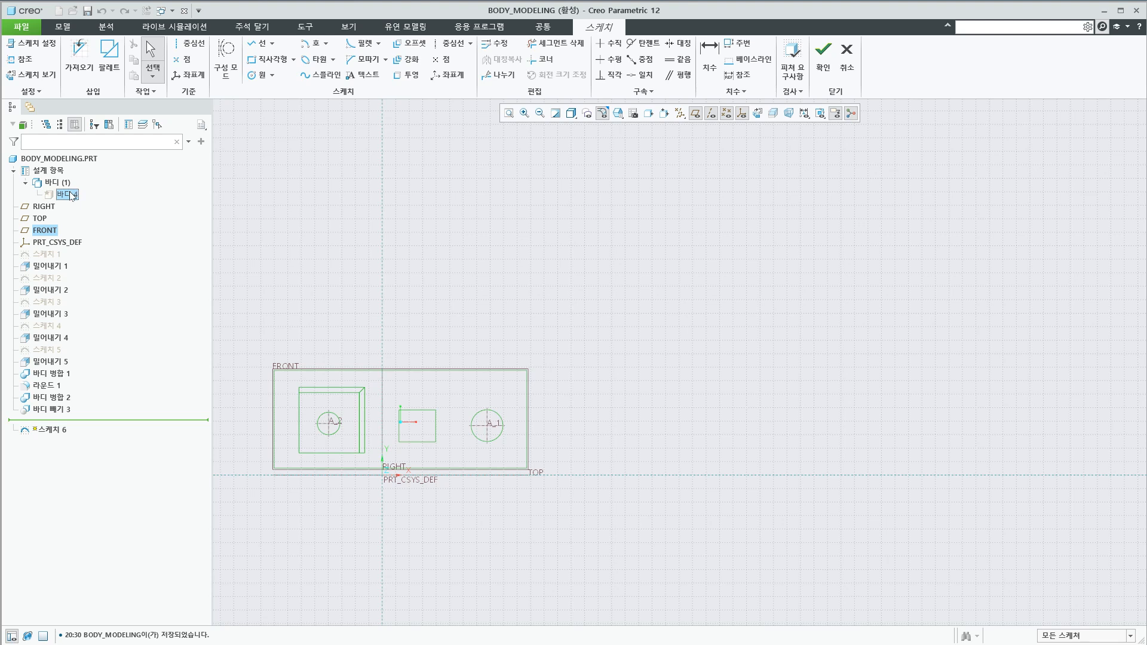
pyautogui.click(70, 195)
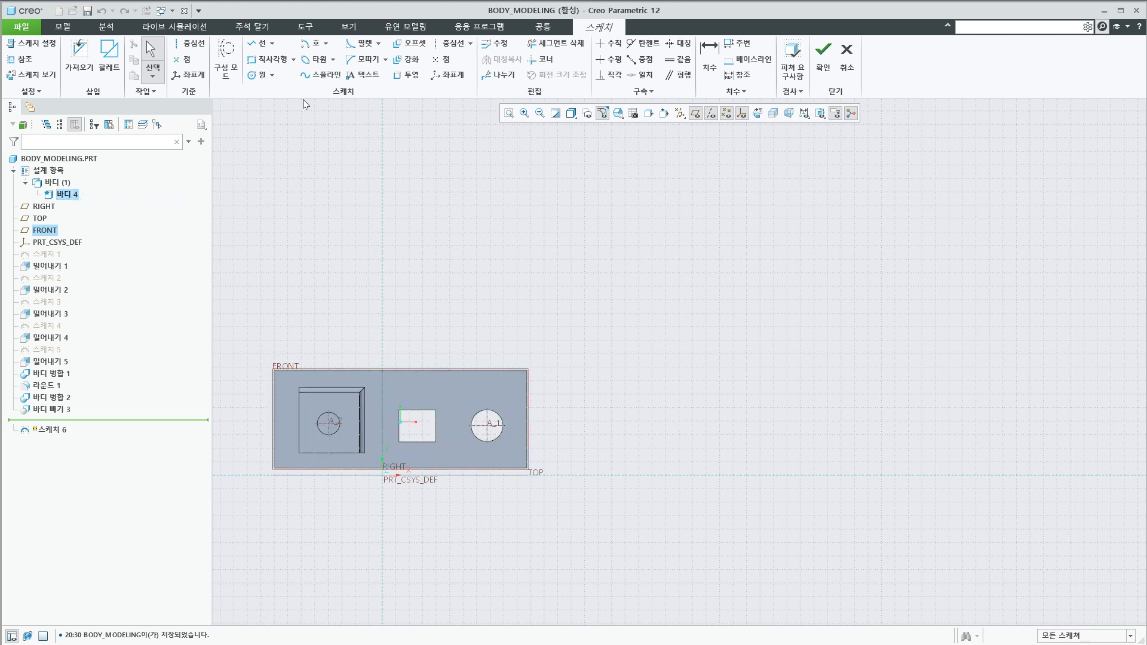
# Sketch a freestanding rectangle beside the round-hole end of the plate and finish the sketch.
pyautogui.click(267, 59)
pyautogui.click(603, 366)
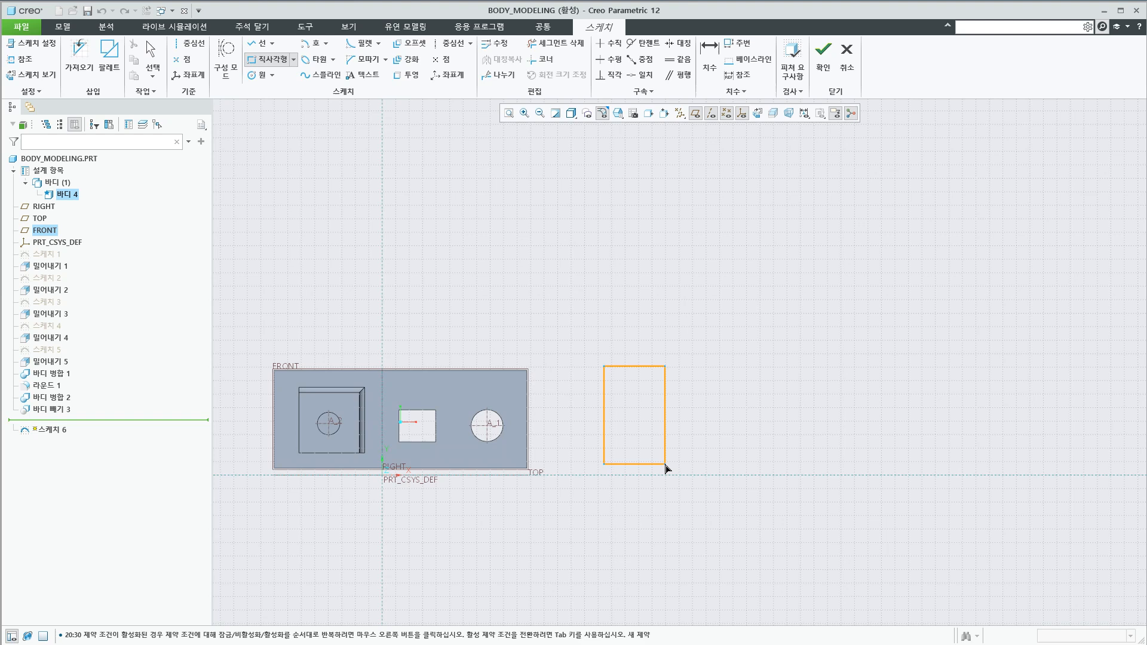
pyautogui.click(730, 504)
pyautogui.click(823, 57)
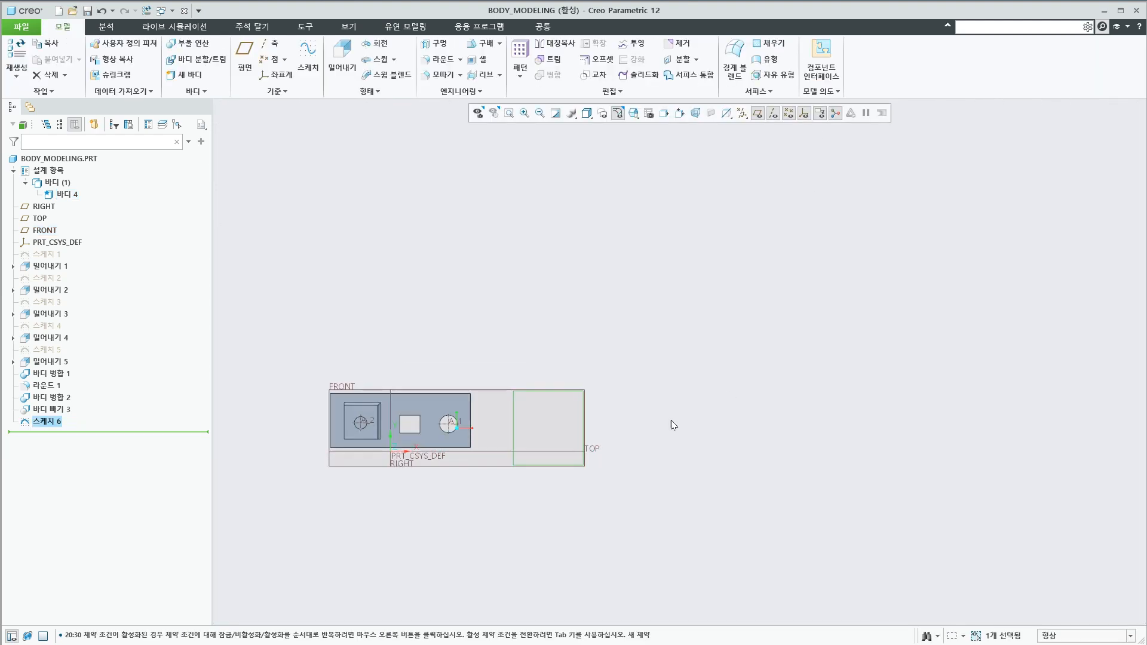
# Extrude the rectangle 192.60 deep as a new solid body separate from 바디 4.
pyautogui.click(343, 57)
pyautogui.click(330, 92)
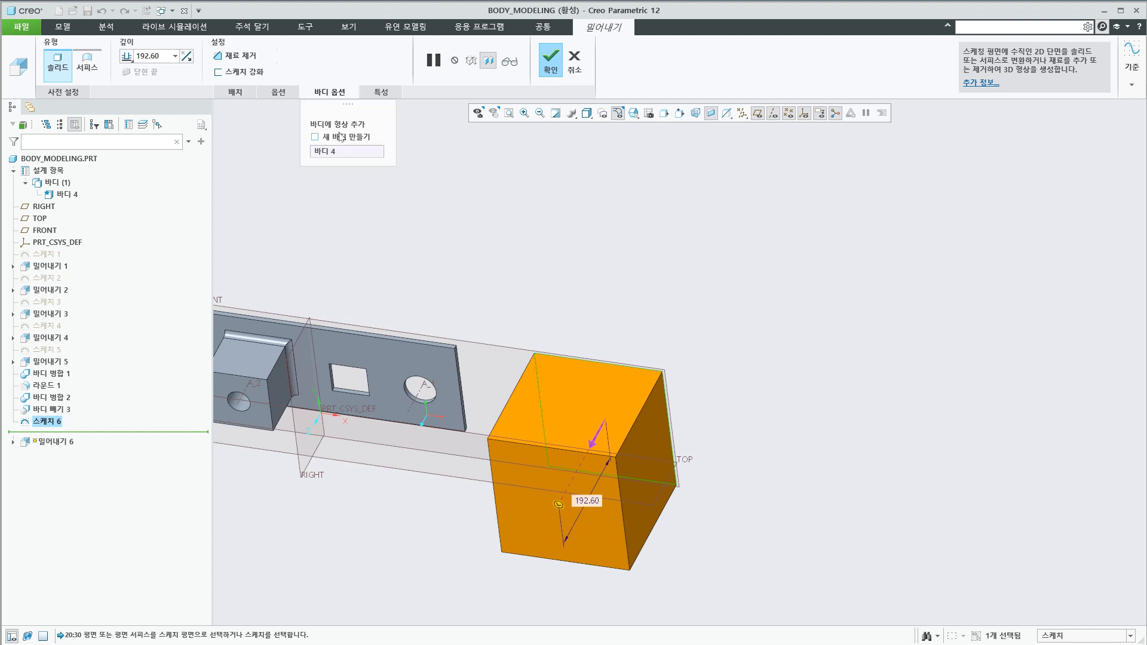
pyautogui.click(315, 137)
pyautogui.click(550, 60)
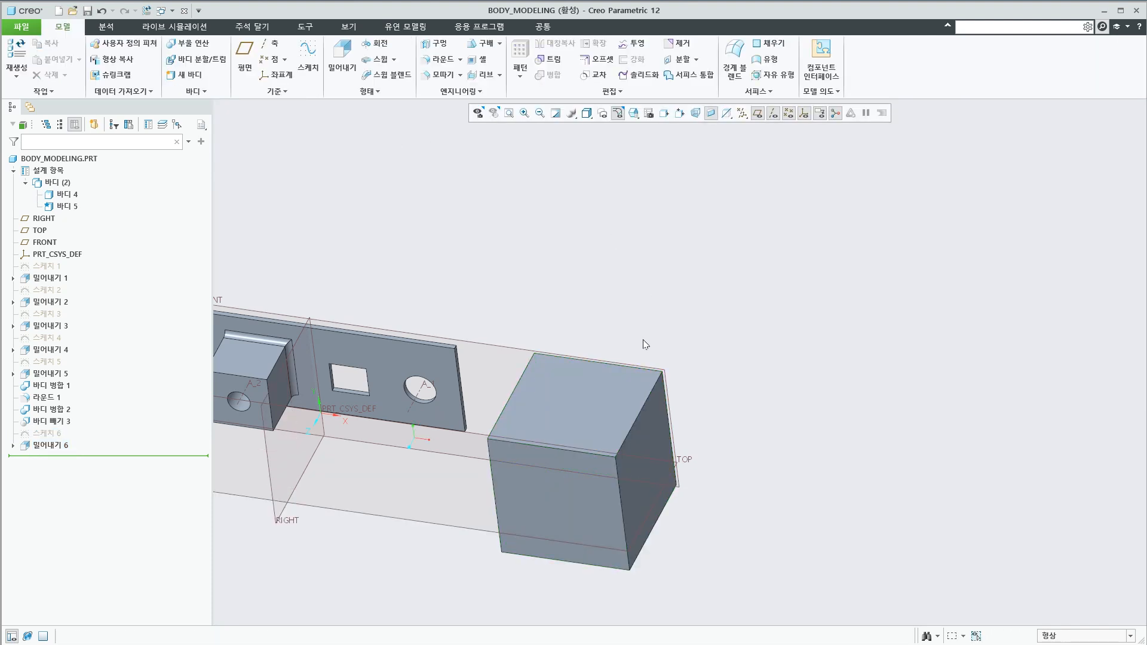
# Sketch a wavy spline on the new block's top face, running past both of its side edges.
pyautogui.scroll(-2, 522, 493)
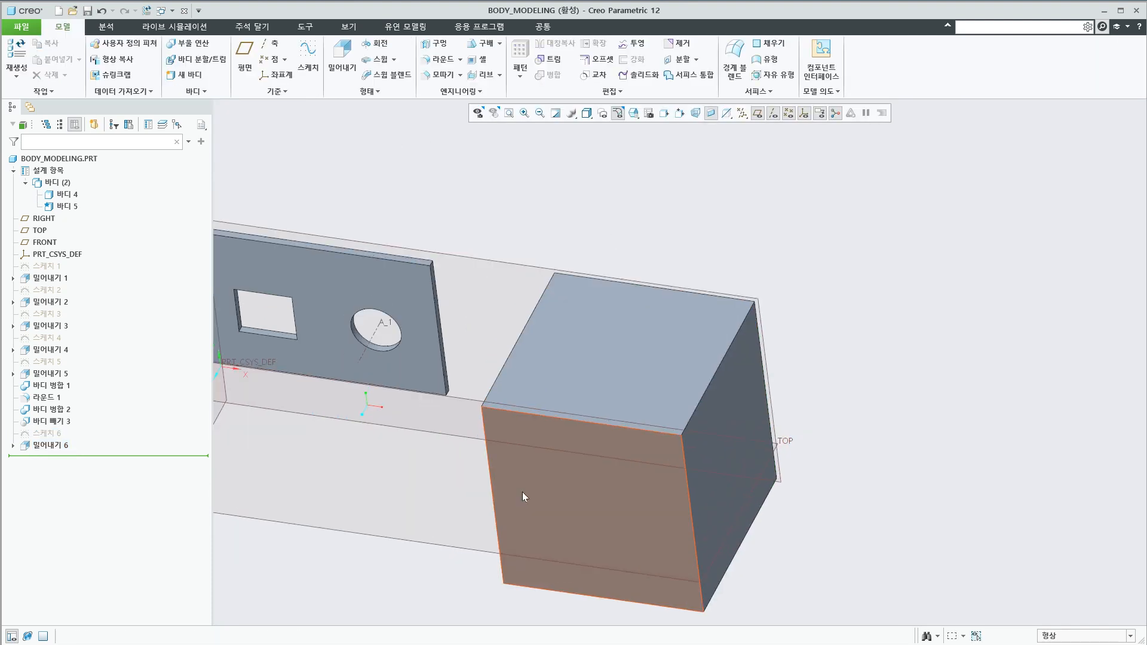
pyautogui.click(661, 376)
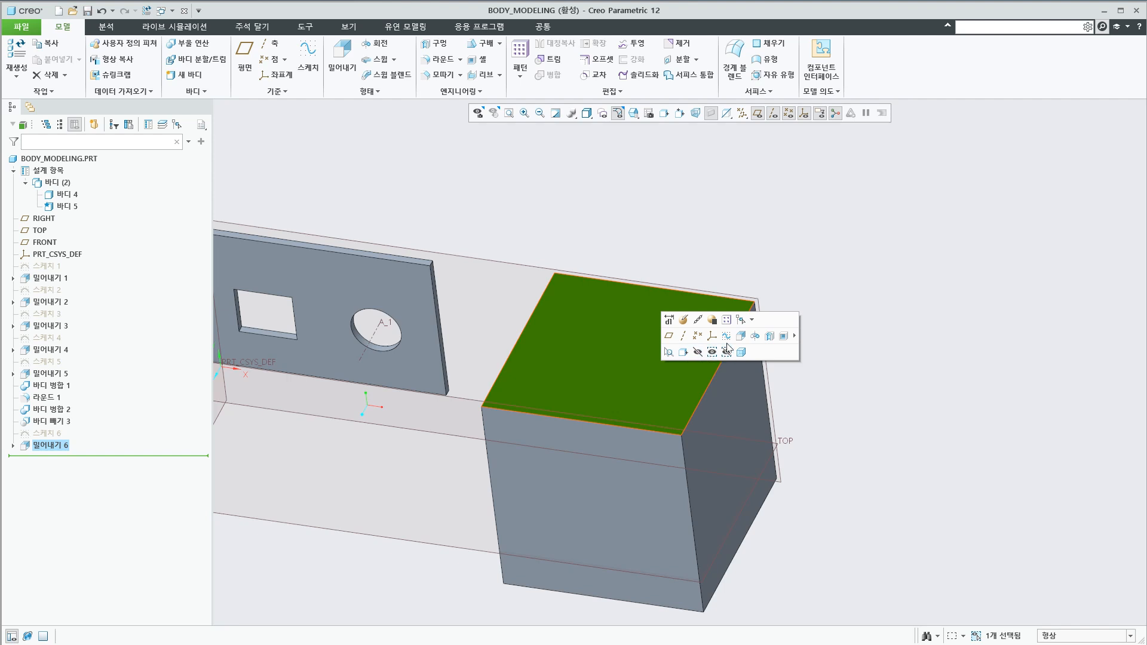
pyautogui.click(725, 340)
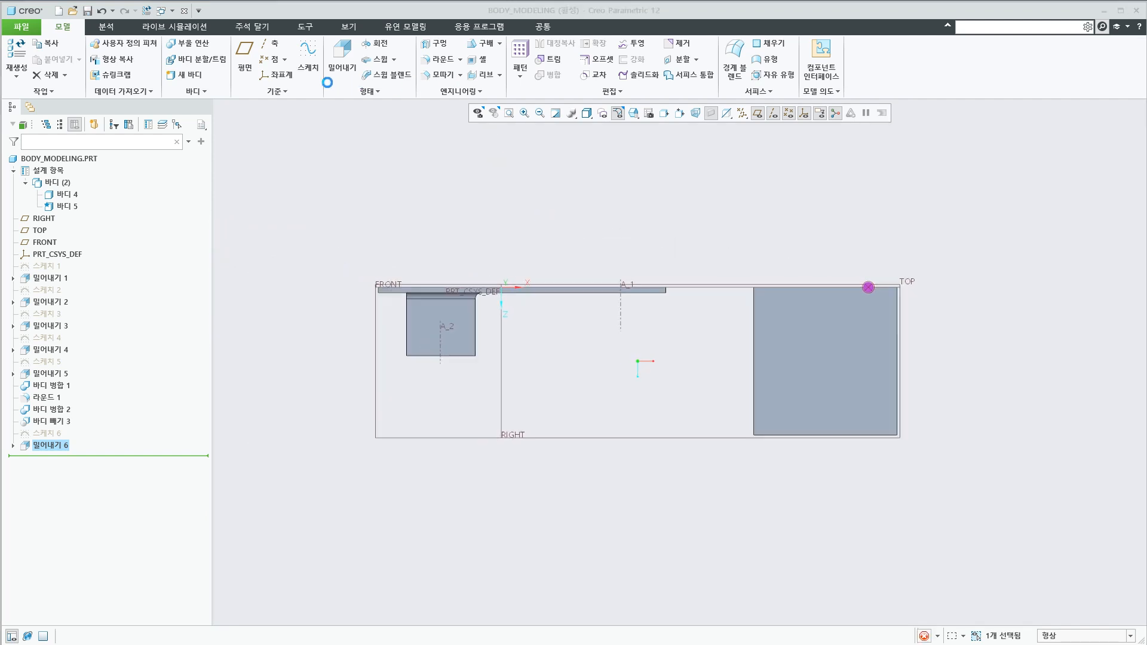
pyautogui.click(324, 76)
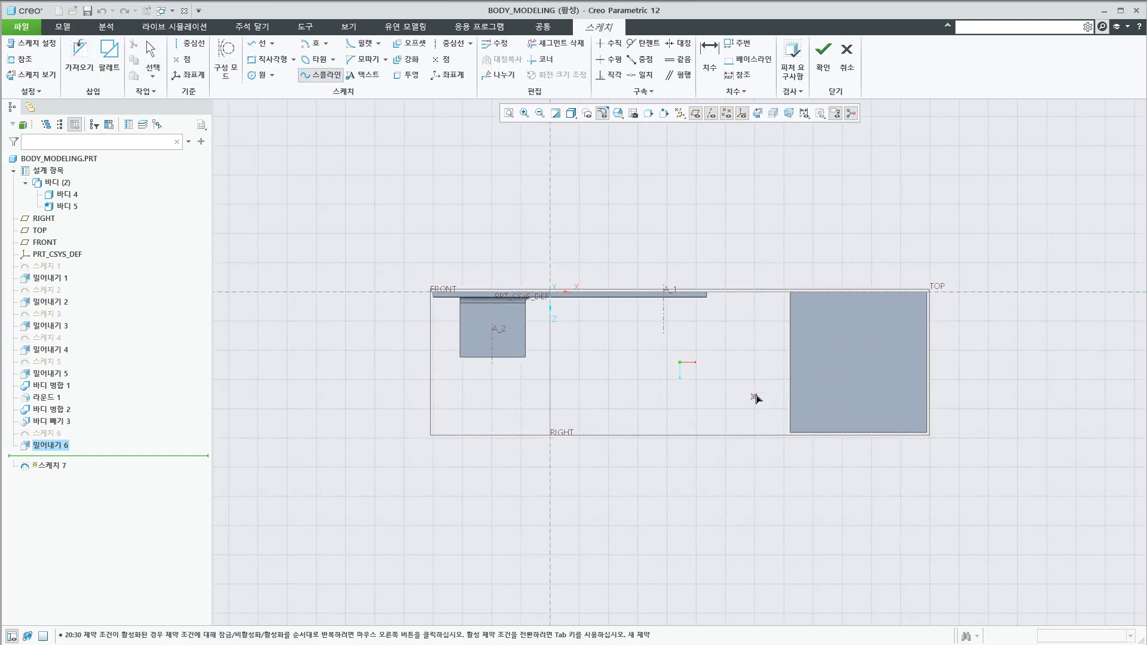
pyautogui.click(754, 396)
pyautogui.click(826, 345)
pyautogui.click(959, 352)
pyautogui.middleClick(984, 267)
pyautogui.click(823, 57)
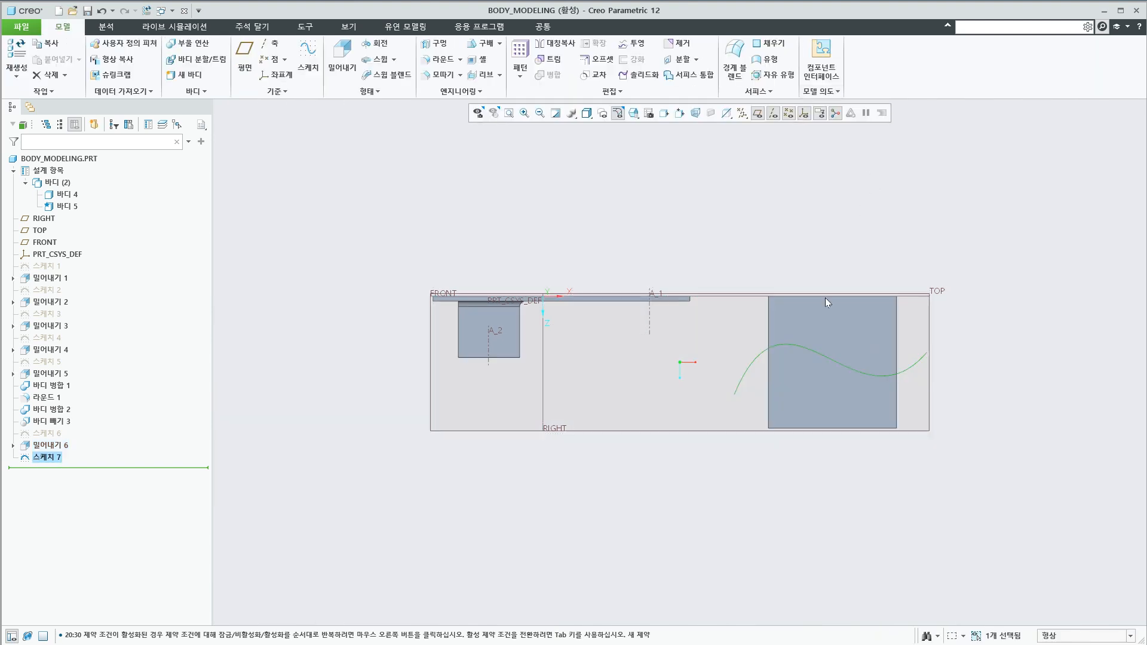
# Split the block's top face into two surfaces with the Split Surface tool, using the spline sketch as the dividing line.
pyautogui.moveTo(740, 339); pyautogui.dragTo(777, 343, button='middle')
pyautogui.scroll(-3, 806, 345)
pyautogui.keyDown('shift'); pyautogui.moveTo(802, 381); pyautogui.dragTo(667, 416, button='middle'); pyautogui.keyUp('shift')
pyautogui.click(760, 289)
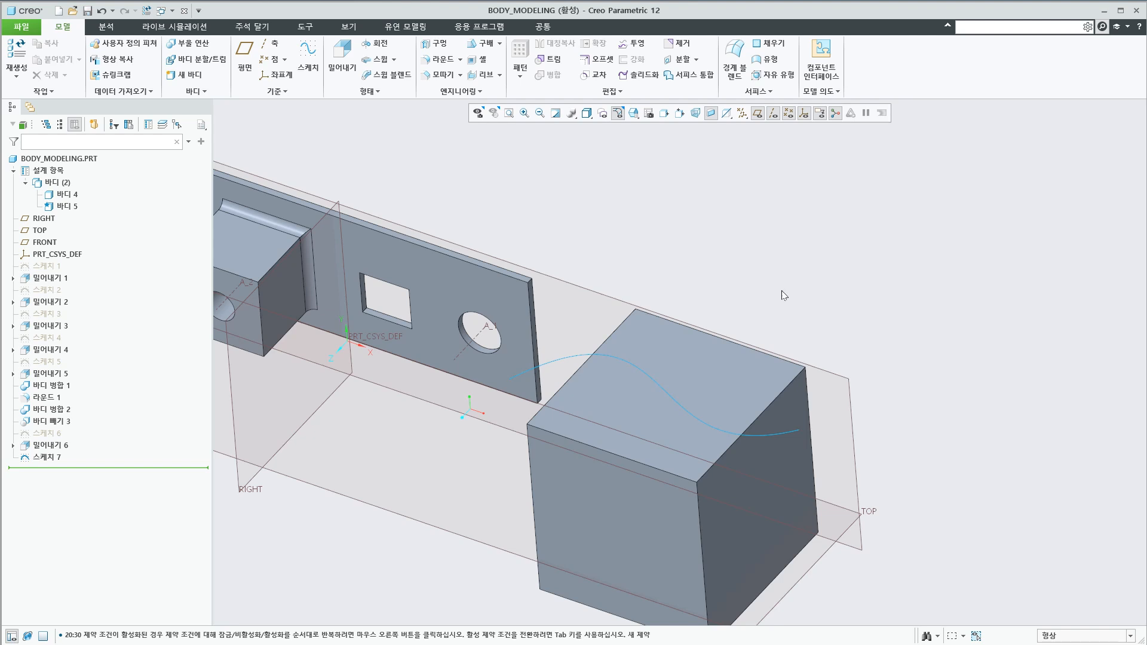
pyautogui.click(696, 59)
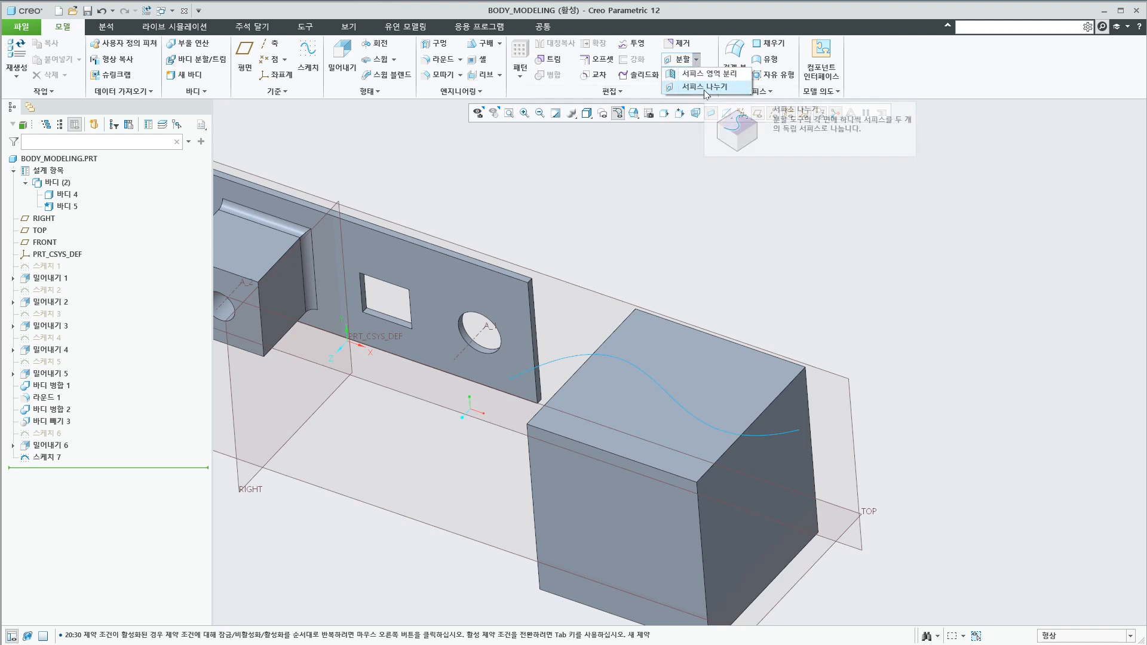
pyautogui.click(705, 88)
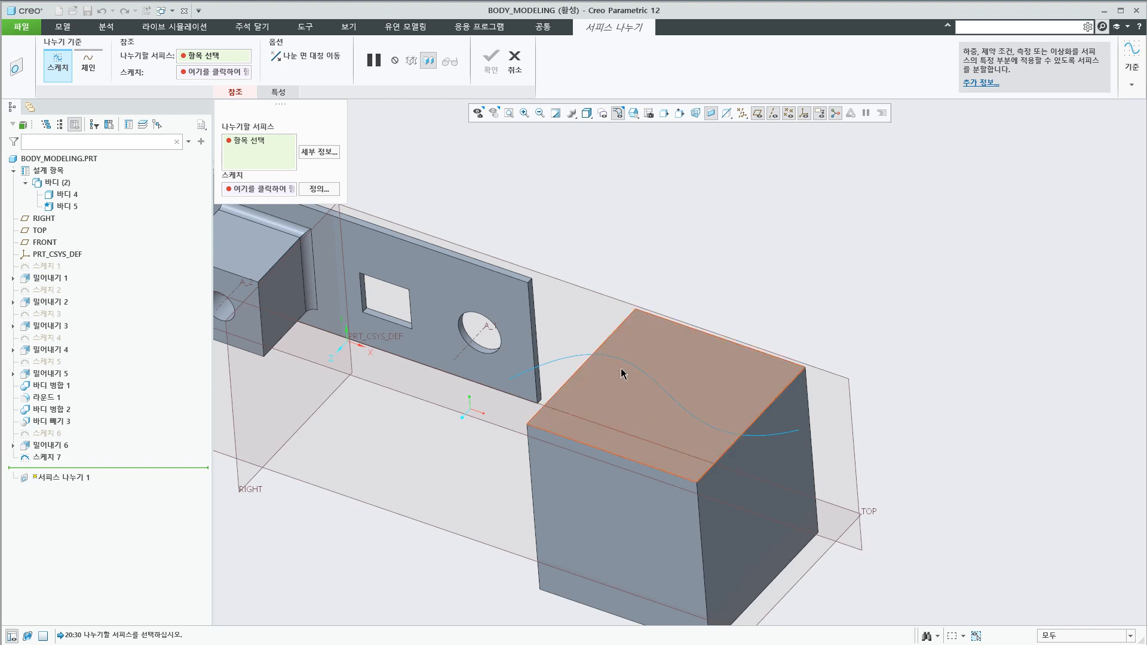
pyautogui.click(683, 391)
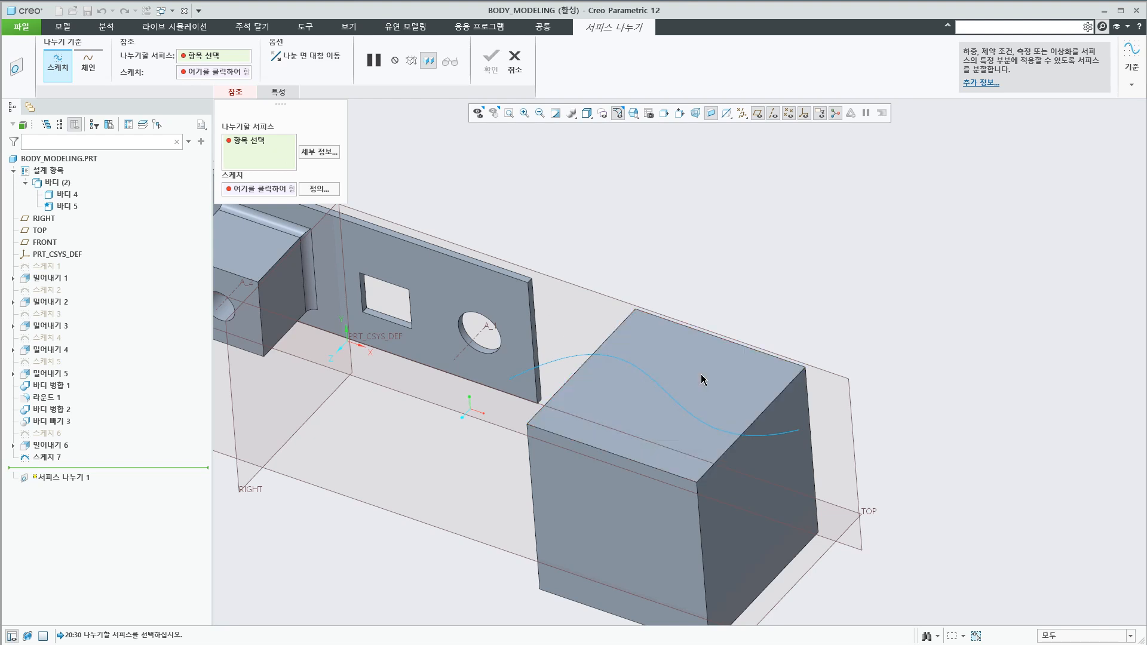
pyautogui.click(261, 189)
pyautogui.click(664, 396)
pyautogui.click(665, 396)
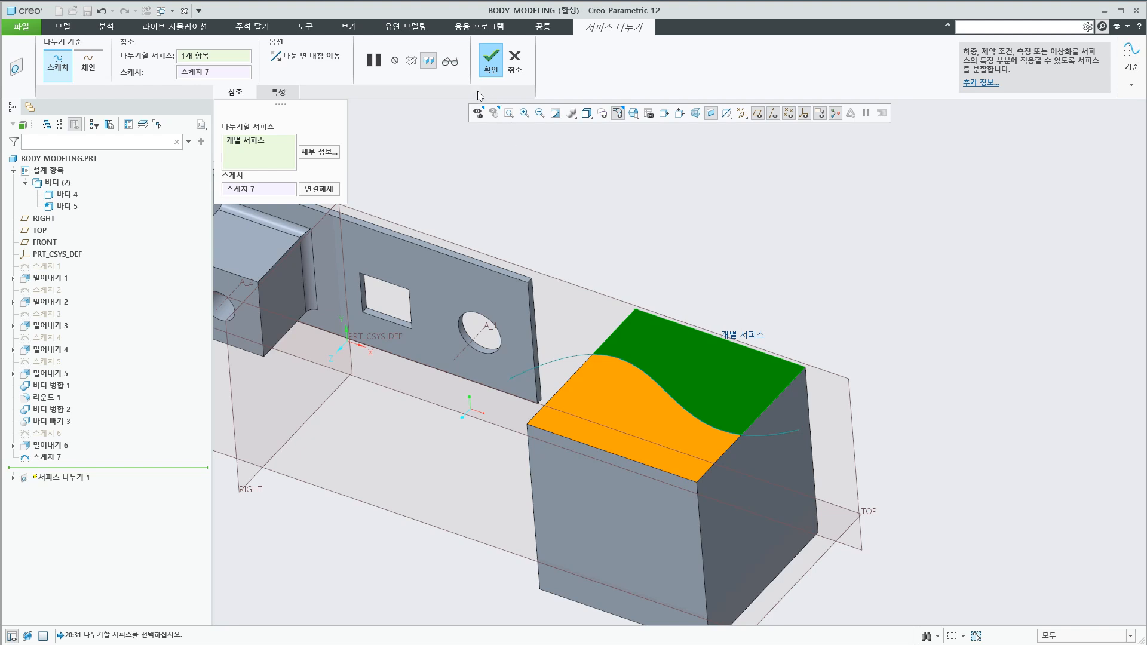
pyautogui.click(491, 62)
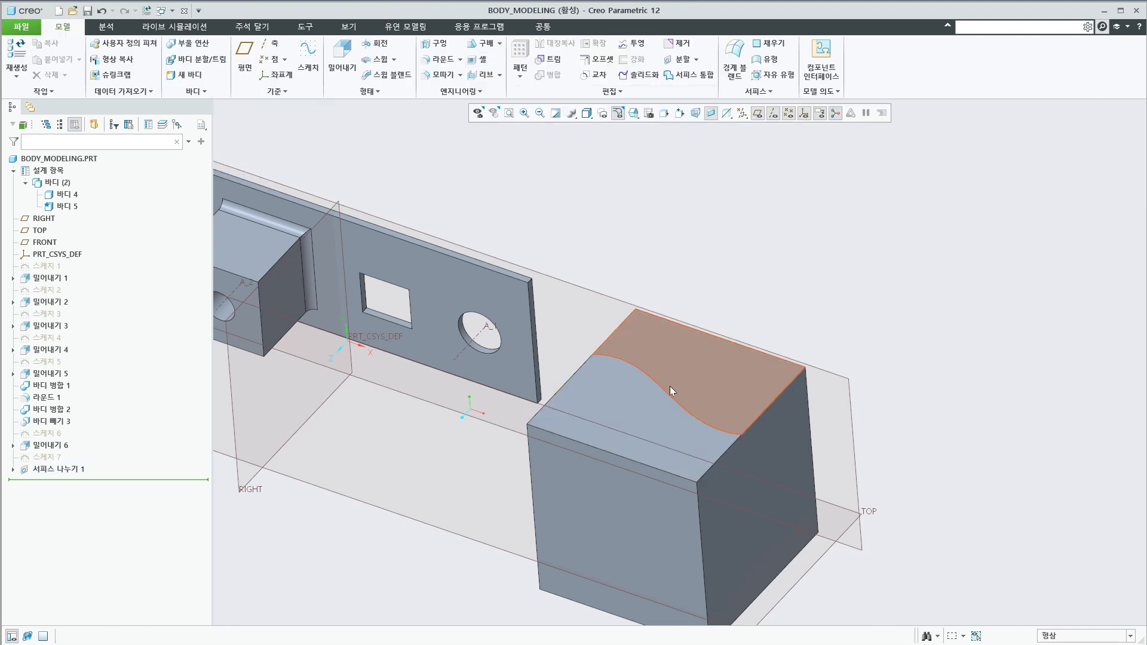
# Start a surface removal with the rear part of the block's split top face as a trial selection, and clear the selected surfaces.
pyautogui.scroll(2, 801, 297)
pyautogui.keyDown('shift'); pyautogui.moveTo(802, 297); pyautogui.dragTo(874, 275, button='middle'); pyautogui.keyUp('shift')
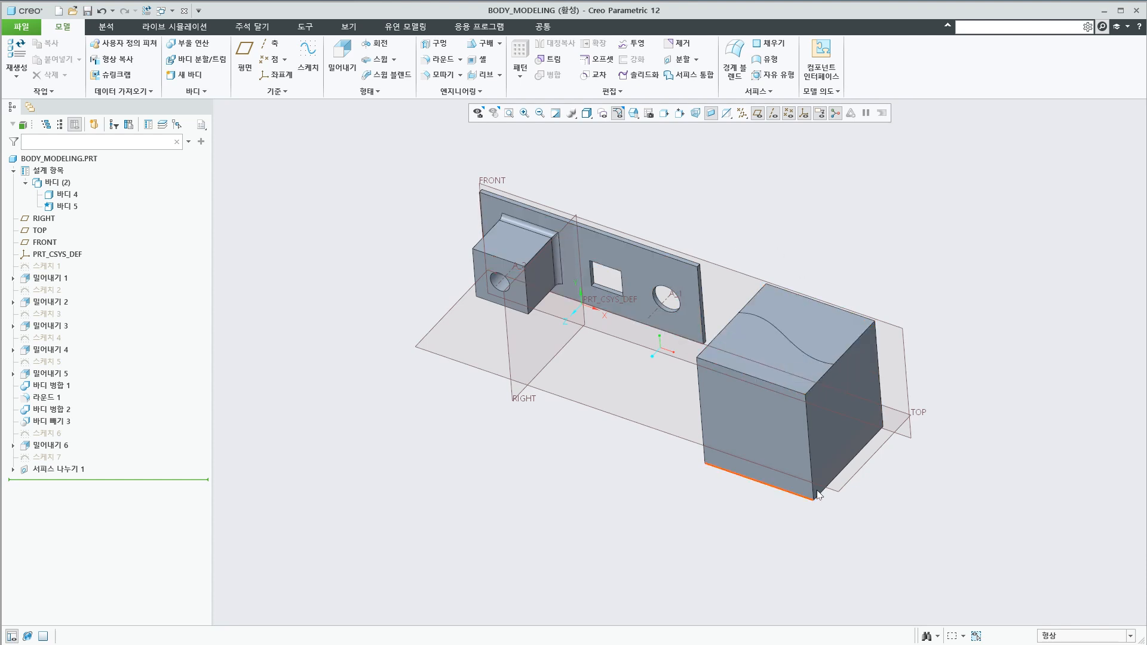
pyautogui.scroll(-1, 940, 297)
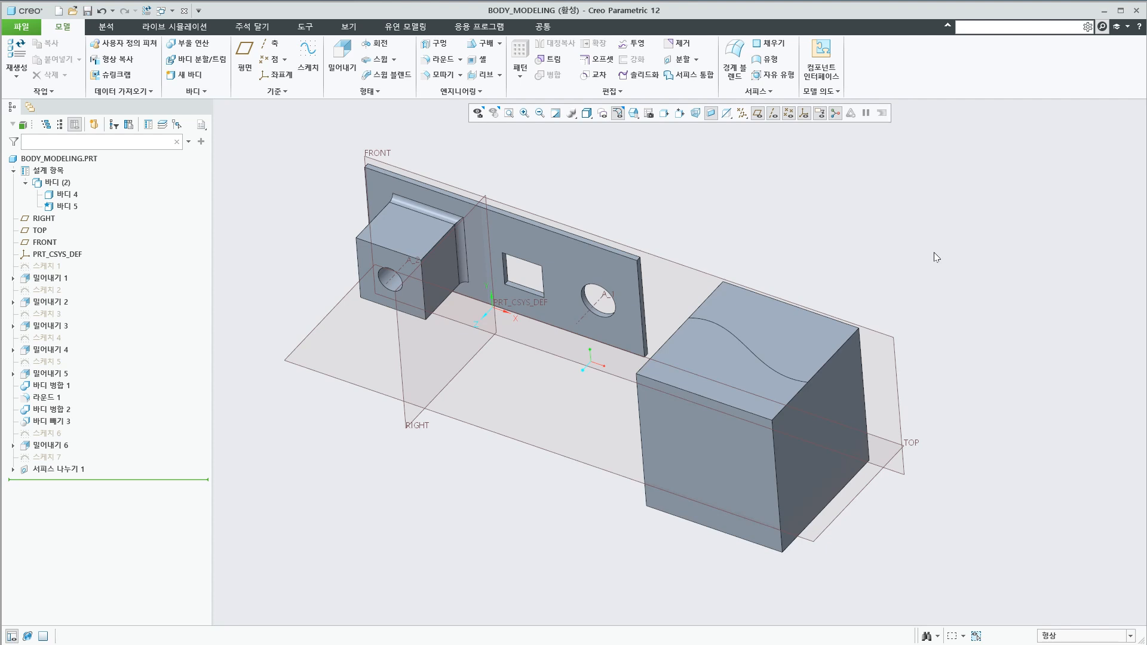
pyautogui.click(678, 43)
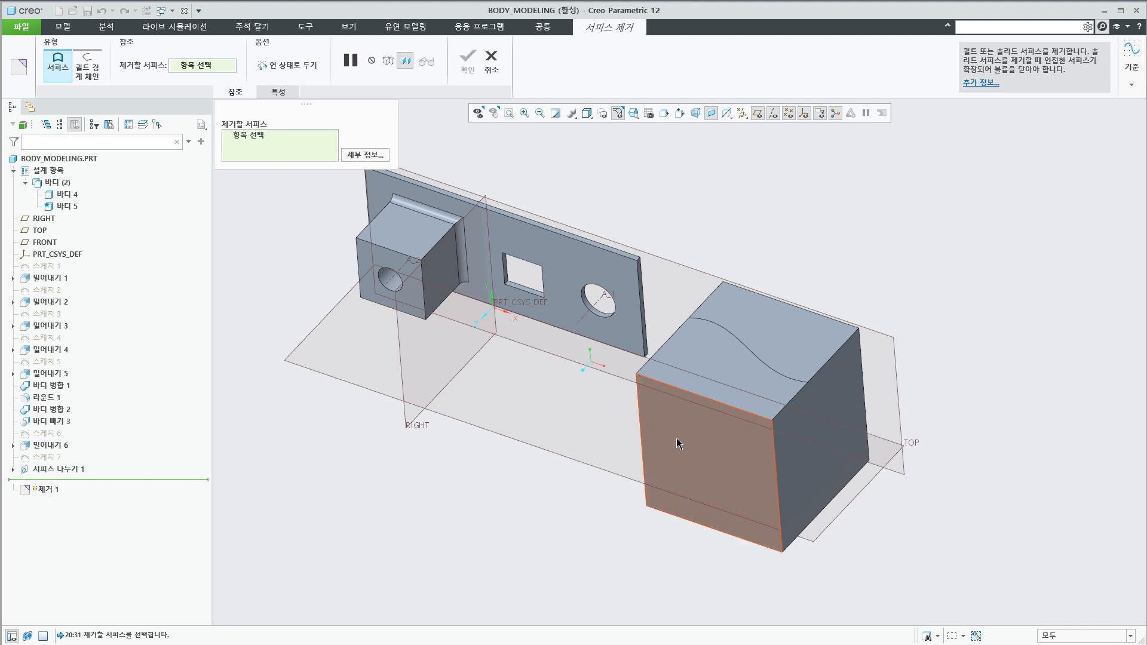
pyautogui.click(734, 373)
pyautogui.scroll(-3, 827, 418)
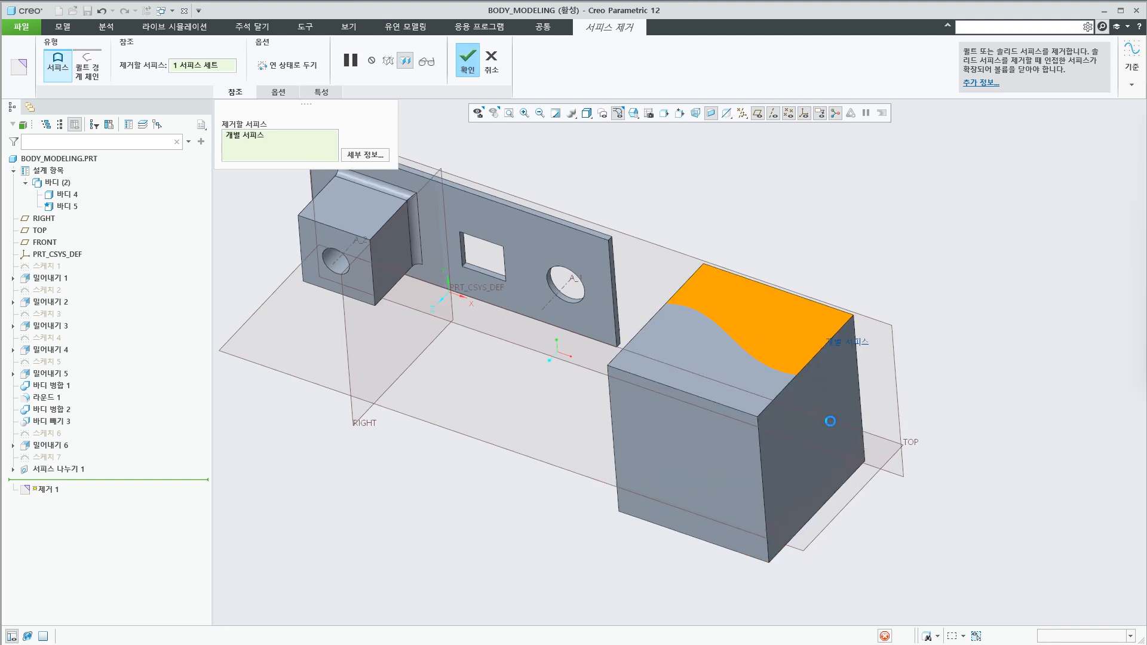
pyautogui.scroll(-1, 886, 440)
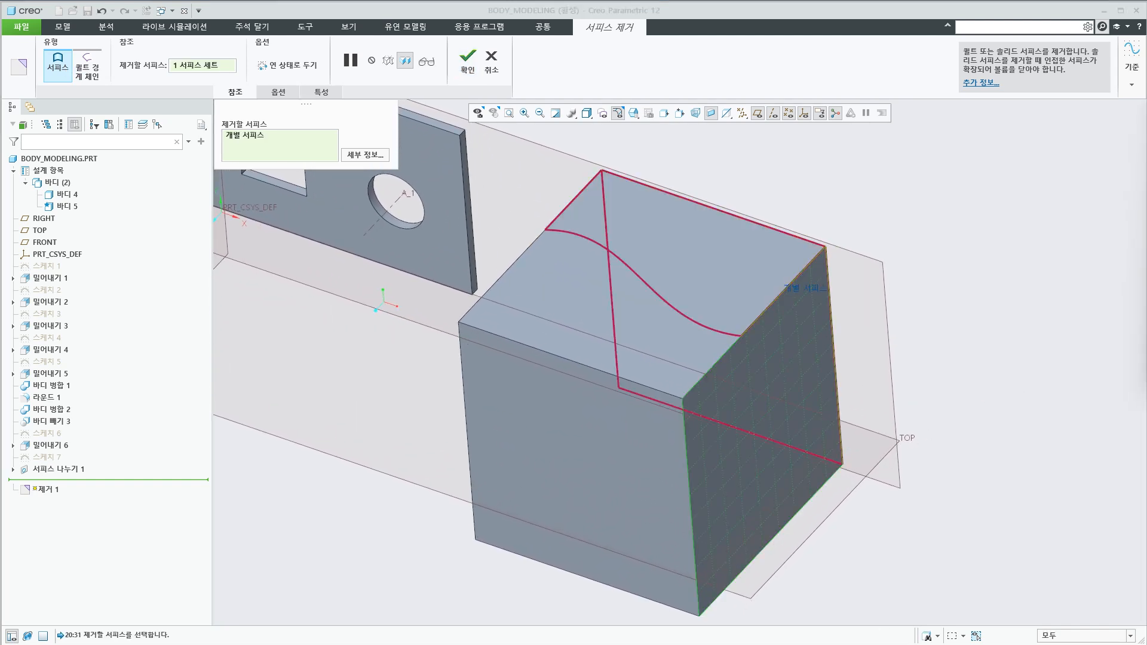
pyautogui.scroll(5, 1062, 402)
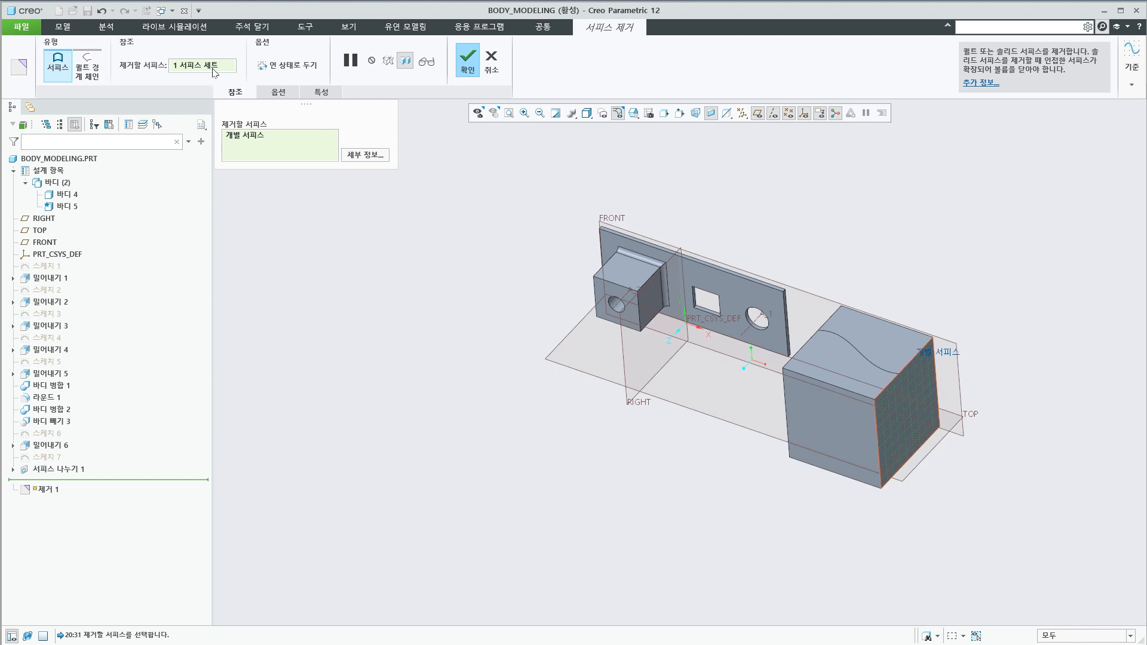
pyautogui.rightClick(213, 72)
pyautogui.click(230, 85)
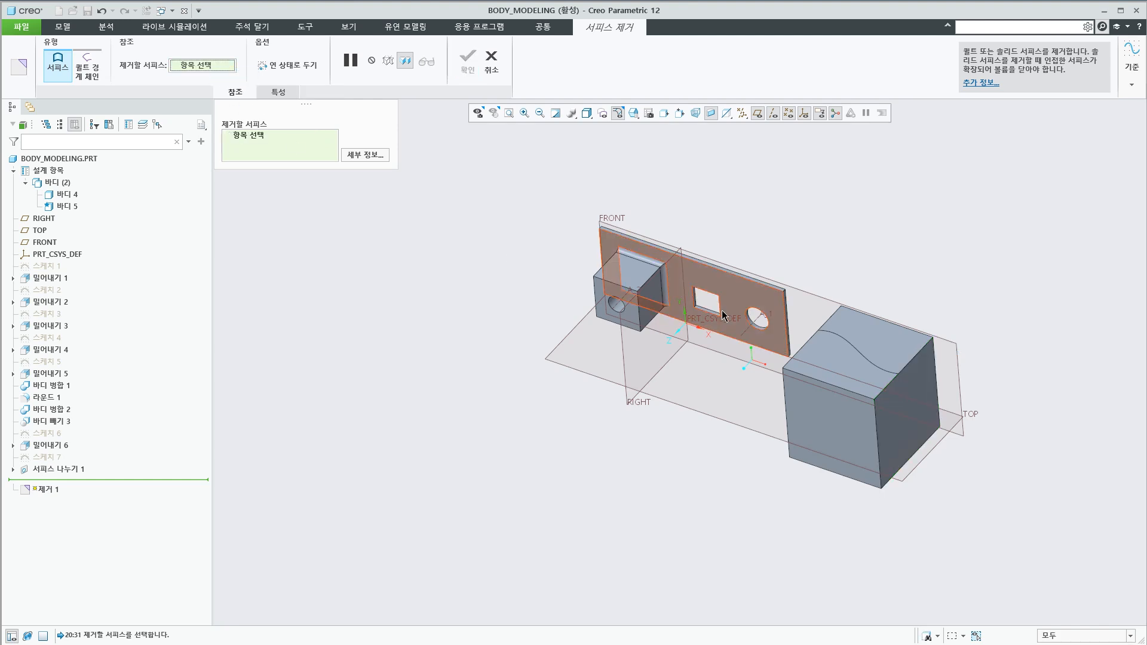
# Remove the front part of the block's split top face with the Leave Open option (연 상태로 두기), converting the block to a quilt.
pyautogui.click(845, 367)
pyautogui.scroll(-2, 972, 287)
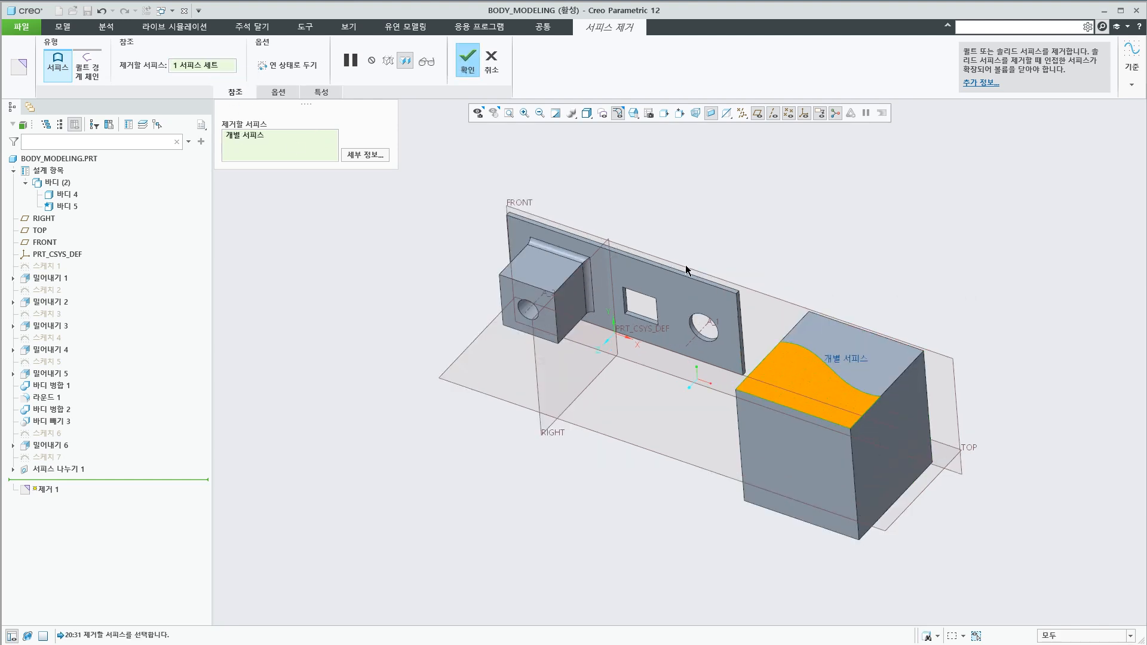
pyautogui.click(291, 66)
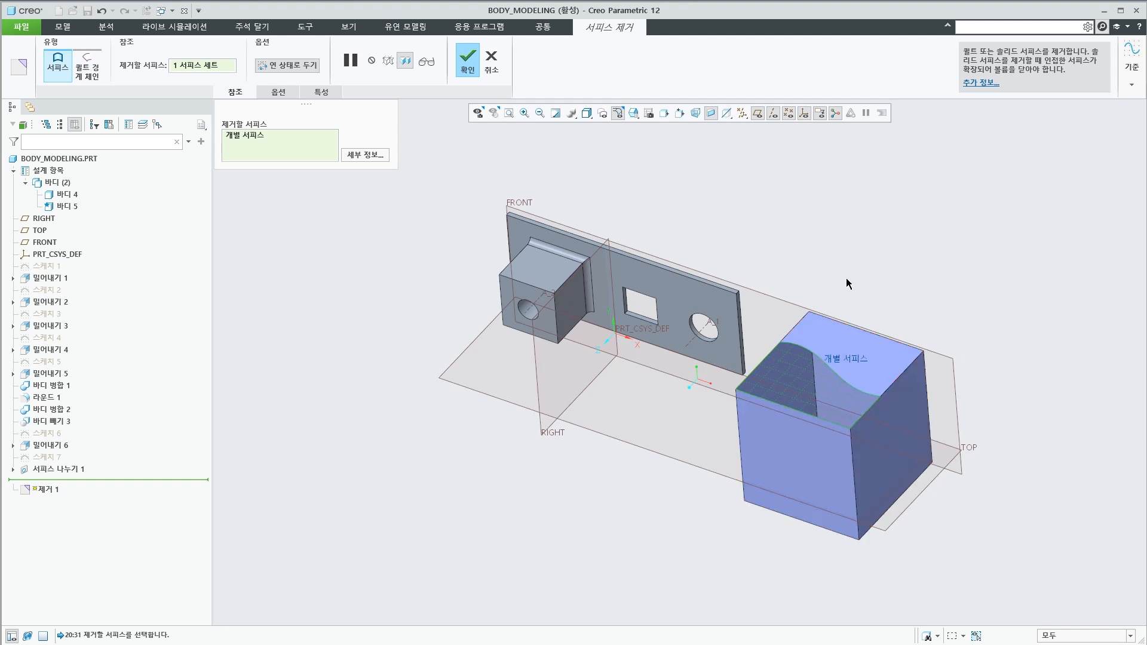
pyautogui.click(469, 60)
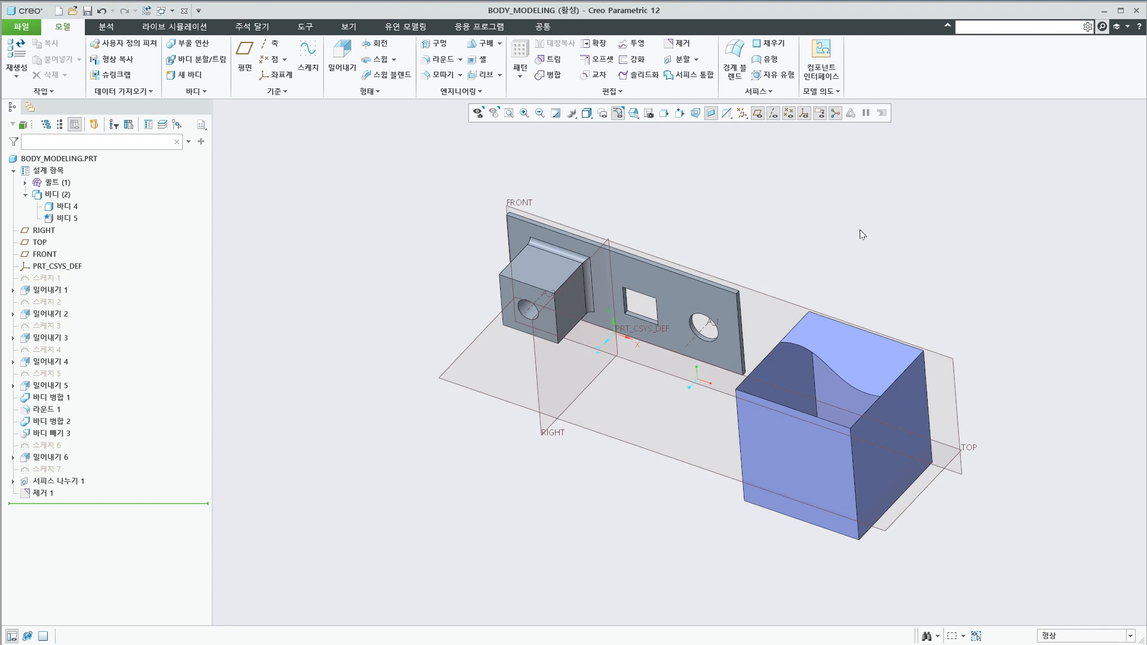
# Check the second conversion method on the PowerPoint slide, and delete the block's surface removal feature (제거 1) in Creo.
pyautogui.hotkey('alt', 'Tab')
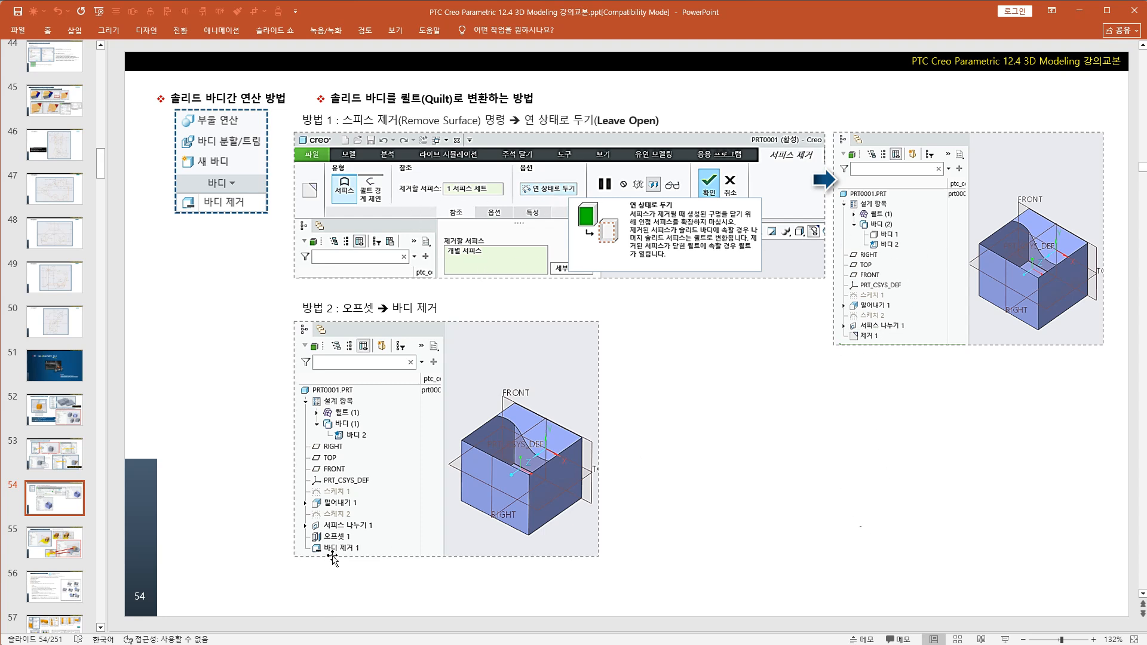
pyautogui.hotkey('alt', 'Tab')
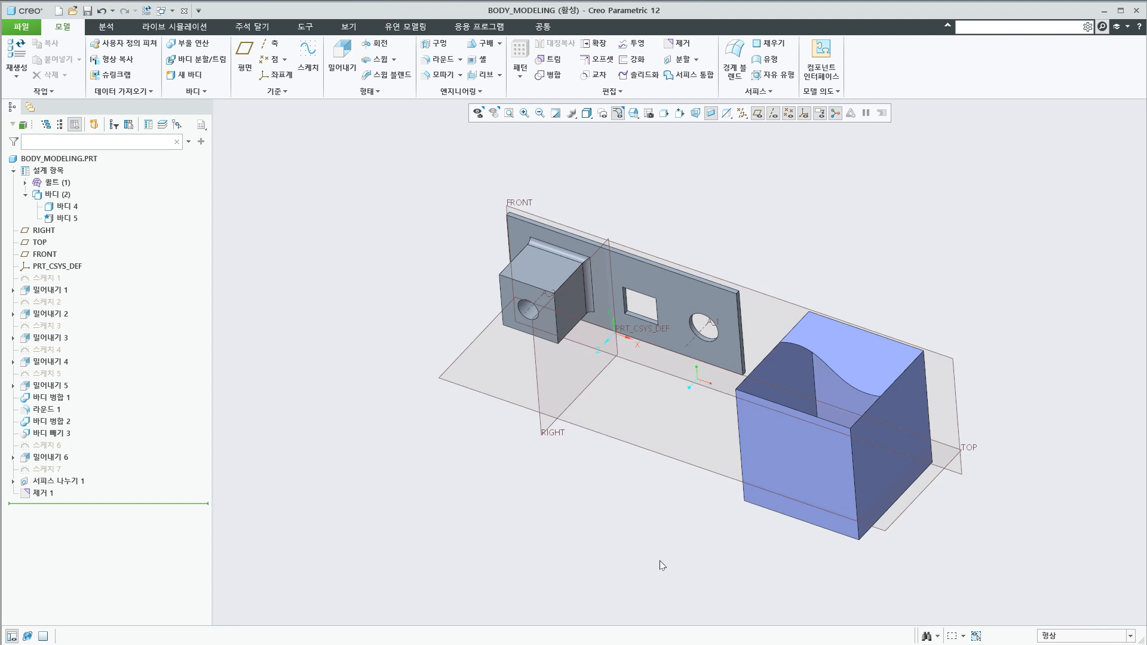
pyautogui.click(41, 494)
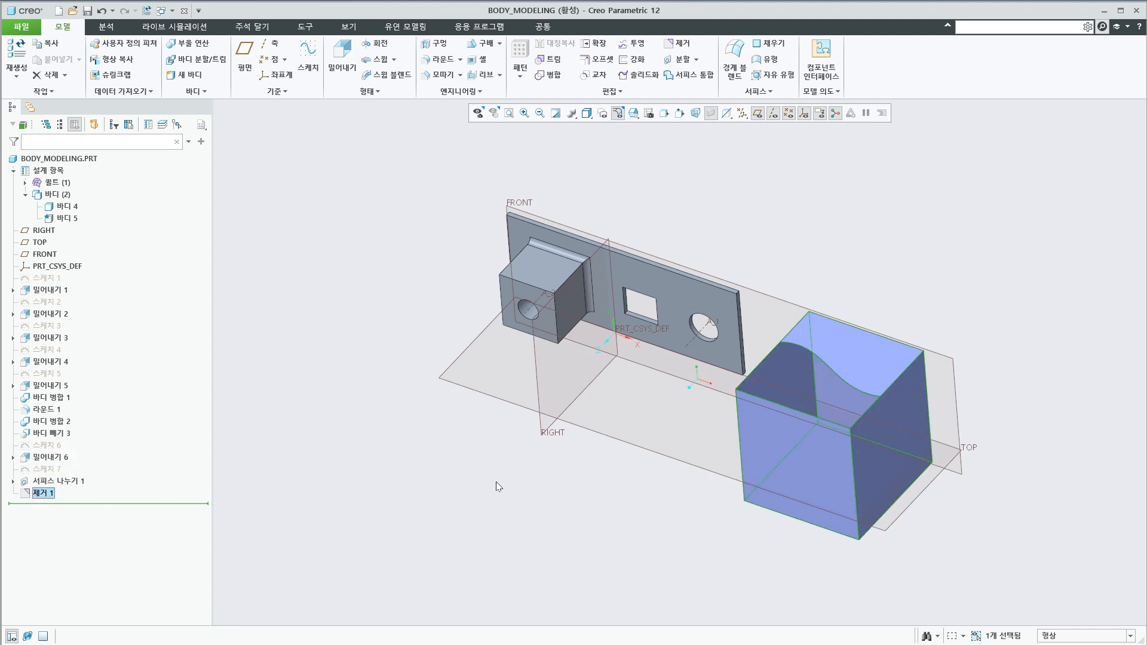
pyautogui.press('Delete')
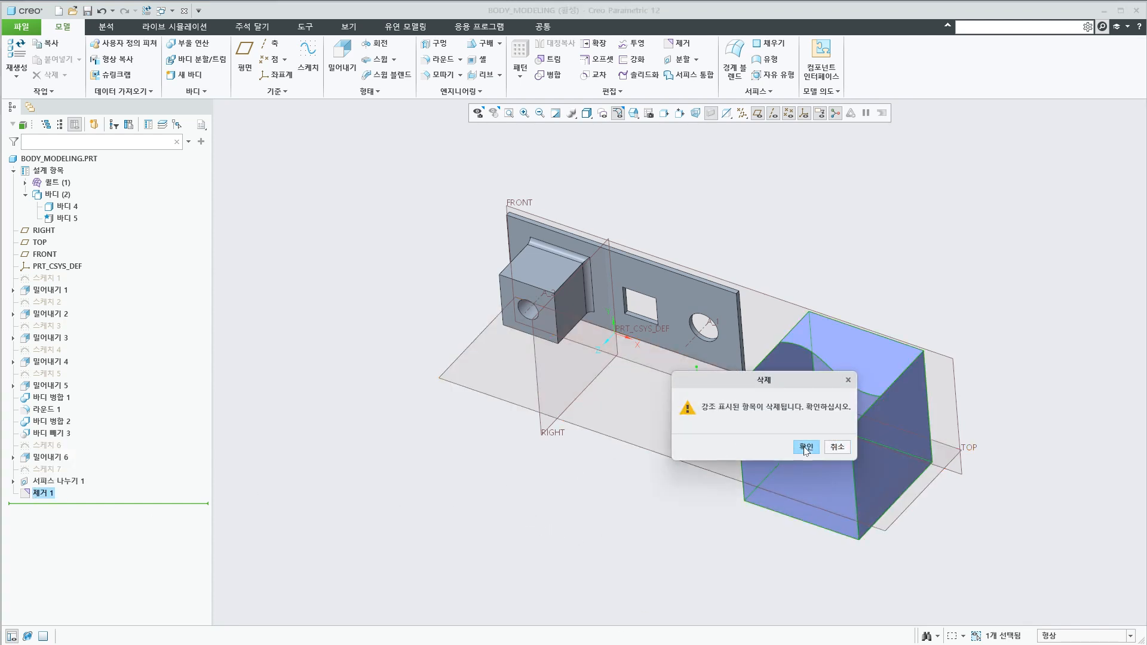
pyautogui.click(806, 448)
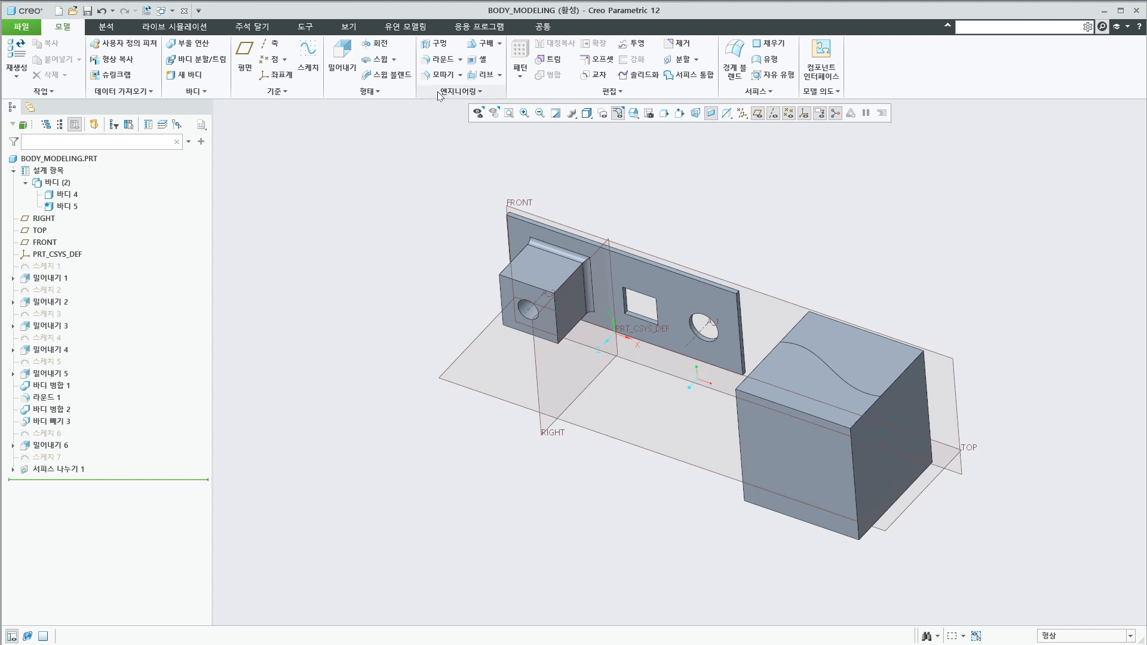
# Offset all surfaces of the large block by 0 with the Offset tool to create a coincident quilt.
pyautogui.click(599, 59)
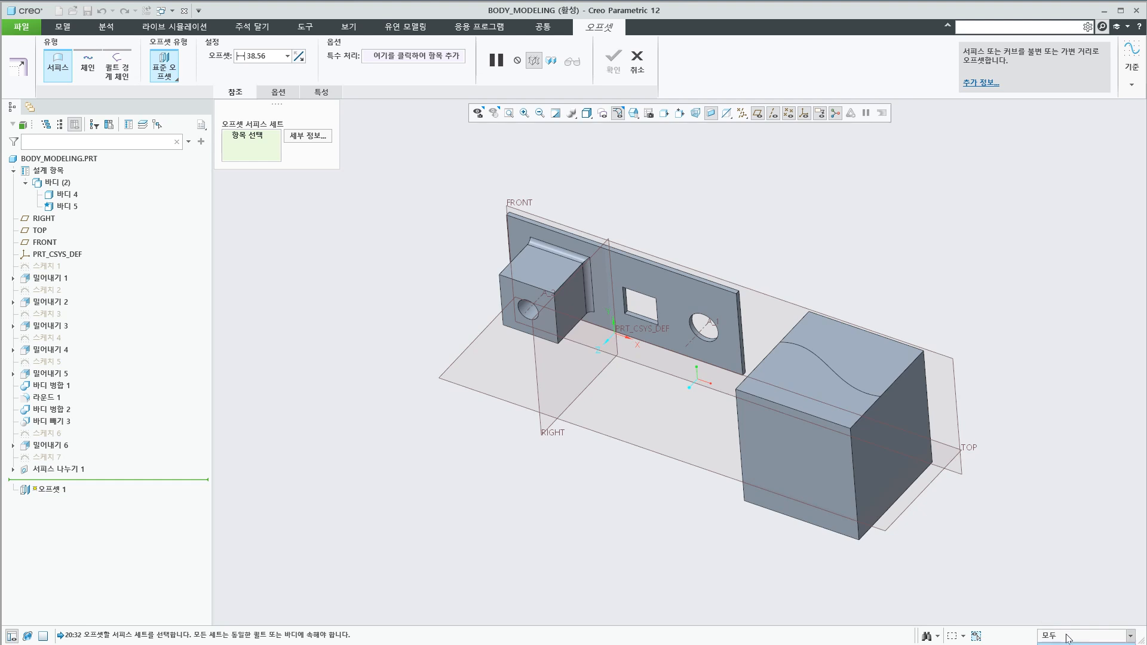
pyautogui.moveTo(763, 571); pyautogui.dragTo(791, 542, button='middle')
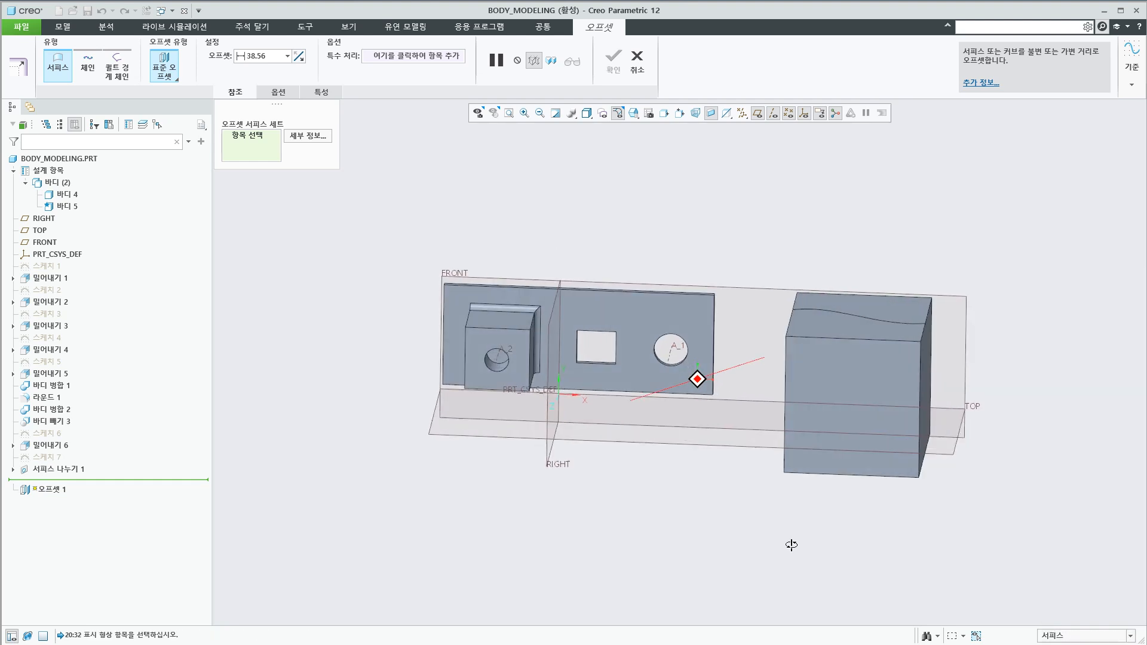
pyautogui.moveTo(763, 242); pyautogui.dragTo(977, 524)
pyautogui.moveTo(933, 521); pyautogui.dragTo(789, 511, button='middle')
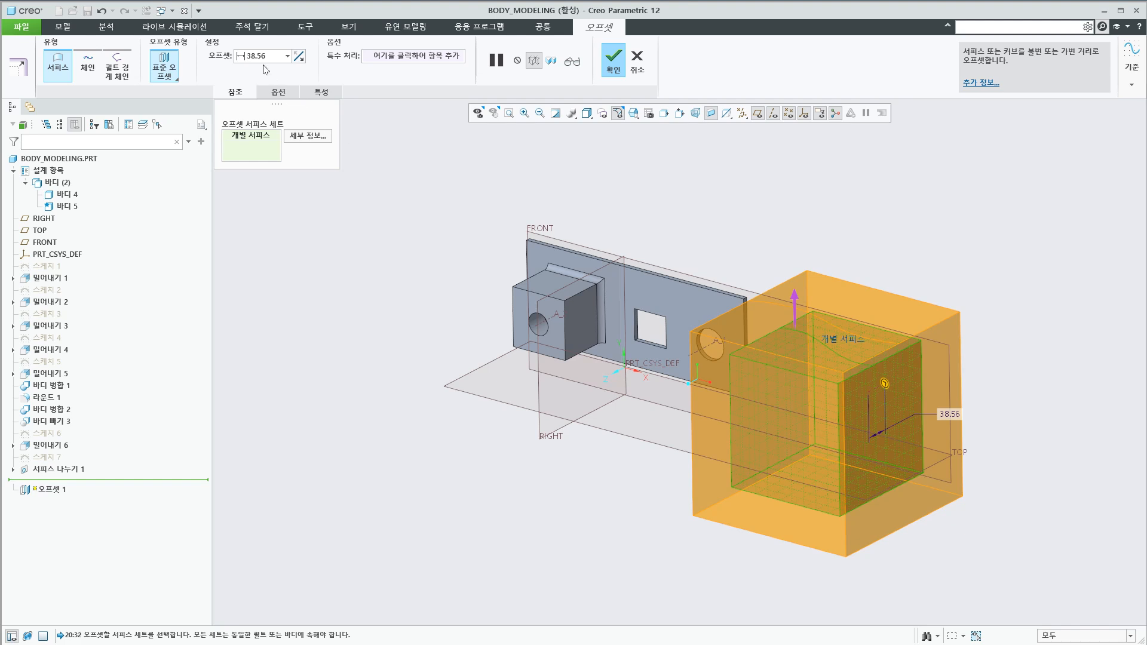
pyautogui.doubleClick(280, 56)
pyautogui.write('0')
pyautogui.press('Return')
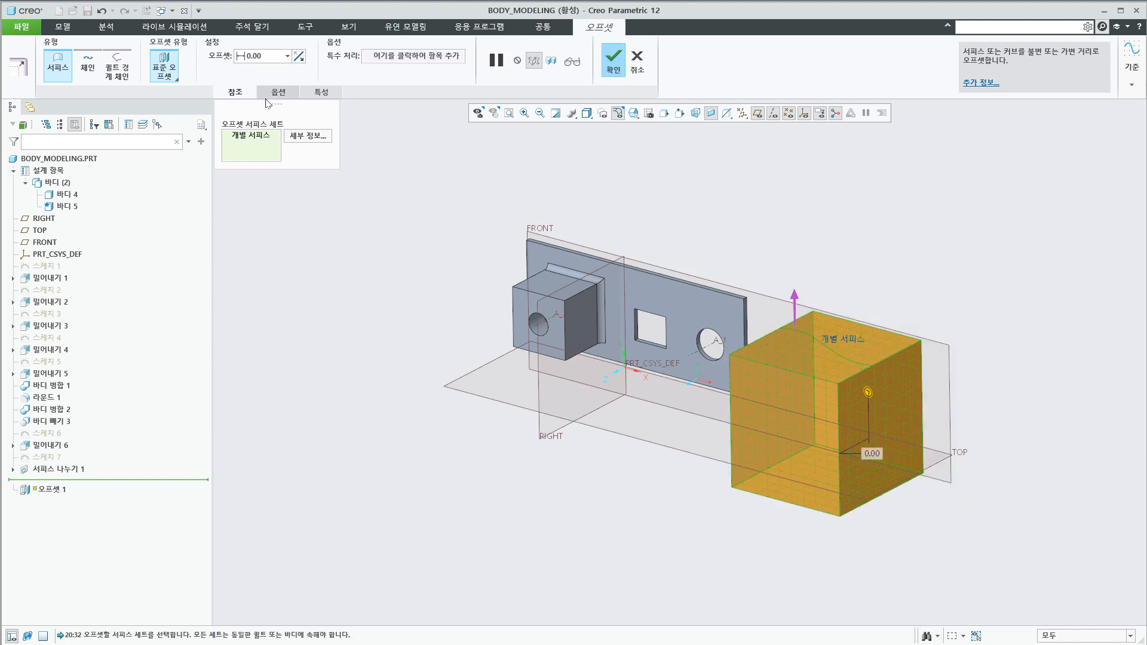
pyautogui.click(613, 64)
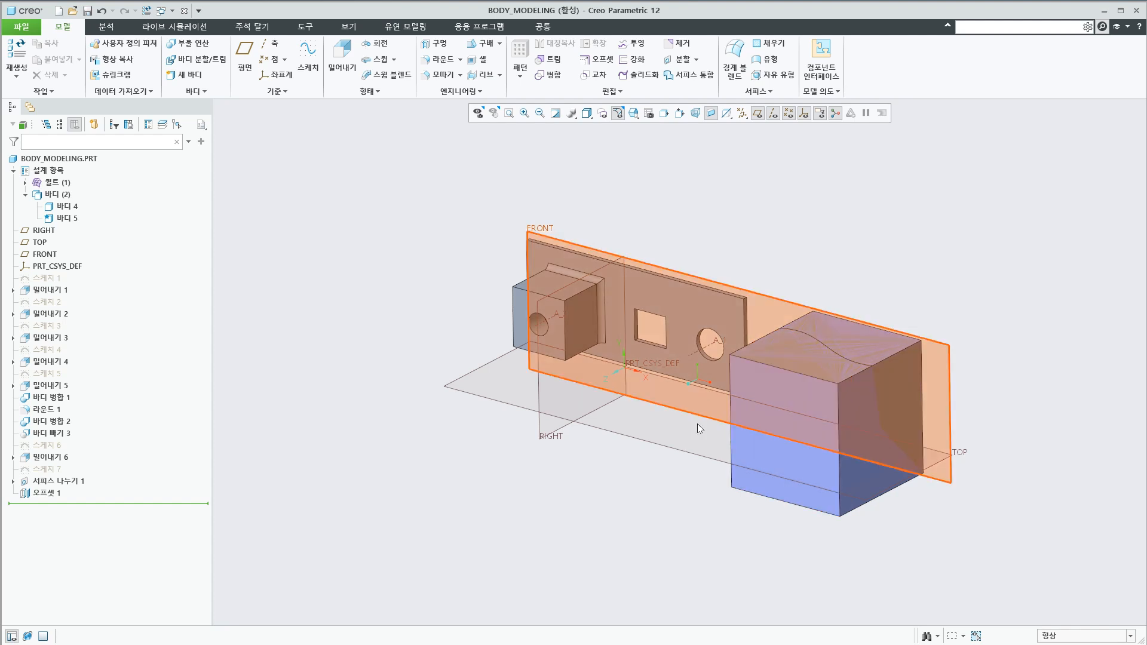
# Expand the quilt list in the model tree, and remove the block's solid body (바디 5) with Remove Body (바디 제거).
pyautogui.click(25, 183)
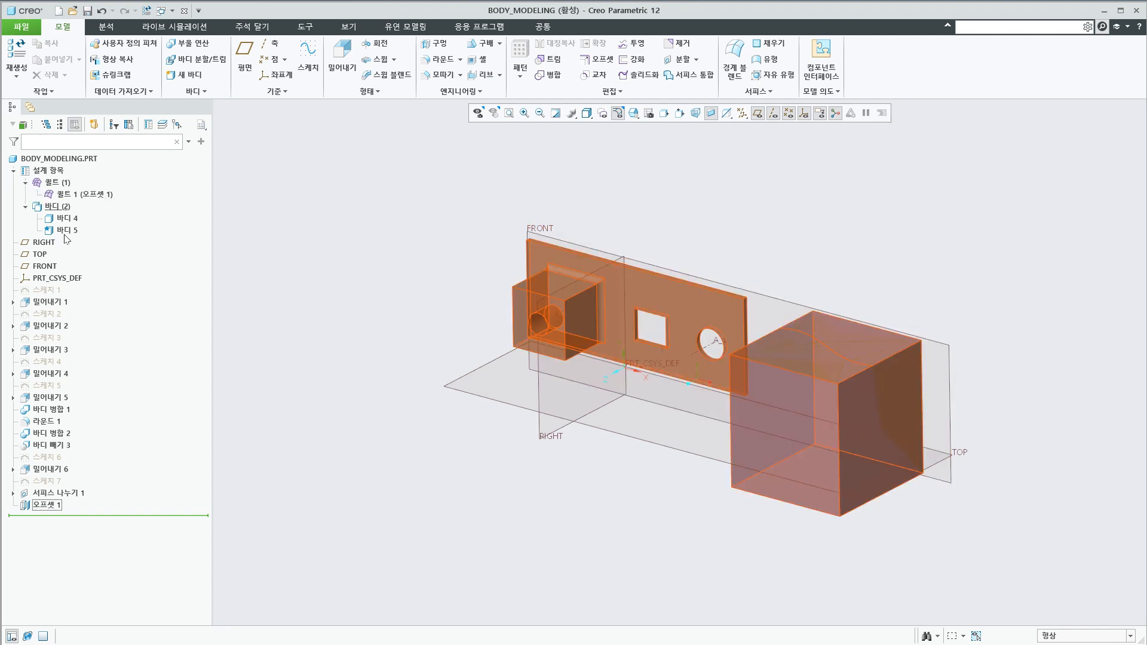
pyautogui.click(202, 91)
pyautogui.click(197, 108)
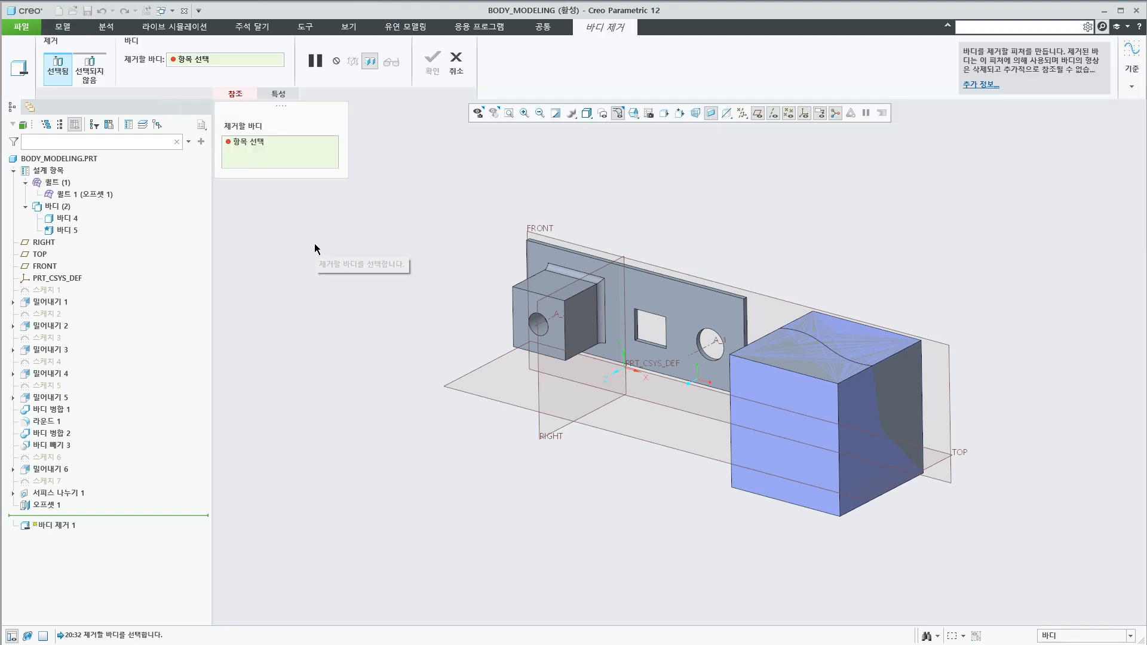
pyautogui.click(66, 230)
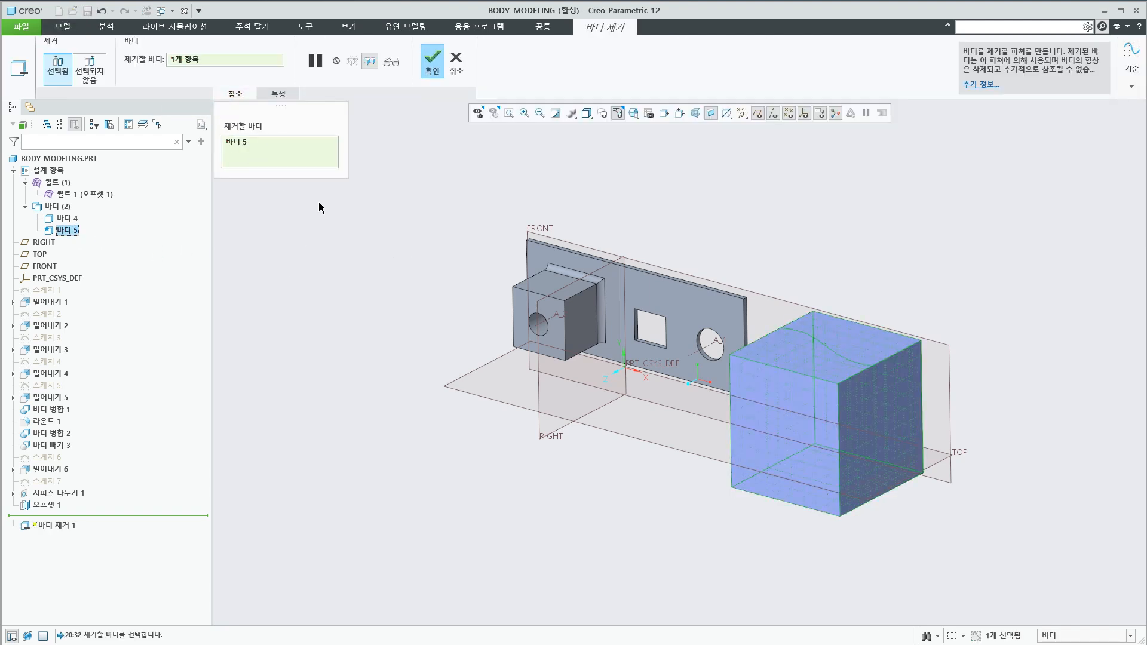
pyautogui.click(433, 75)
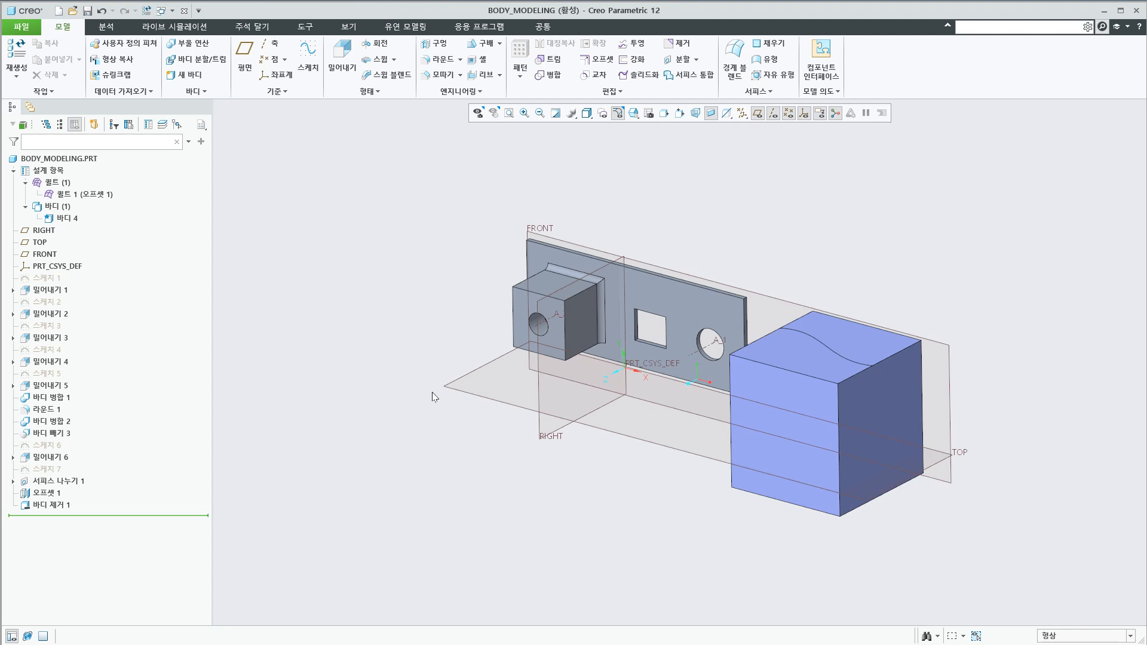
pyautogui.moveTo(432, 392); pyautogui.dragTo(430, 431, button='middle')
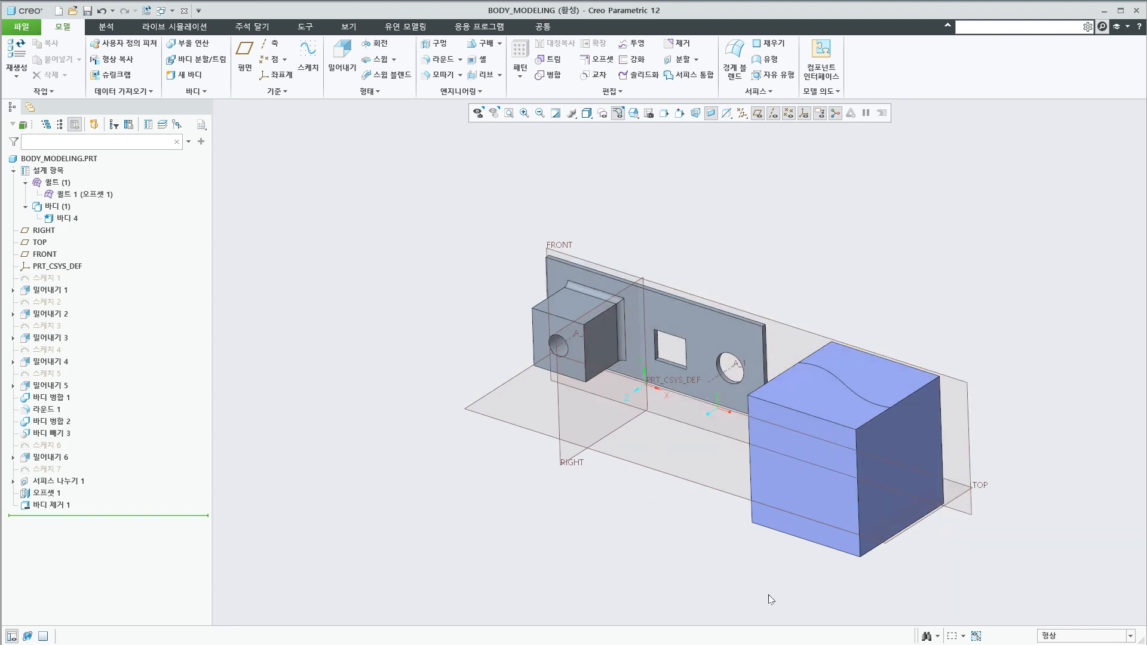
pyautogui.scroll(-2, 916, 559)
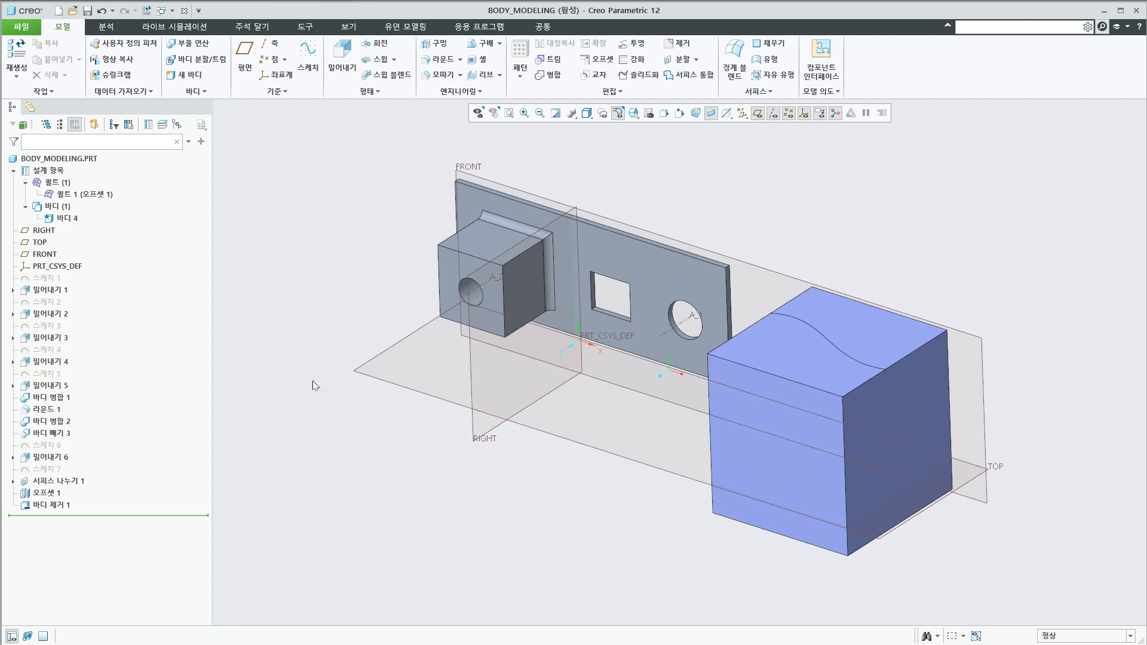
pyautogui.scroll(1, 440, 475)
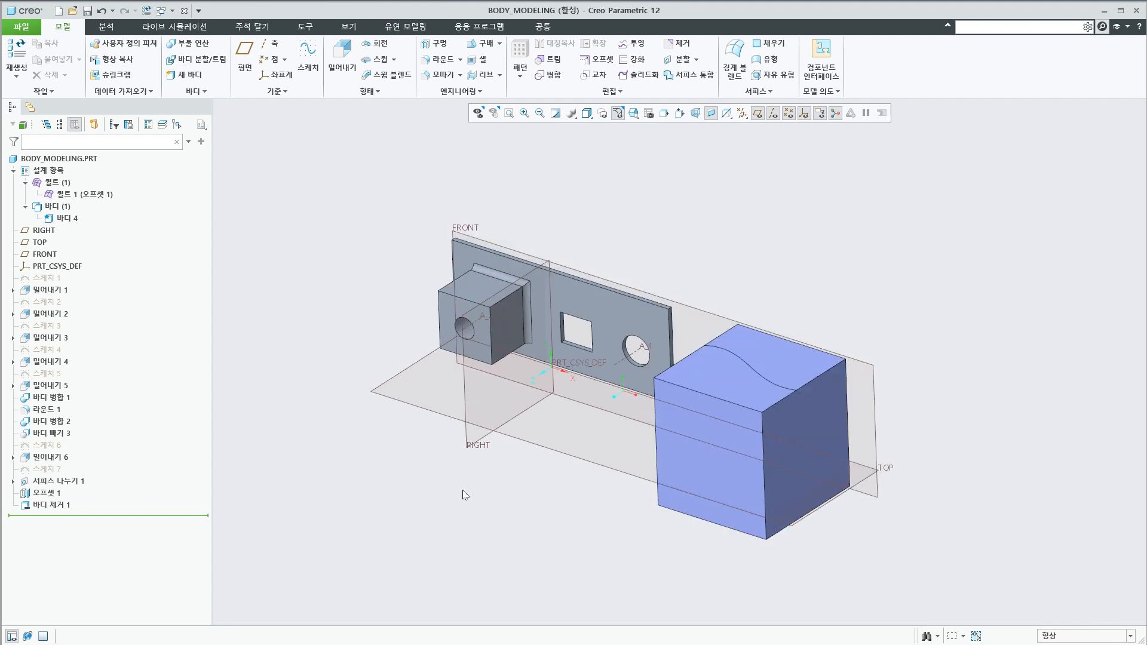
pyautogui.moveTo(462, 489)
pyautogui.mouseDown(button='middle')
pyautogui.moveTo(591, 502)
pyautogui.moveTo(545, 509)
pyautogui.moveTo(555, 518)
pyautogui.moveTo(645, 520)
pyautogui.moveTo(628, 525)
pyautogui.mouseUp(button='middle')
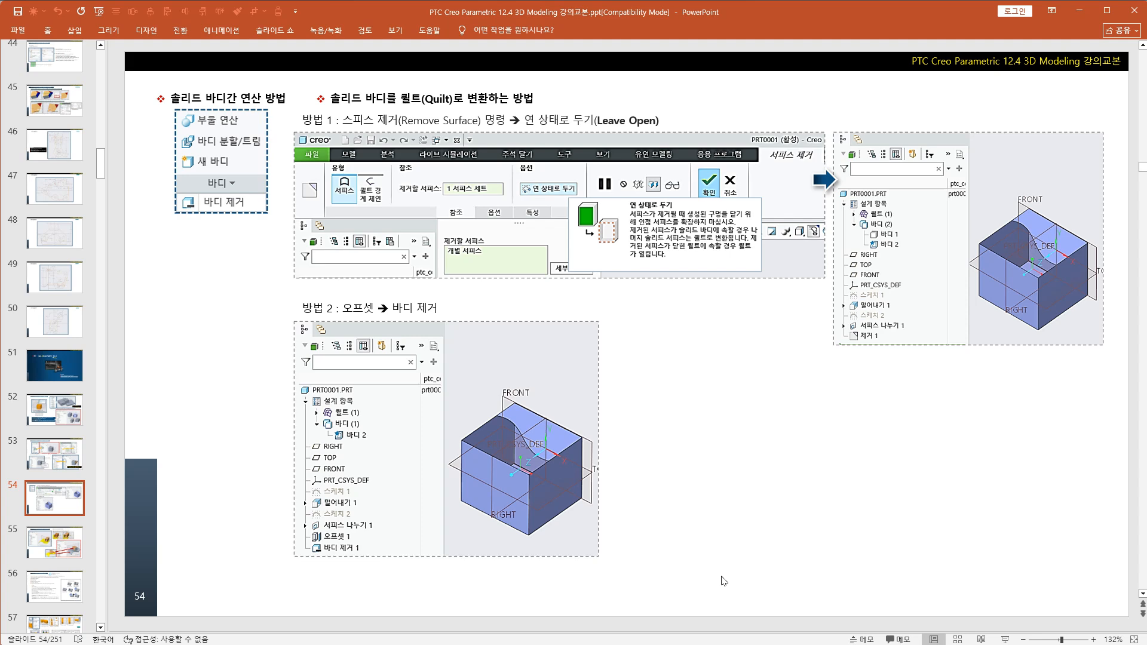
# Switch to the PowerPoint lecture deck and go back to slide 53 on the body concept.
pyautogui.scroll(1, 723, 581)
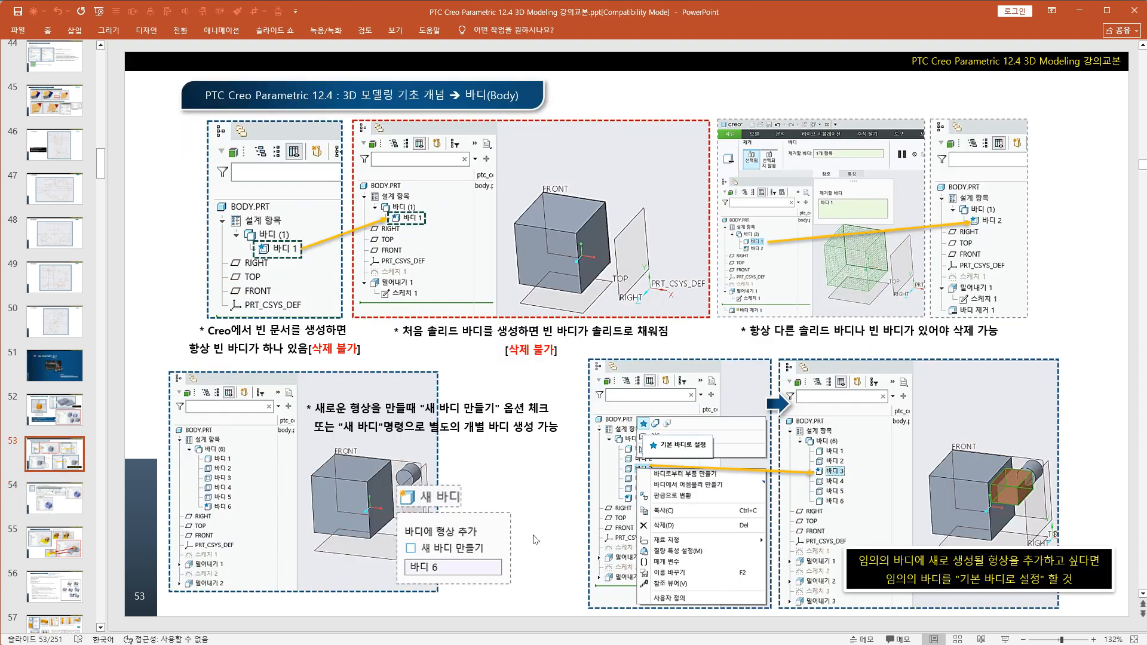